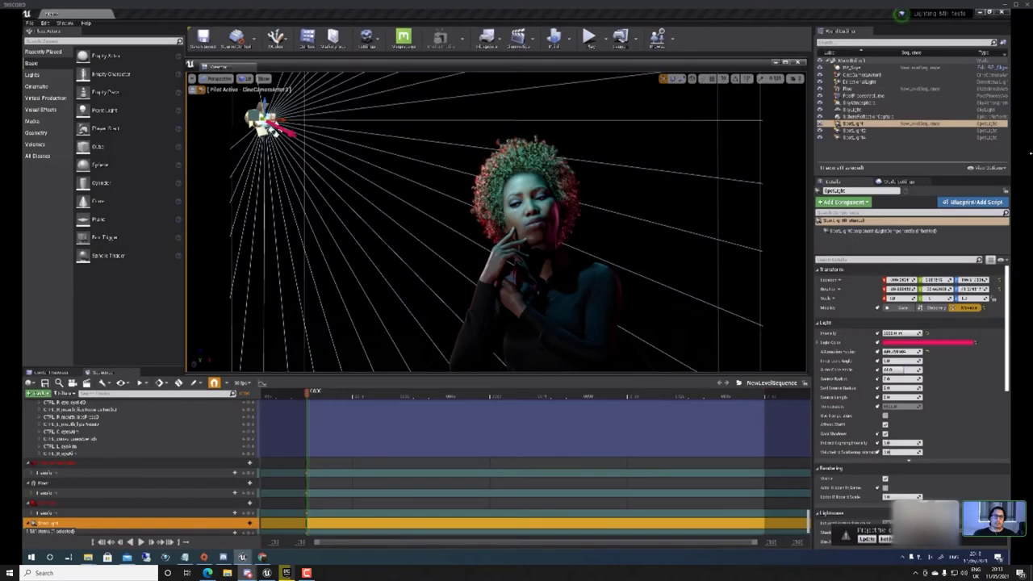
Clear the spotlight and character selection and slightly reduce the height of the viewport above the sequence timeline
click(704, 189)
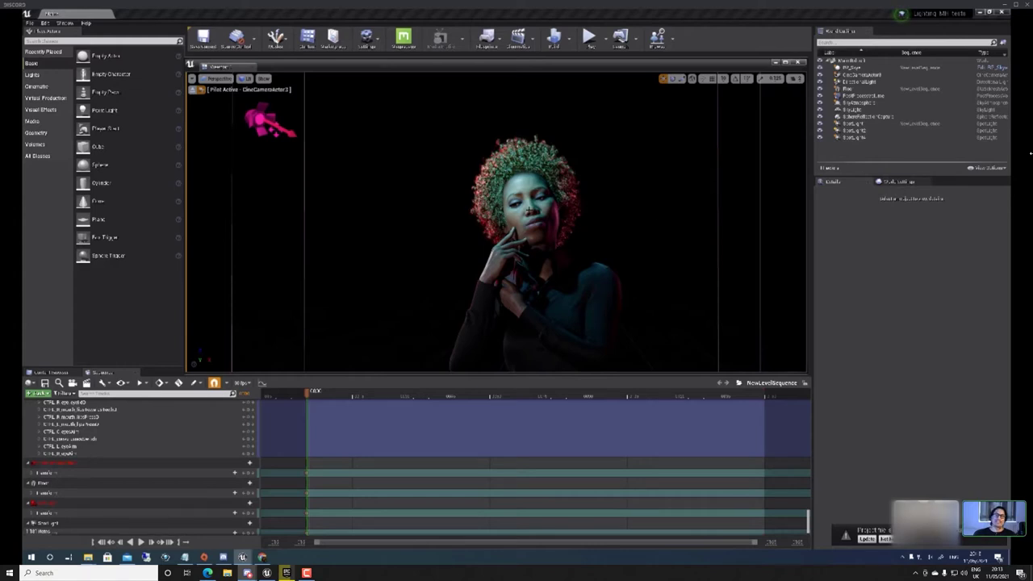
click(528, 211)
click(667, 221)
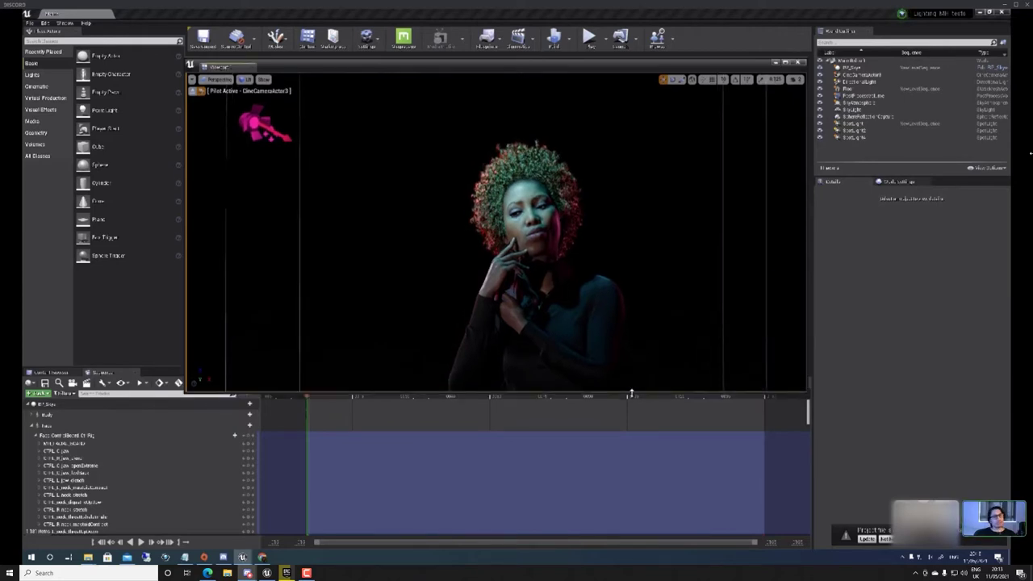
drag(636, 372, 641, 360)
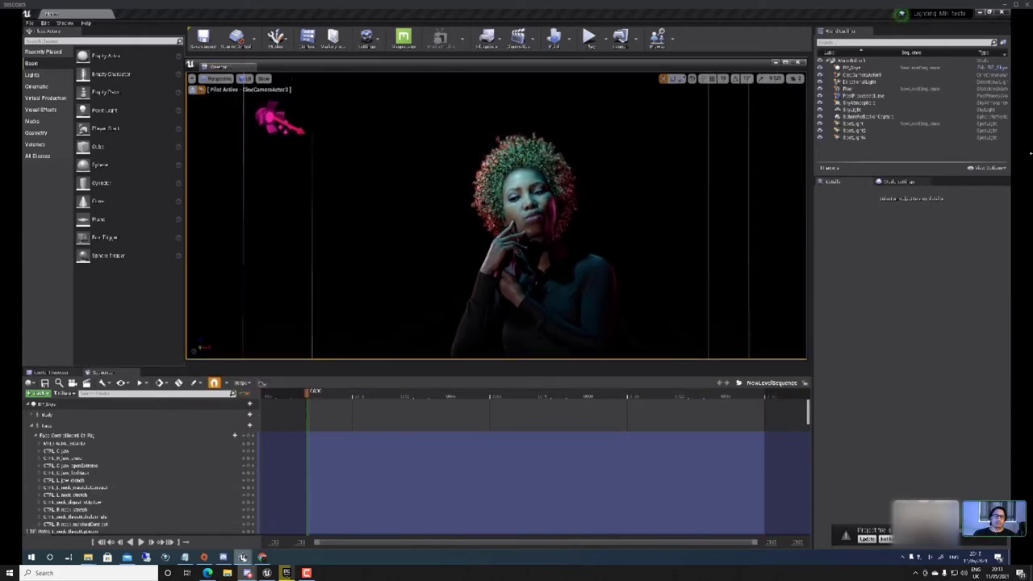
Open PureRef and place the portrait reference board over the Unreal Engine editor, beside the character in the viewport
click(30, 556)
text(pureref)
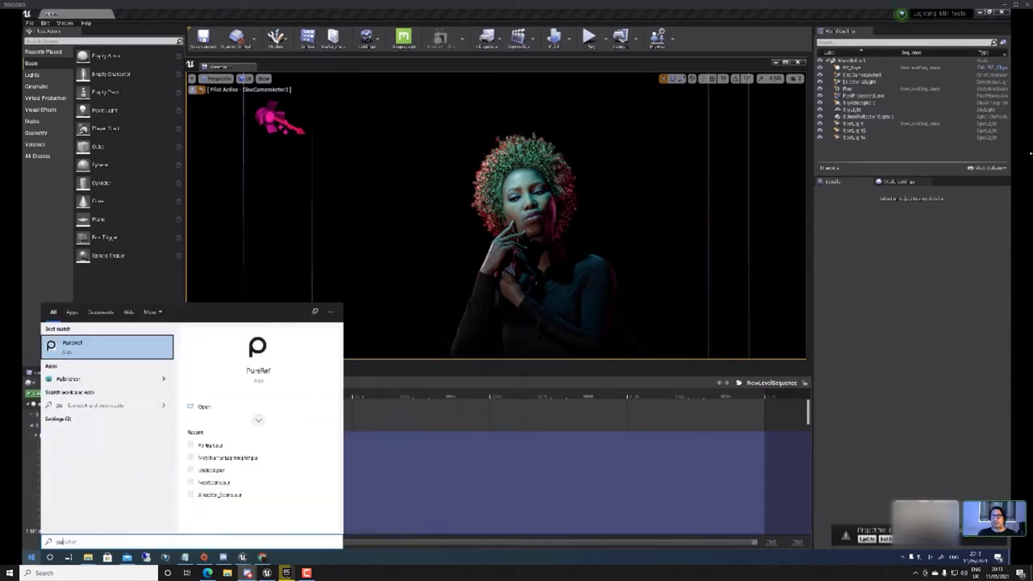
key(Return)
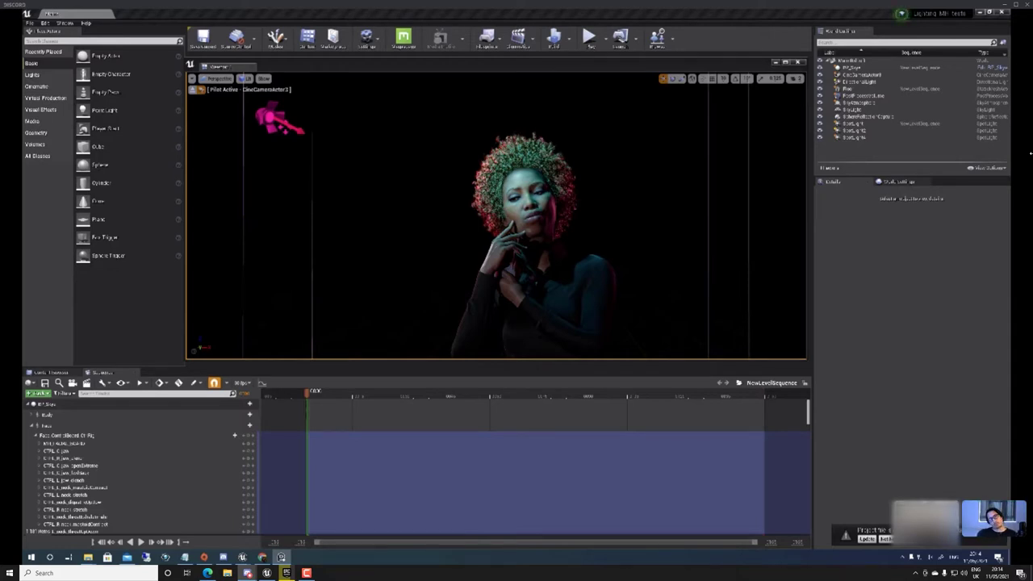
right_drag(1032, 282, 254, 224)
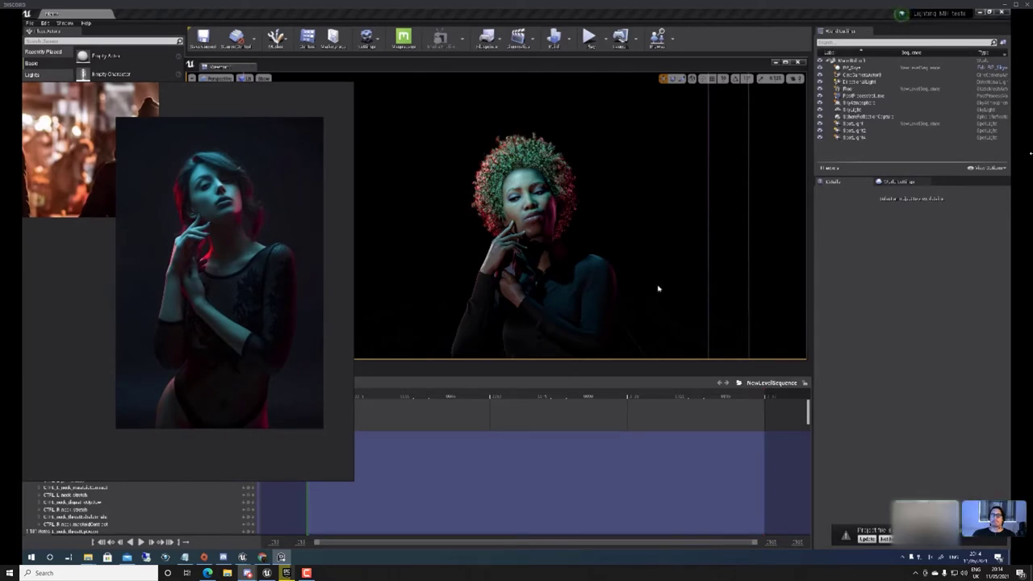
click(654, 225)
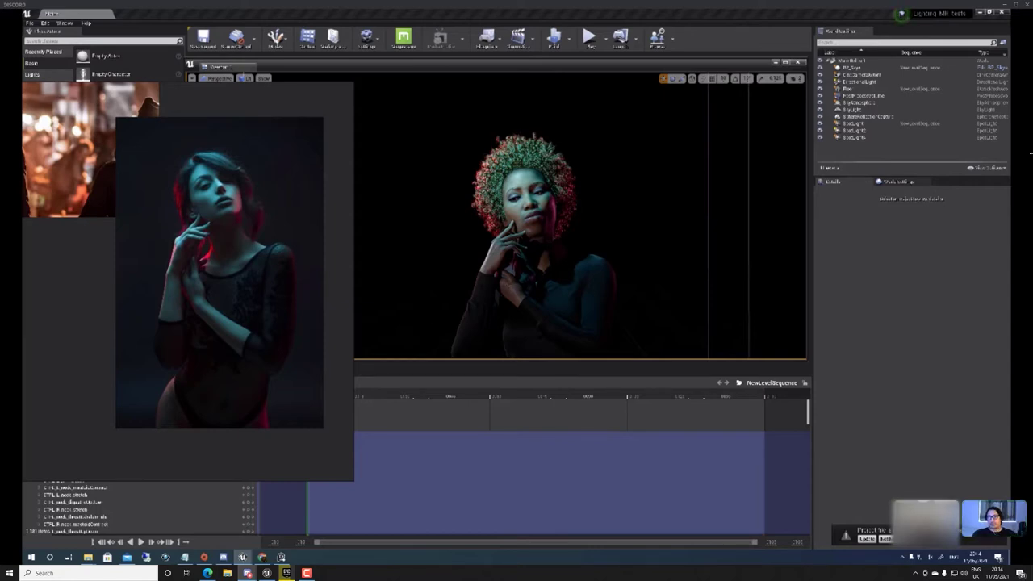
Reposition the portrait reference board on the other side of the character and expand the control rig under her Body track
click(524, 202)
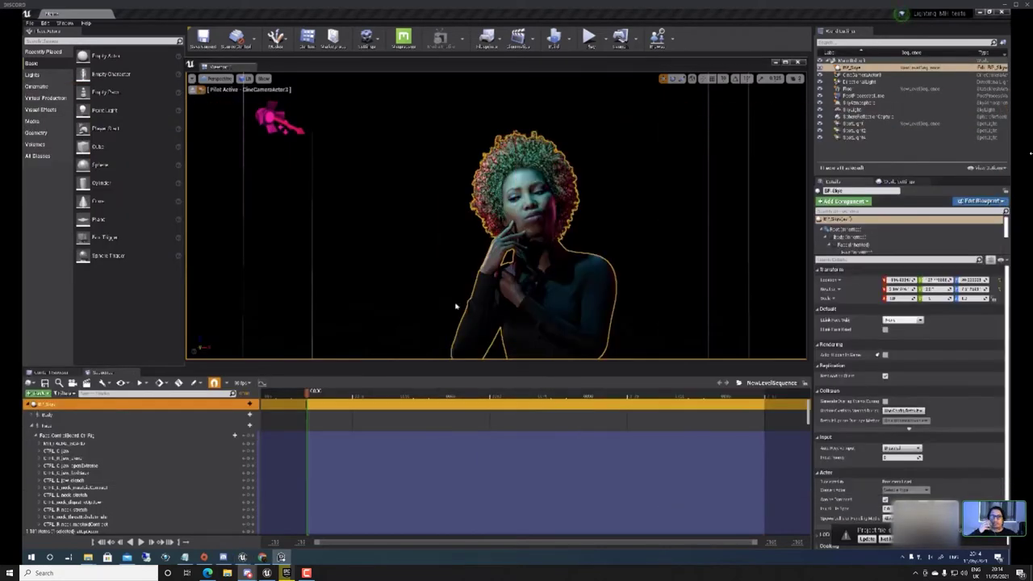
right_drag(1031, 251, 972, 232)
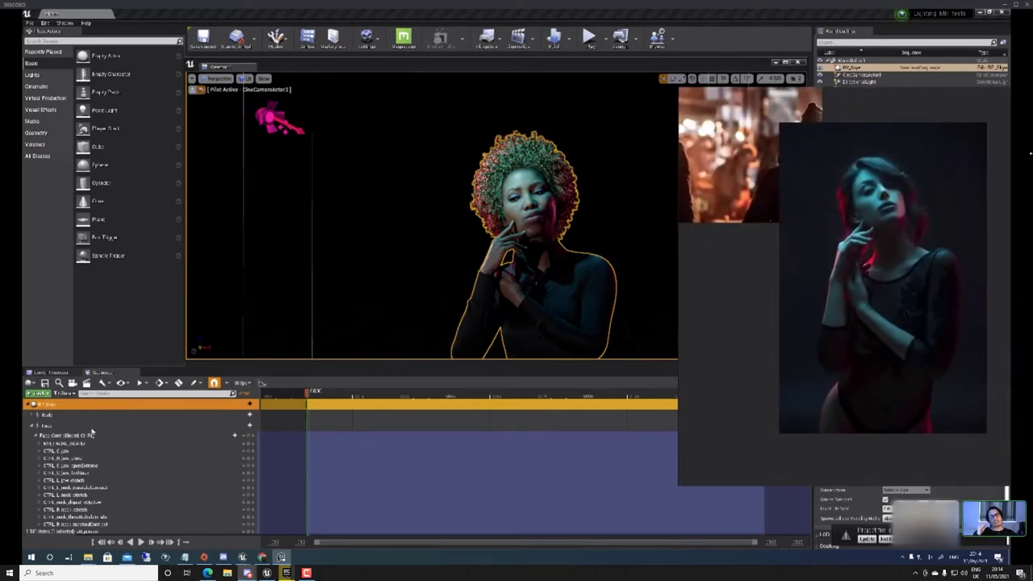
click(45, 429)
click(43, 432)
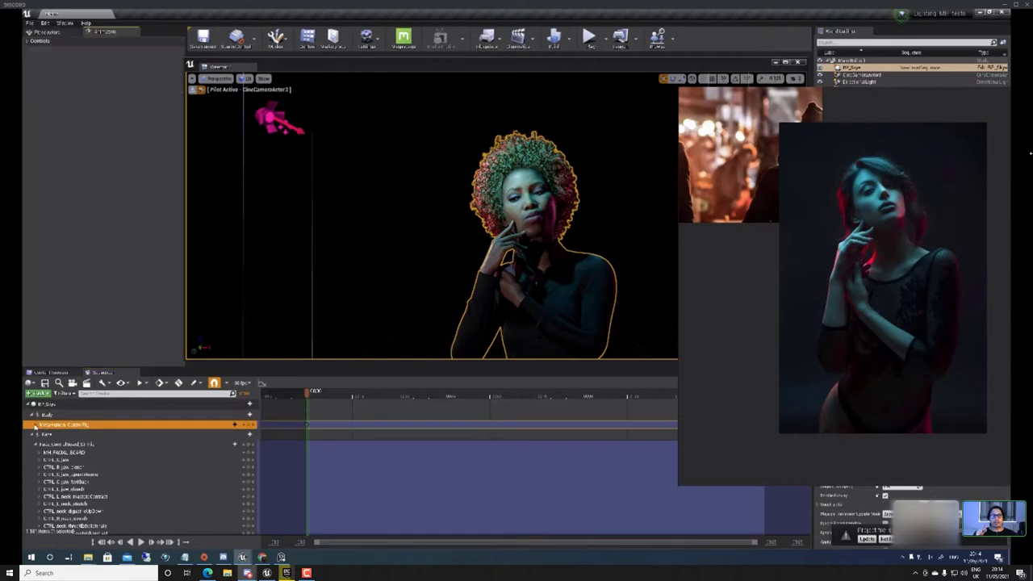
click(631, 195)
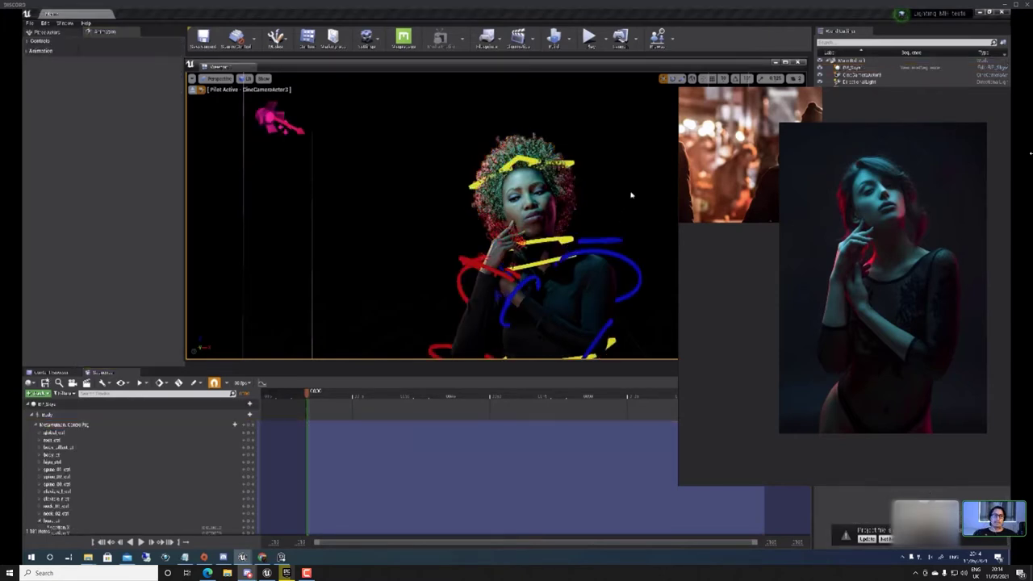
Rotate the character's right upper arm and forearm with their FK rig controls to adjust the raised-hand pose
click(465, 288)
key(e)
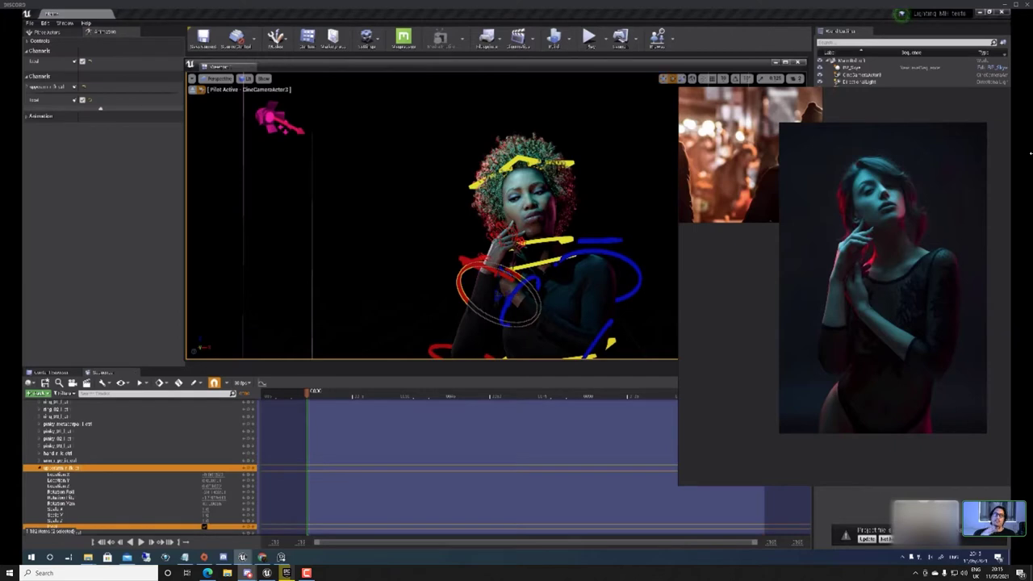
drag(522, 289, 497, 299)
click(458, 355)
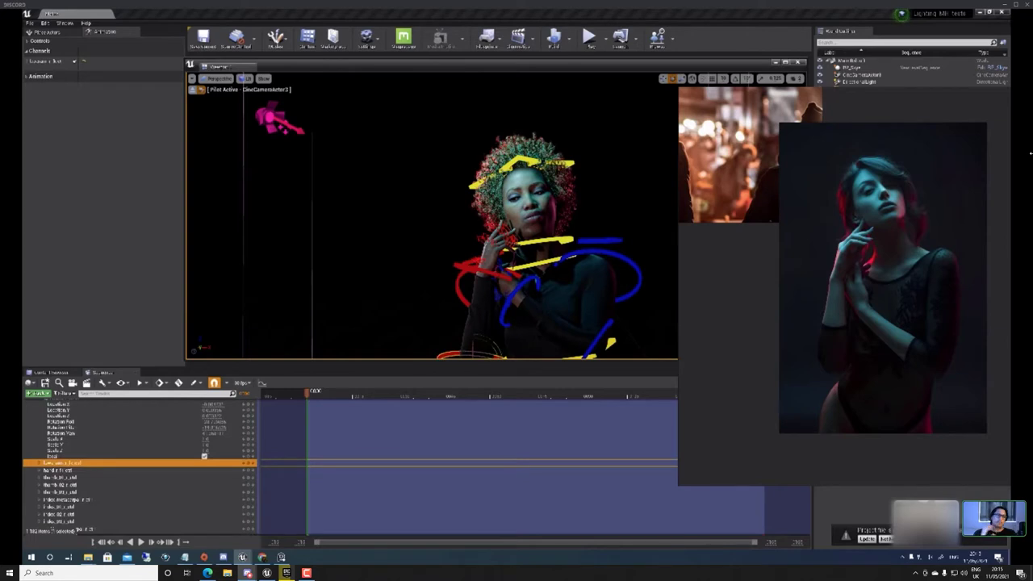
drag(490, 345, 477, 342)
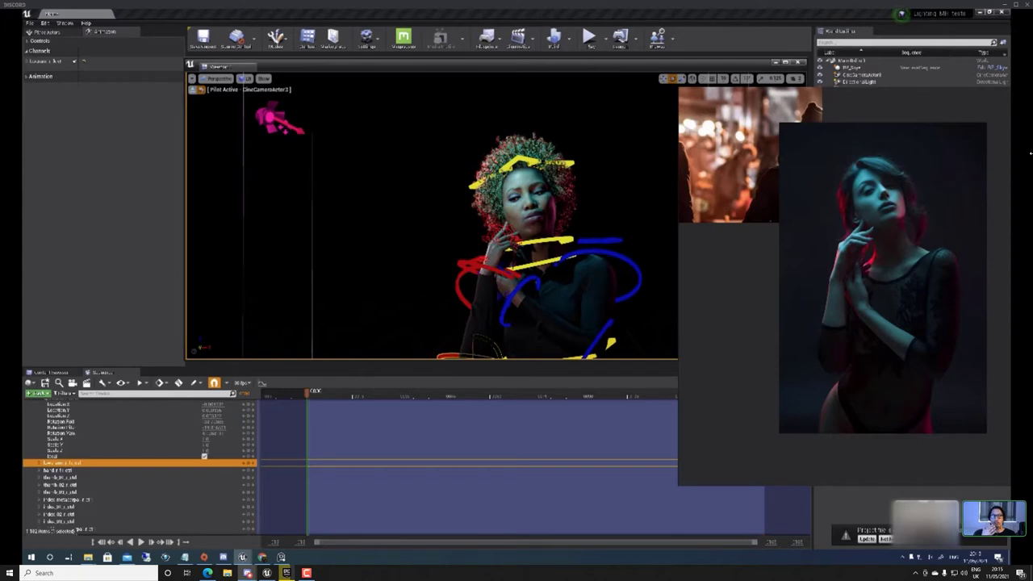
Adjust the character's head slightly with its rig control
click(533, 264)
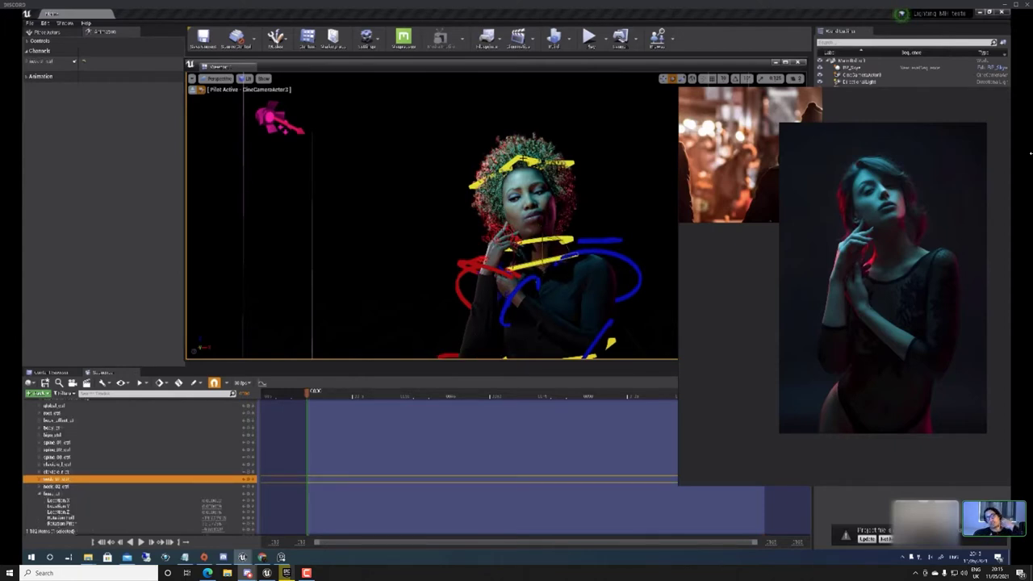
click(525, 162)
drag(527, 207, 530, 213)
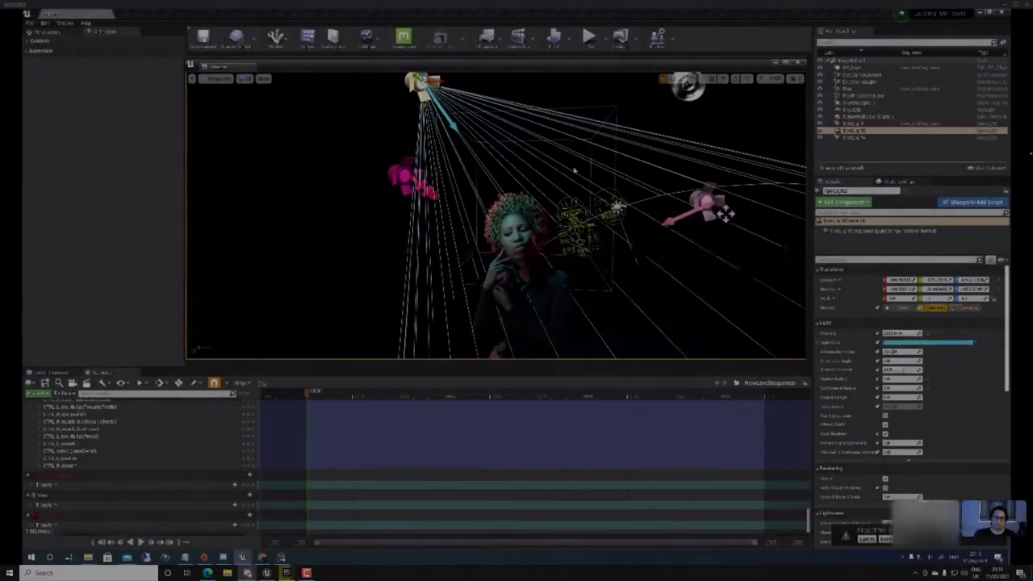
Set the mobility of the light pink and magenta spotlights to Stationary
click(725, 212)
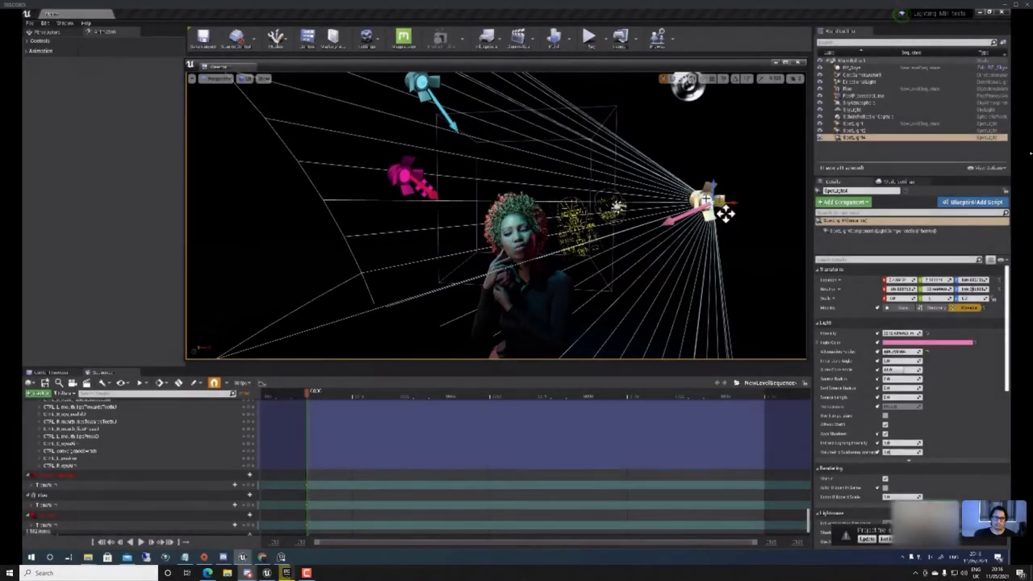
right_drag(559, 195, 658, 202)
right_drag(525, 234, 509, 243)
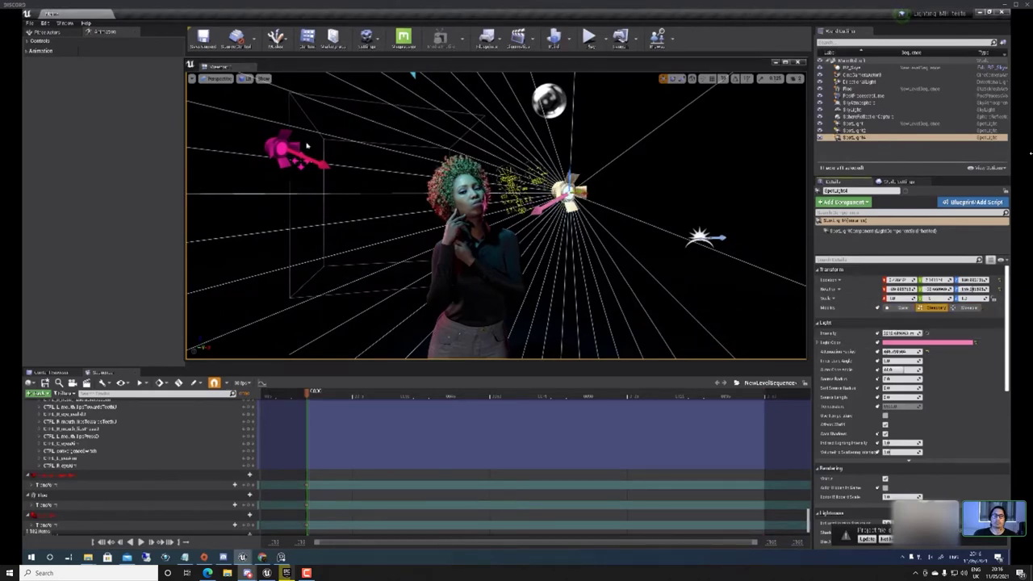
click(286, 150)
click(935, 307)
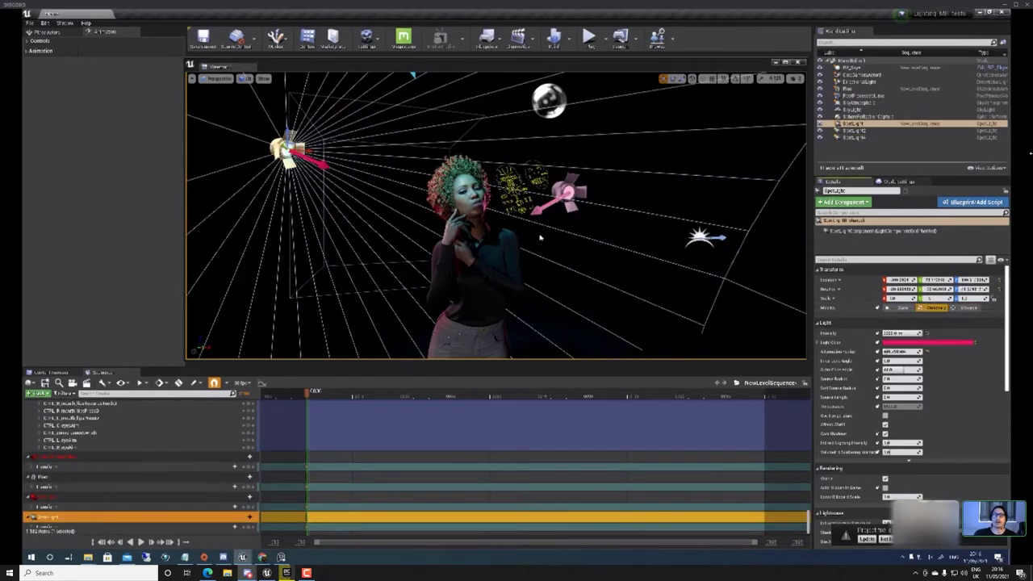
Examine how the coloured spotlights fall on the character and the floor from several angles and distances
click(624, 216)
mouse_move(609, 227)
right_down()
mouse_move(584, 225)
mouse_move(599, 232)
right_up()
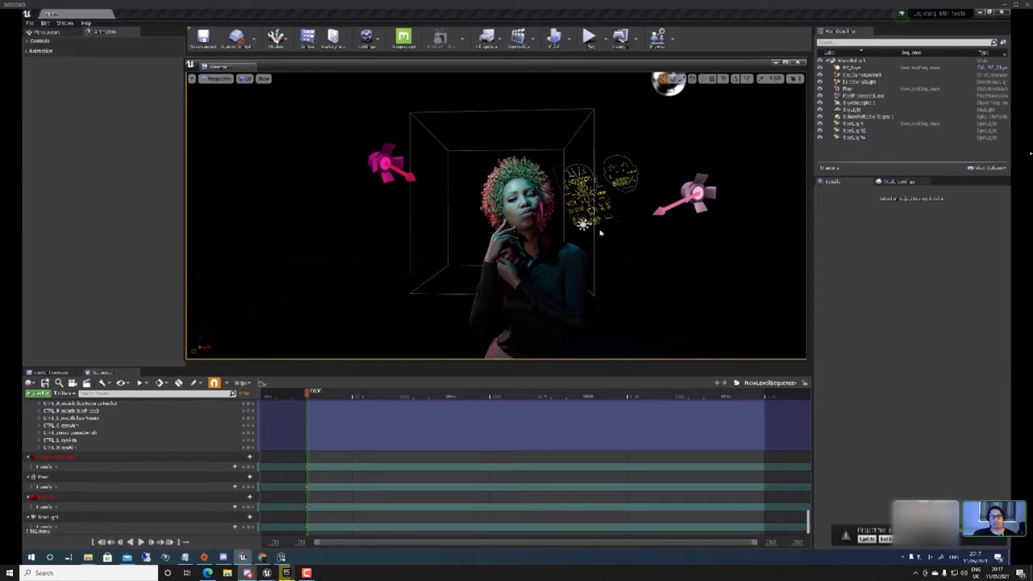
right_drag(621, 268, 624, 270)
click(622, 282)
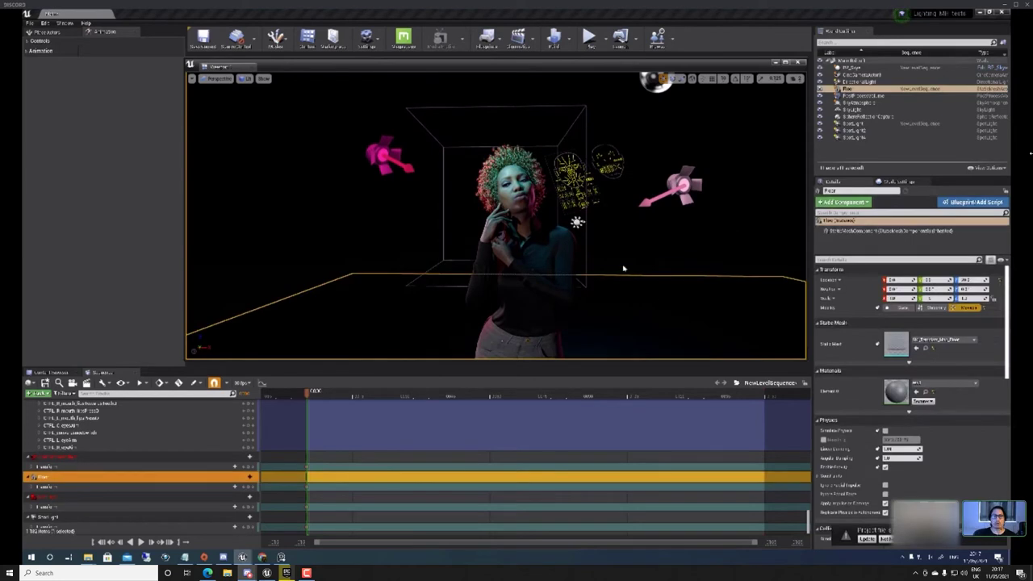
drag(622, 268, 634, 242)
click(591, 256)
click(652, 252)
right_drag(635, 242, 627, 245)
click(590, 253)
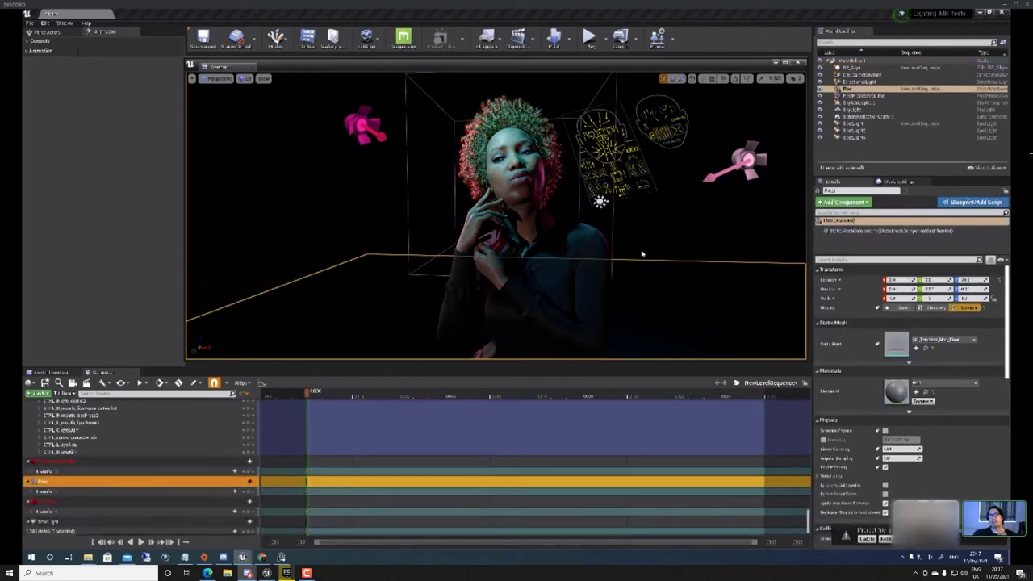
click(672, 219)
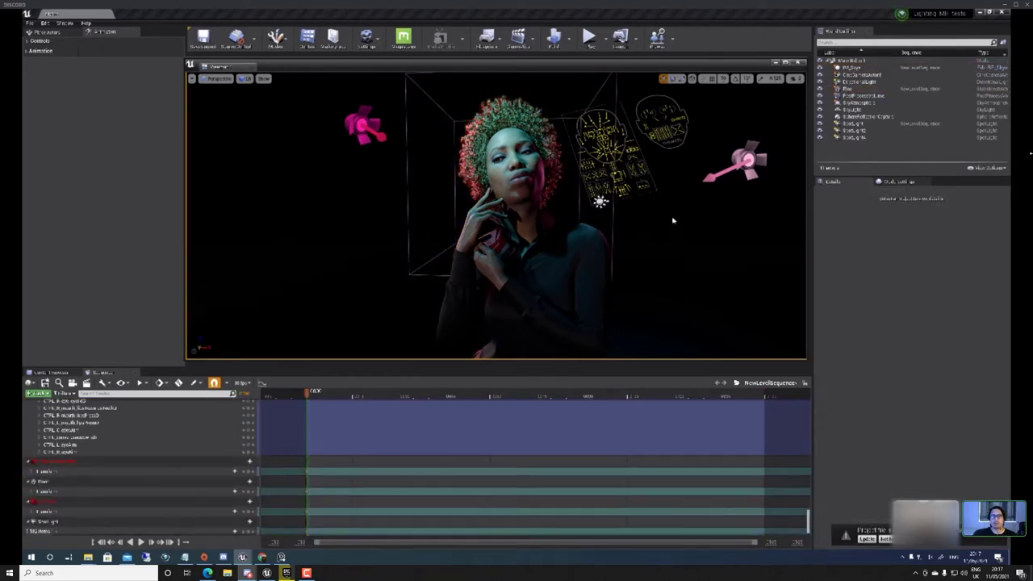
Look at the lit character through CineCameraActor3 and return to the free perspective view
click(217, 78)
mouse_move(228, 169)
click(300, 169)
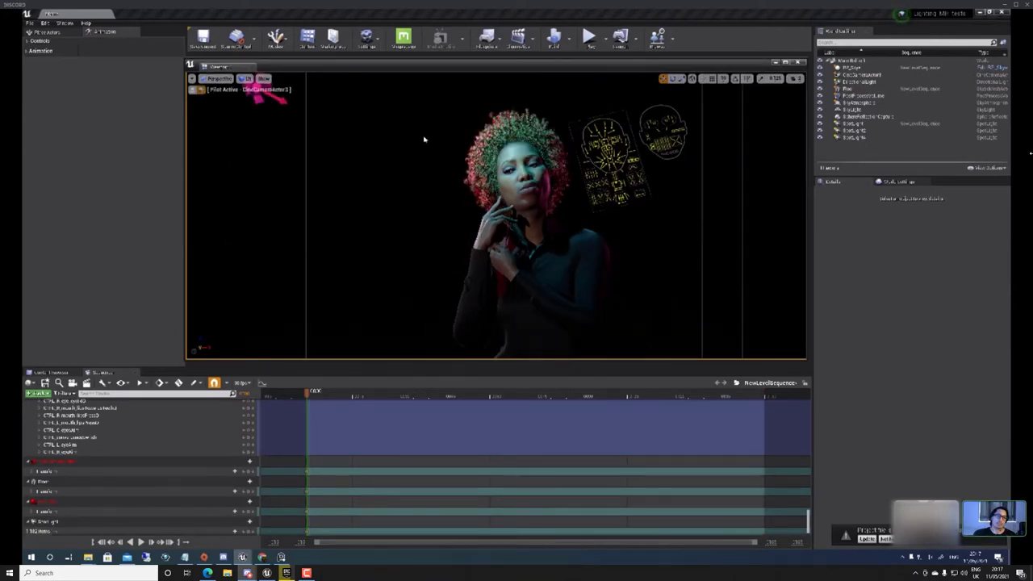
click(201, 90)
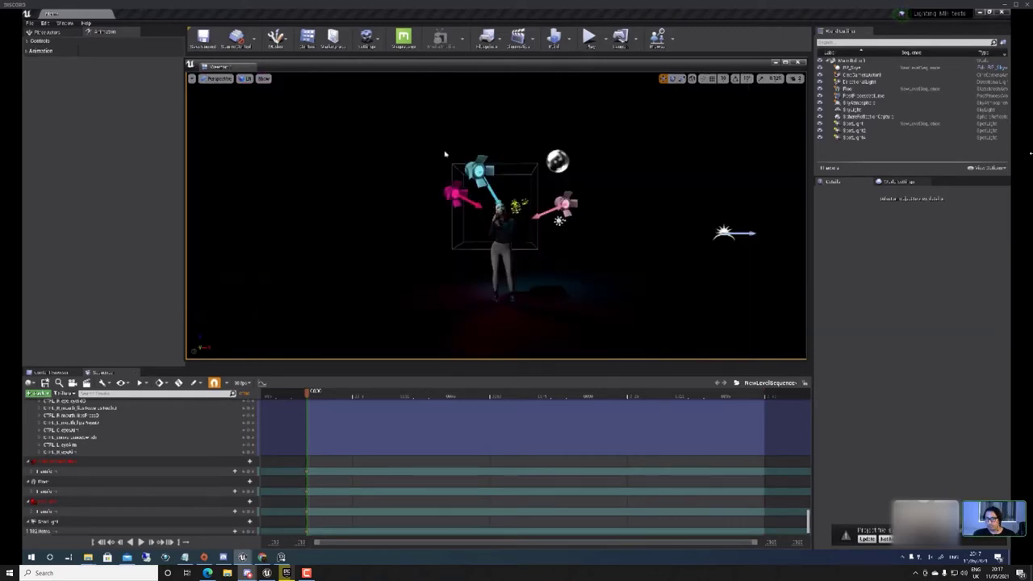
Move the cyan key spotlight horizontally to change its distance from the character
click(480, 172)
right_drag(480, 173, 578, 182)
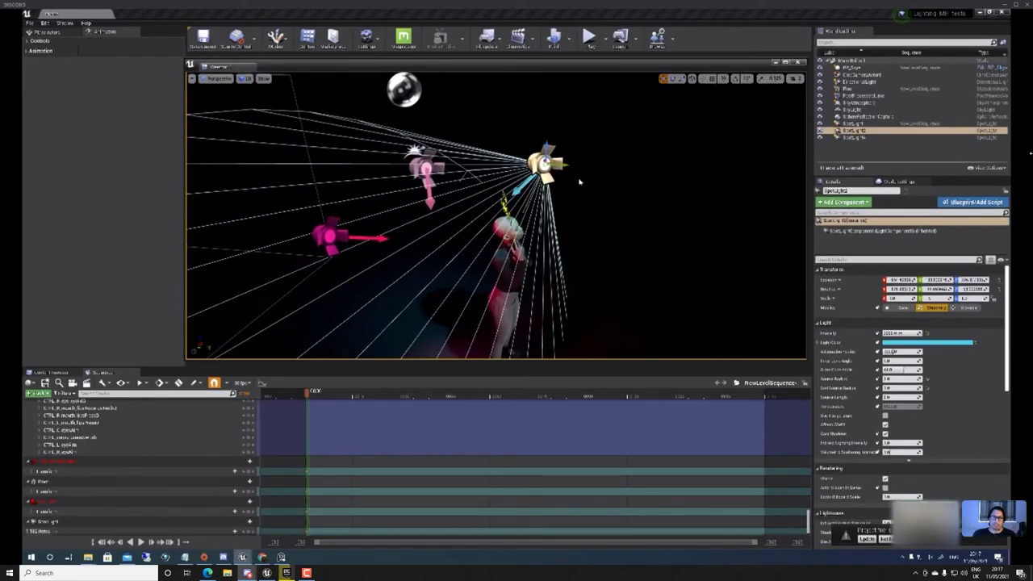
drag(564, 166, 598, 166)
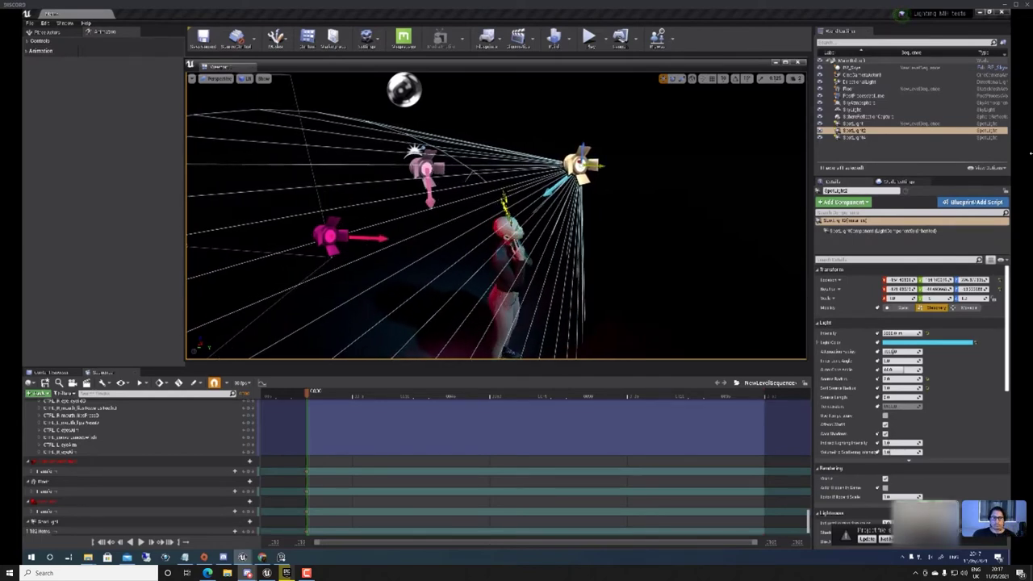
right_drag(599, 167, 463, 190)
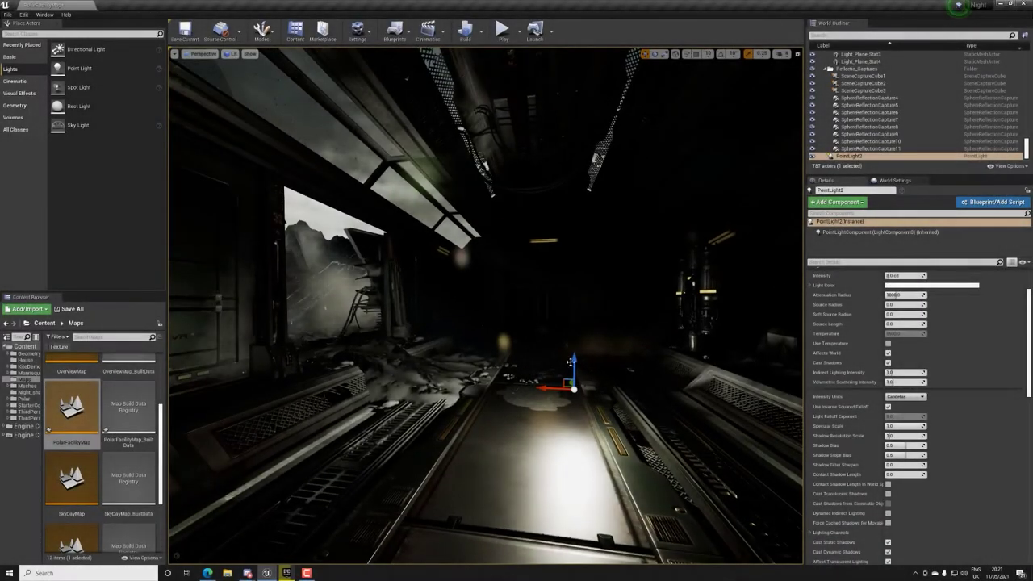
Raise PointLight2 toward the corridor ceiling and lower it back closer to the floor
drag(571, 361, 571, 179)
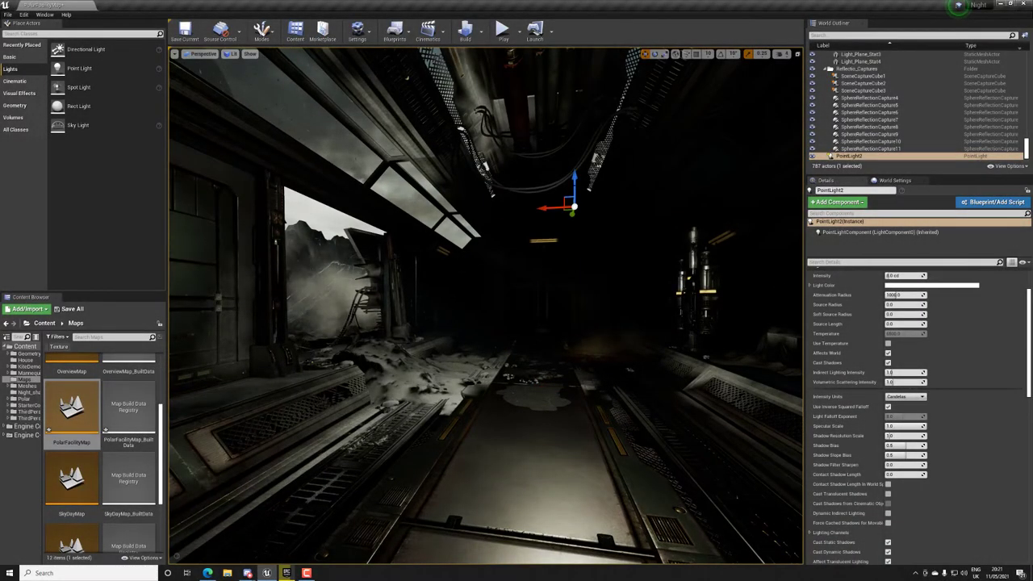
scroll(486, 306, down, 5)
scroll(485, 305, up, 3)
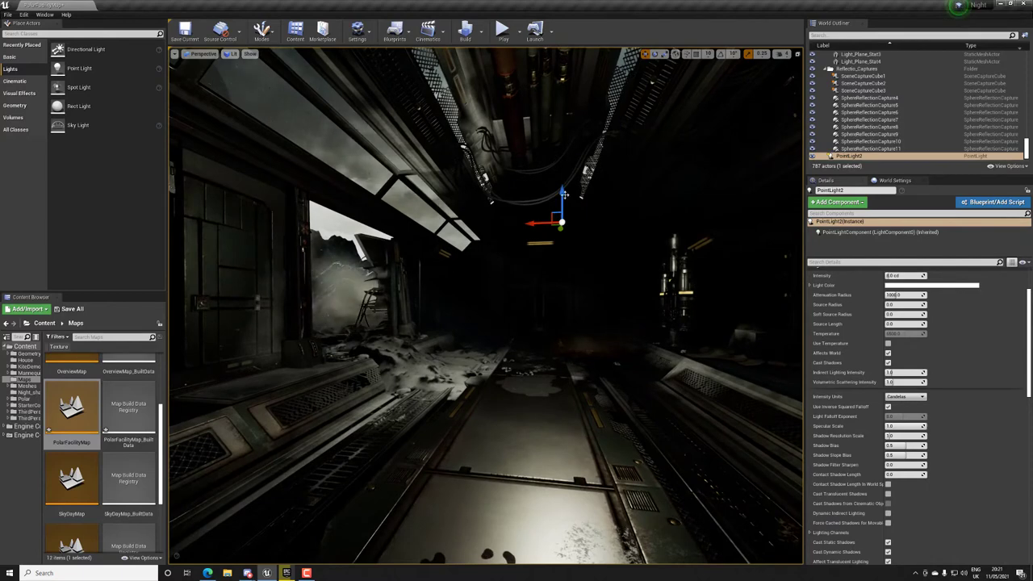
drag(564, 194, 562, 293)
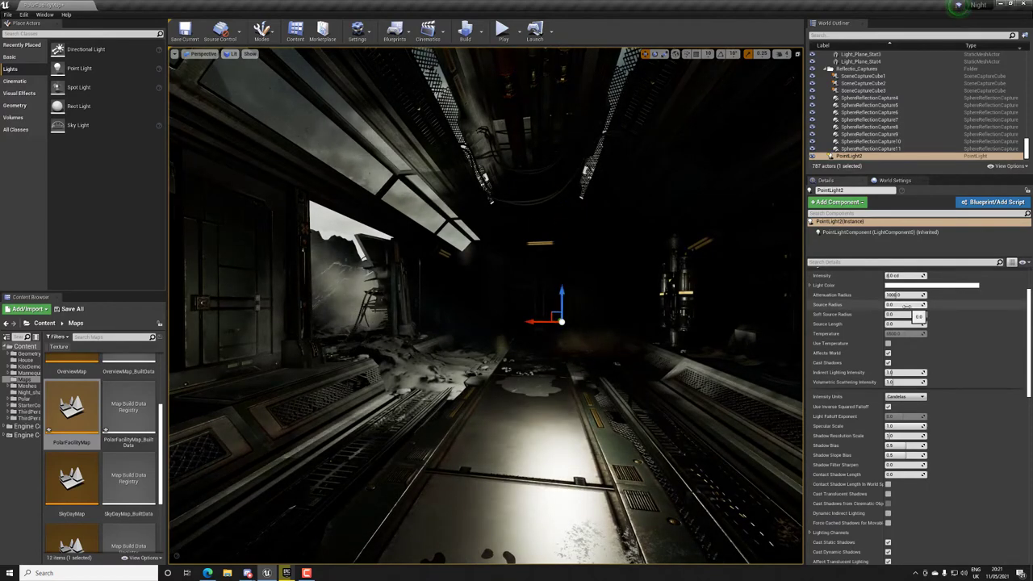
Show the scene's actor icons and set PointLight2's source radius to about 31.8
key(g)
right_drag(581, 322, 612, 316)
key(w)
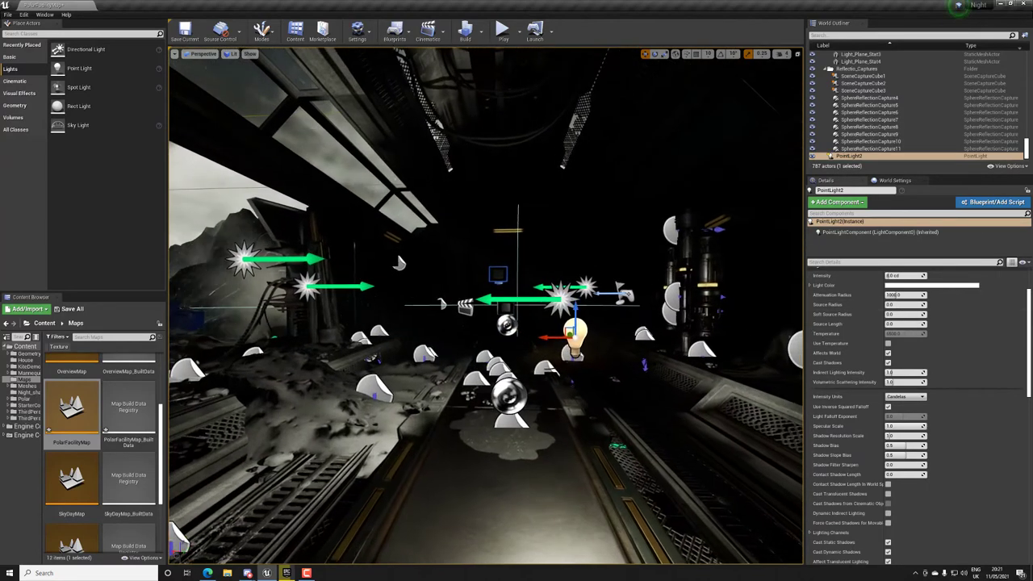
drag(901, 305, 929, 304)
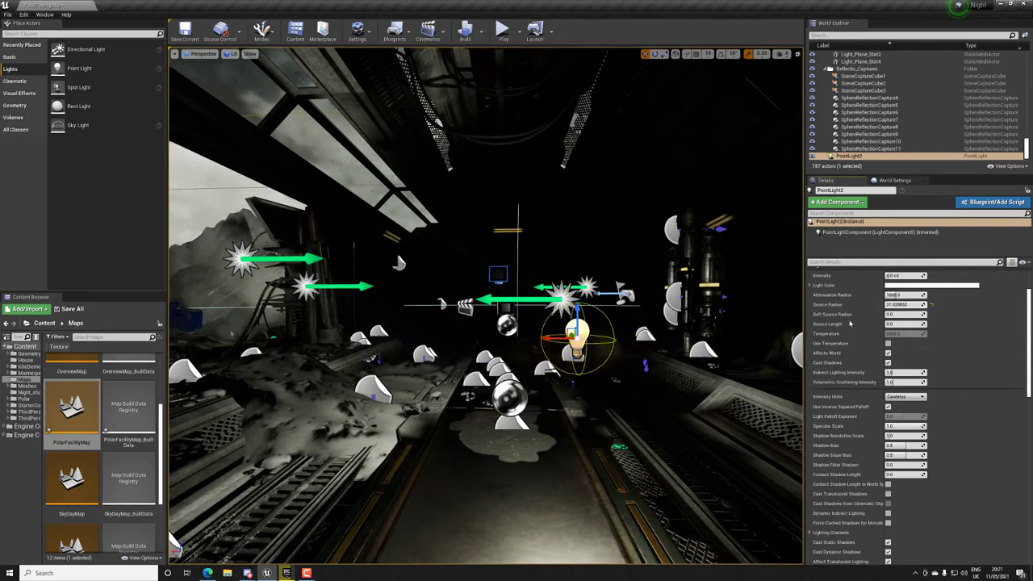
right_drag(645, 322, 688, 419)
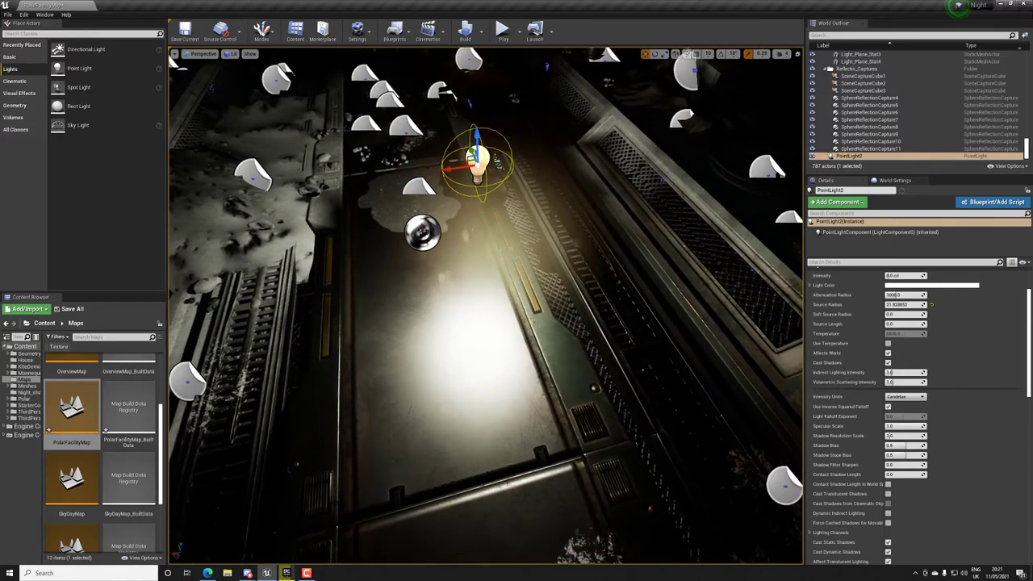
right_drag(544, 372, 530, 388)
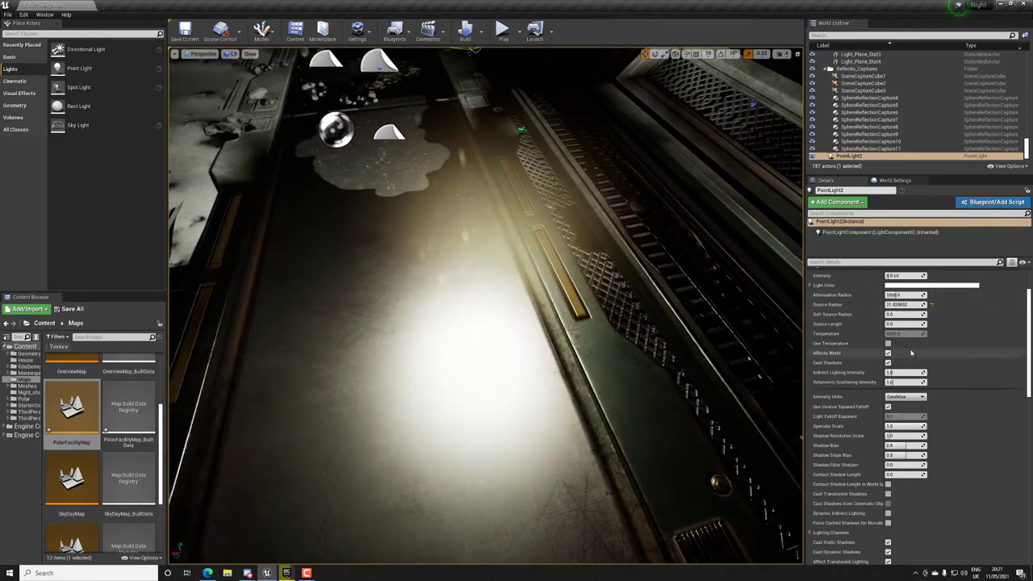
Enlarge PointLight2's source radius further and raise the light higher above the corridor floor
drag(904, 304, 944, 304)
right_drag(547, 395, 544, 377)
key(s)
key(w)
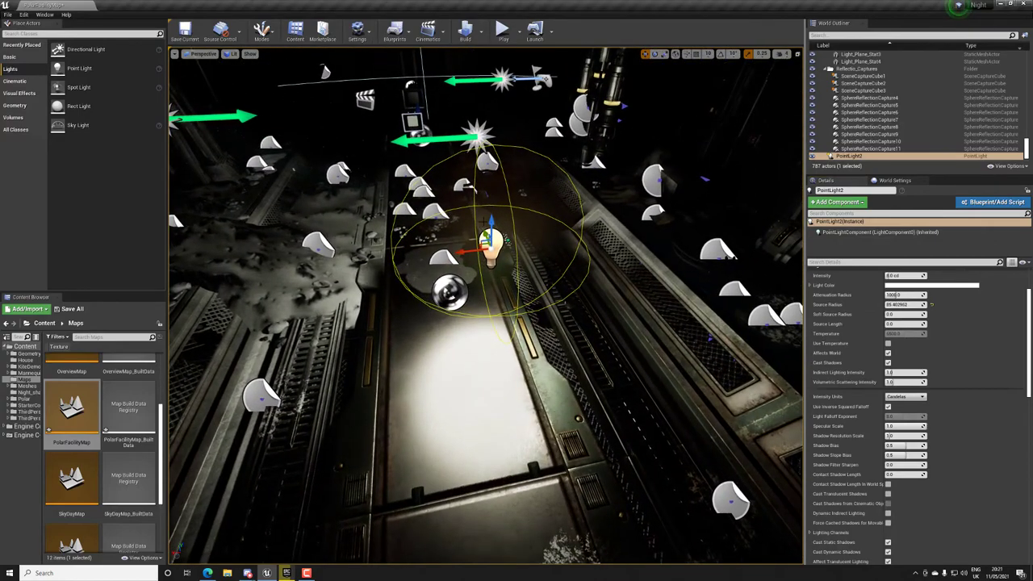
drag(489, 223, 492, 133)
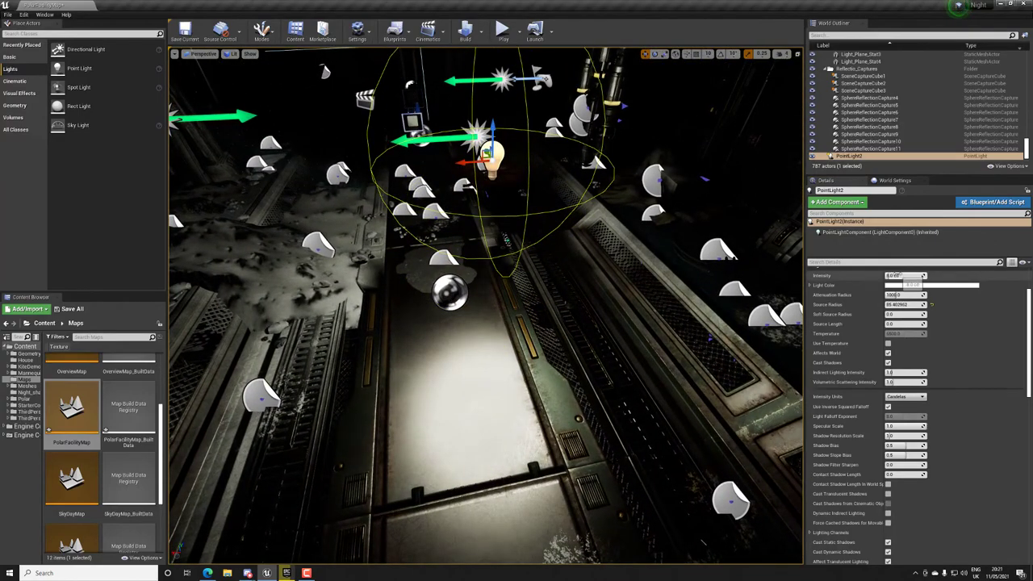
Set PointLight2's intensity to about 28.7 cd and its source radius to about 98.8
drag(899, 275, 919, 275)
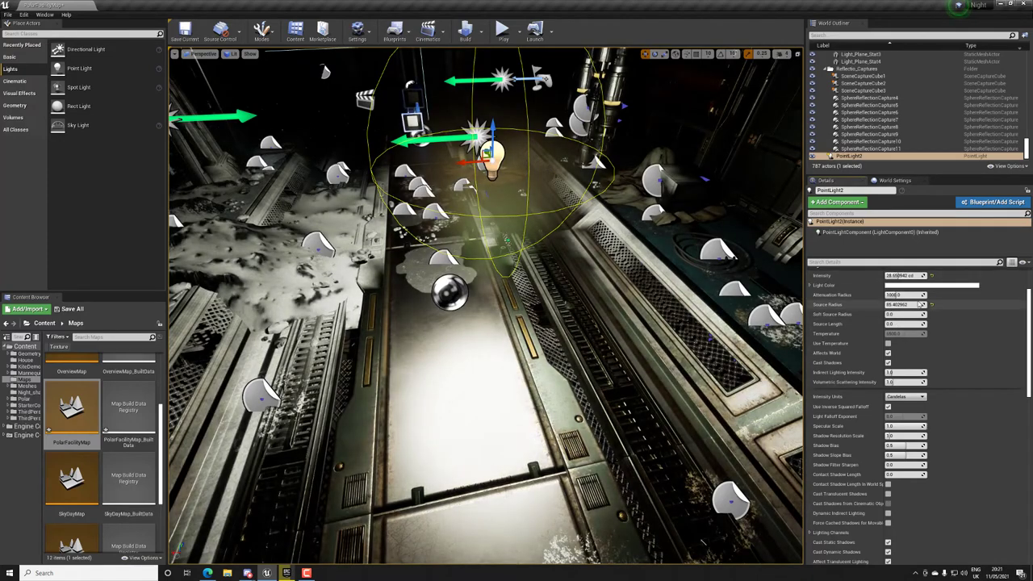
mouse_move(910, 305)
mouse_down()
mouse_move(929, 304)
mouse_move(917, 304)
mouse_up()
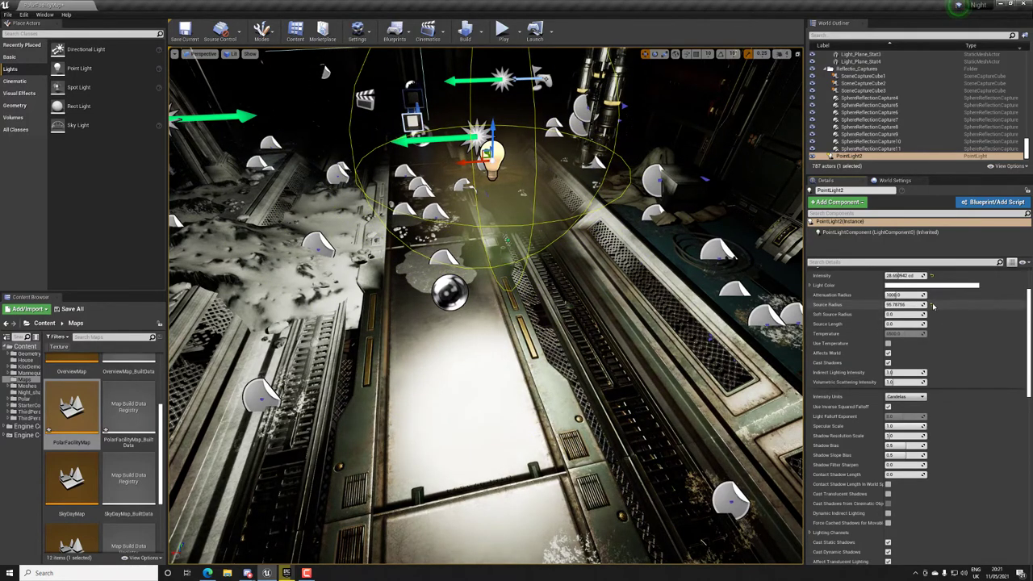
Reset PointLight2's source radius to its default and set the source length to about 164.3
click(932, 305)
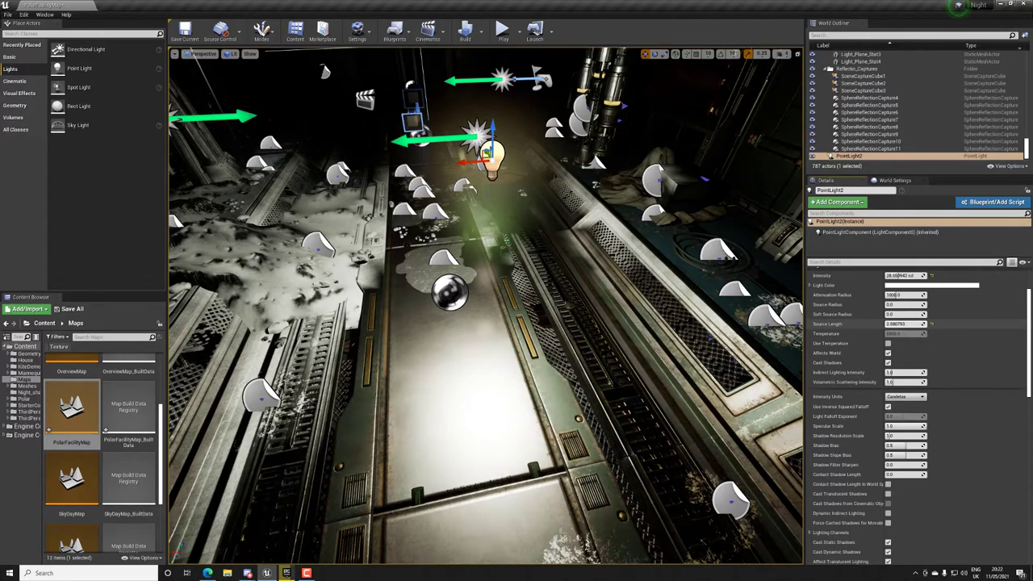
mouse_move(891, 323)
mouse_down()
mouse_move(918, 323)
mouse_move(905, 324)
mouse_up()
right_drag(613, 322, 580, 323)
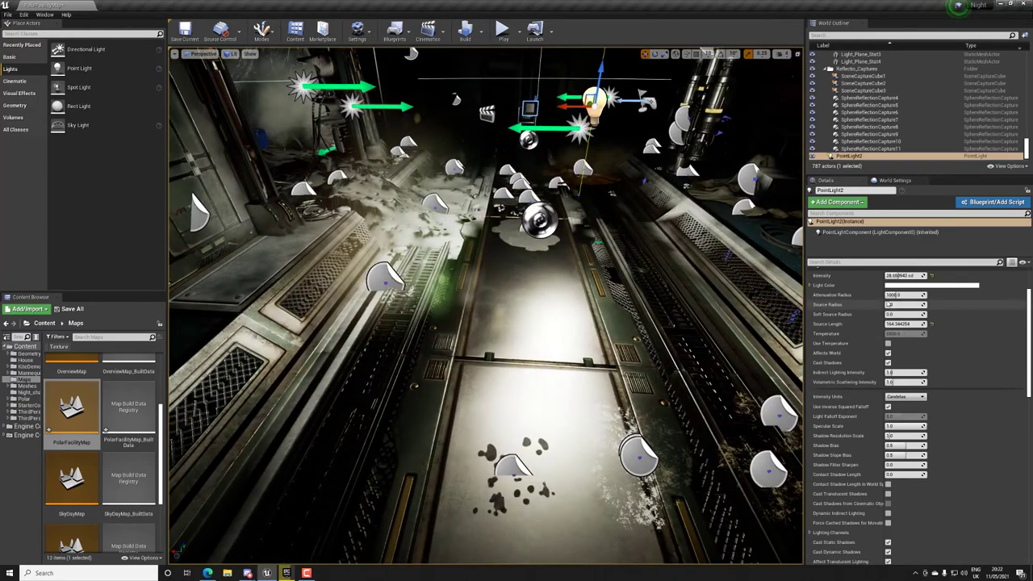
Set PointLight2's source radius to about 21.1 and rotate the capsule-shaped source to lie horizontally across the corridor
drag(892, 305, 897, 305)
right_drag(597, 267, 637, 206)
key(e)
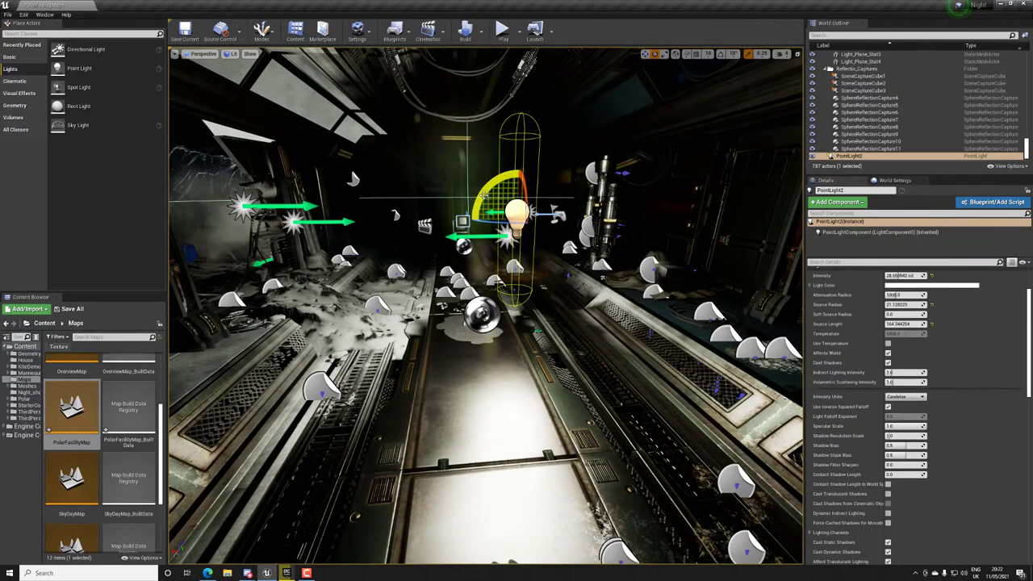
drag(479, 188, 516, 172)
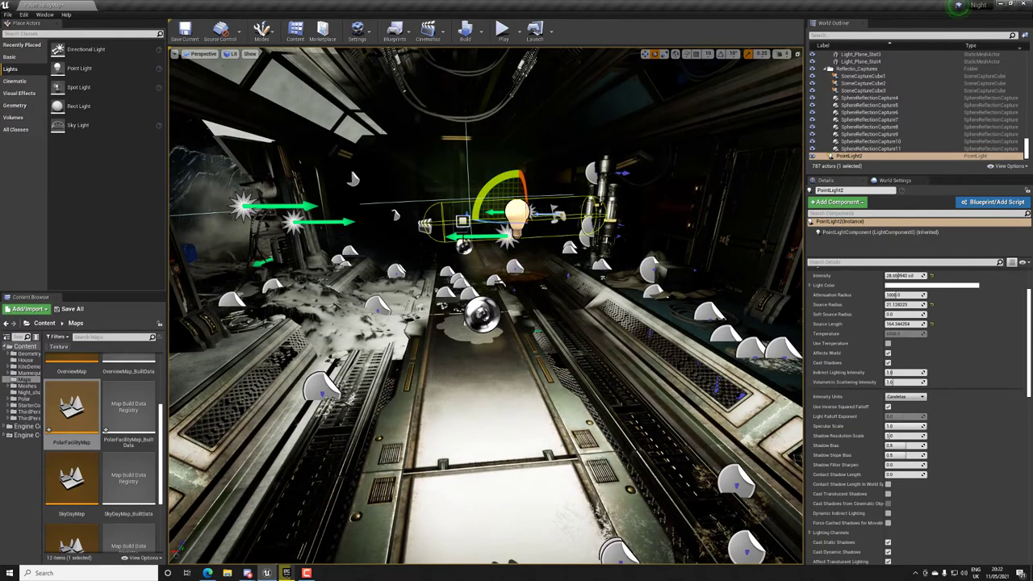
right_drag(516, 242, 573, 260)
right_drag(420, 274, 508, 258)
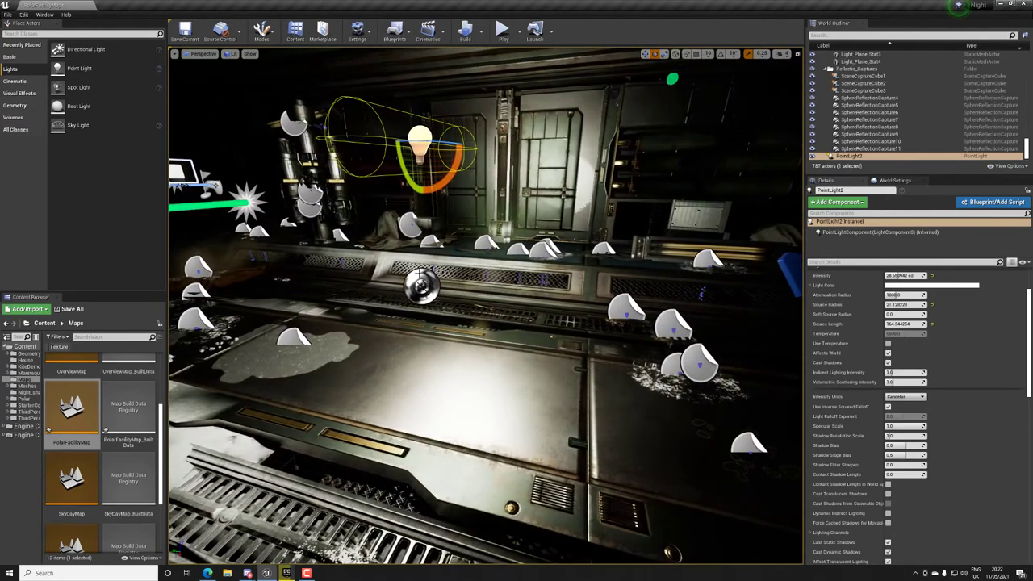
Reshape PointLight2 into a thin tube with source radius about 7.7, source length about 201.4 and soft source radius about 244.3
drag(896, 305, 863, 304)
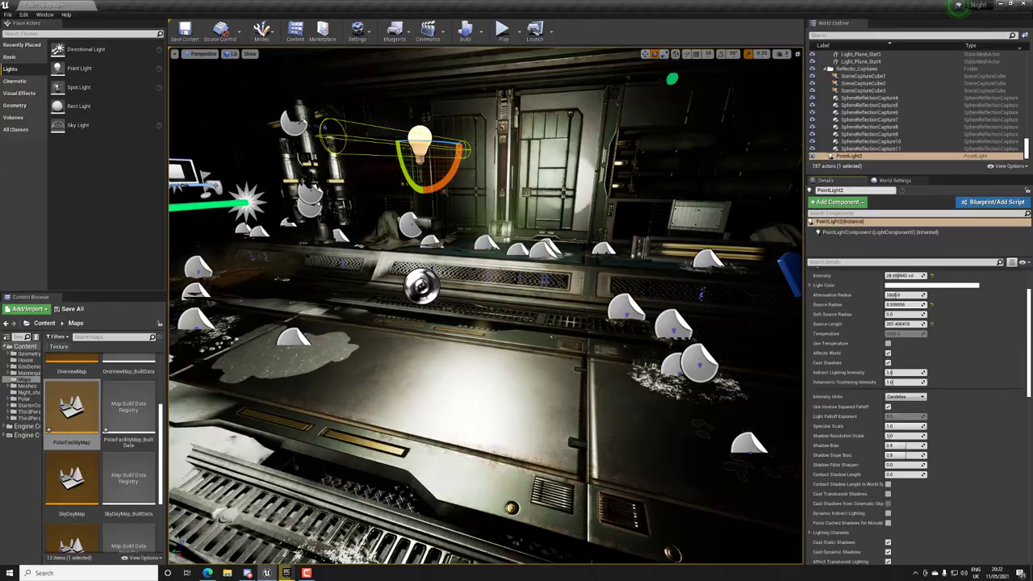
right_drag(485, 307, 458, 291)
key(s)
key(w)
key(s)
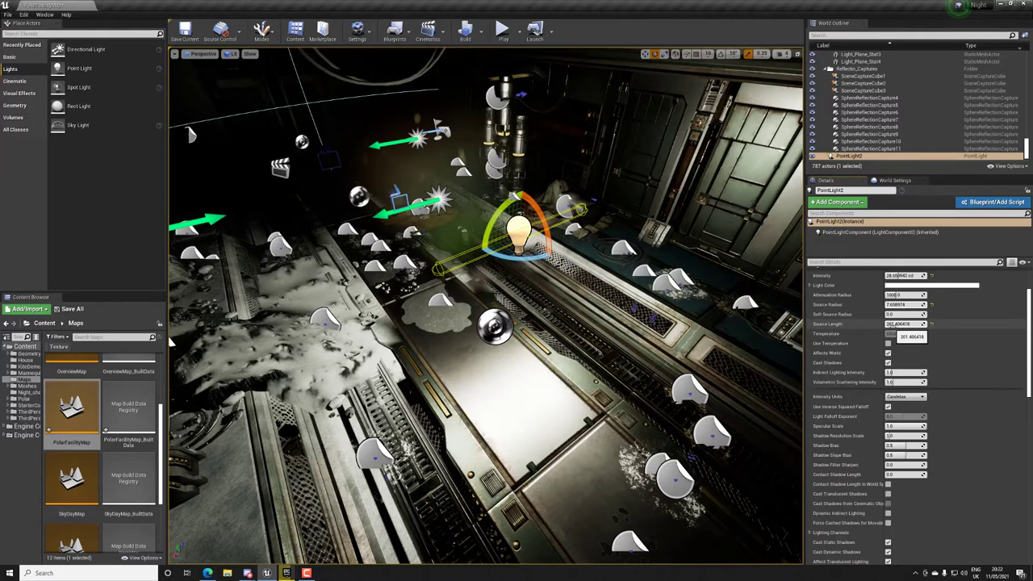
drag(903, 314, 976, 314)
right_drag(710, 346, 764, 317)
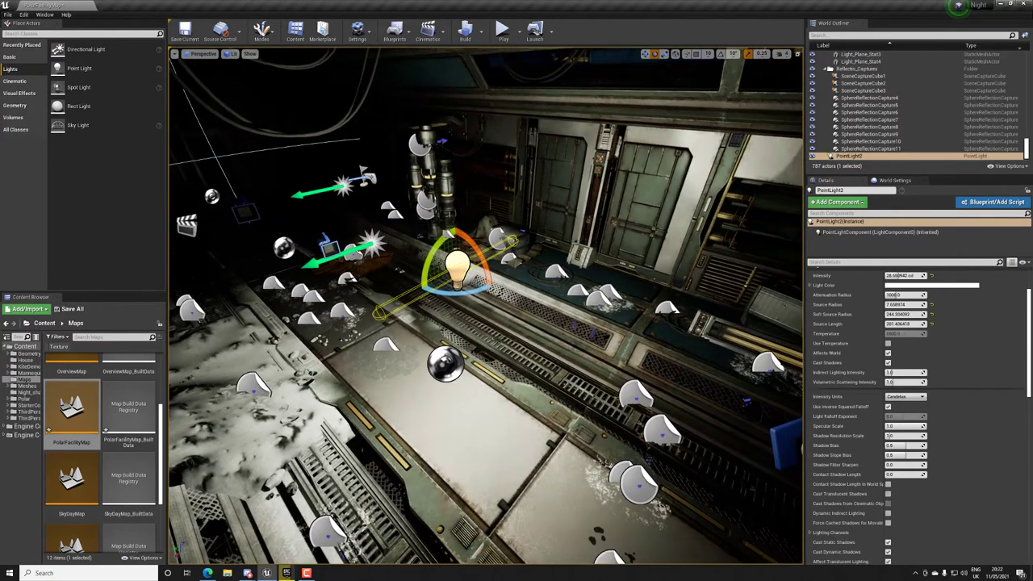
Replace PointLight2 with a spot light above the floor, using an inner cone angle of about 23 and outer cone angle of about 45.5
key(Delete)
drag(79, 87, 483, 221)
mouse_move(904, 304)
mouse_down()
mouse_move(939, 304)
mouse_move(900, 304)
mouse_up()
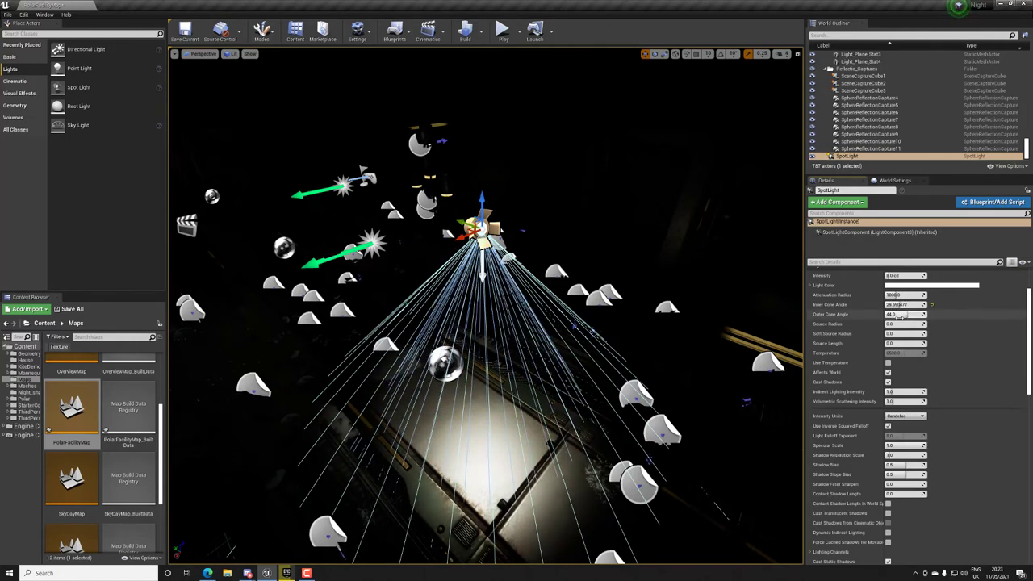
mouse_move(898, 315)
mouse_down()
mouse_move(911, 315)
mouse_move(895, 305)
mouse_up()
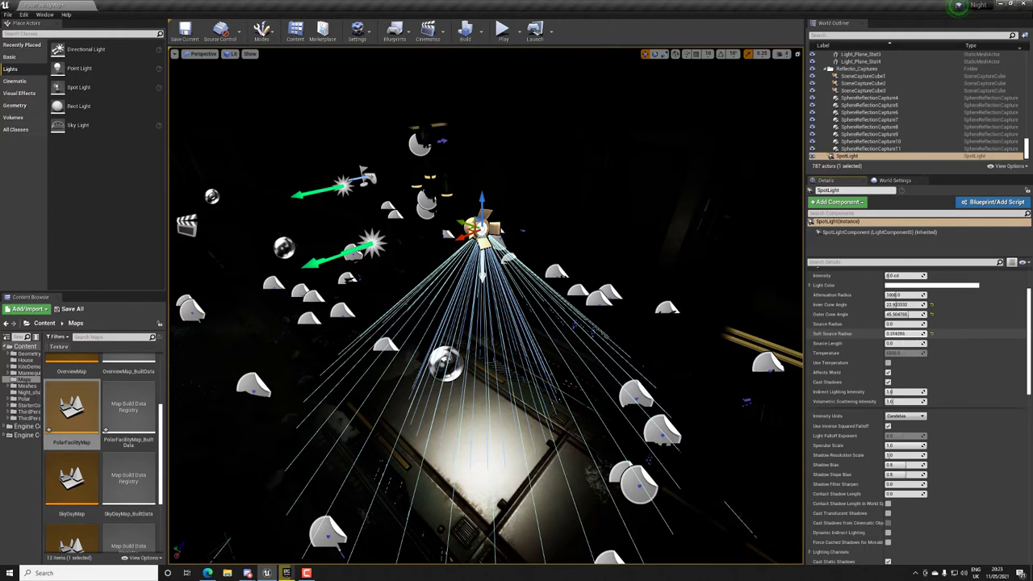
Set the spot light's soft source radius to about 193 and increase its source radius and source length from zero
drag(904, 333, 935, 333)
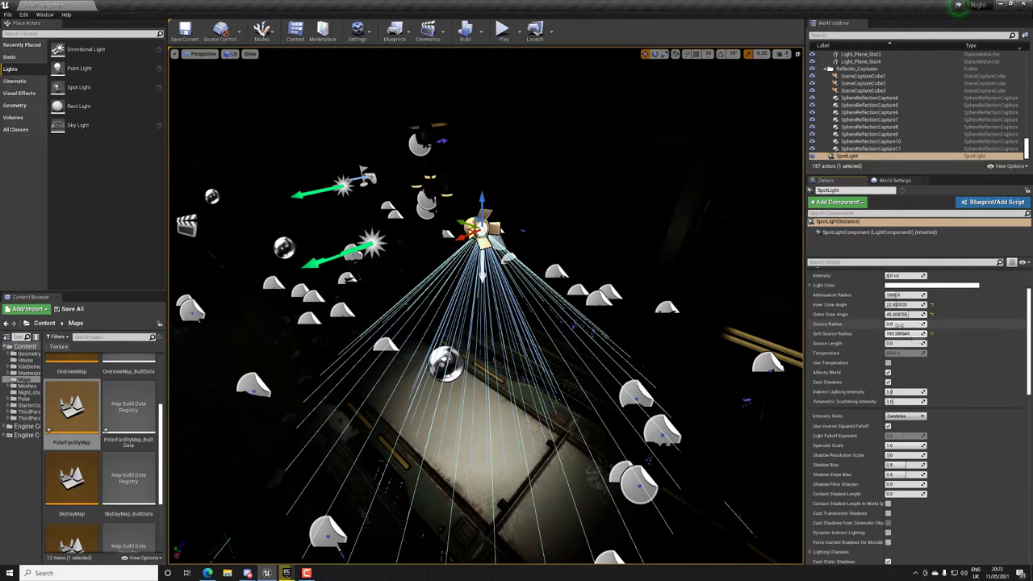
drag(895, 323, 926, 343)
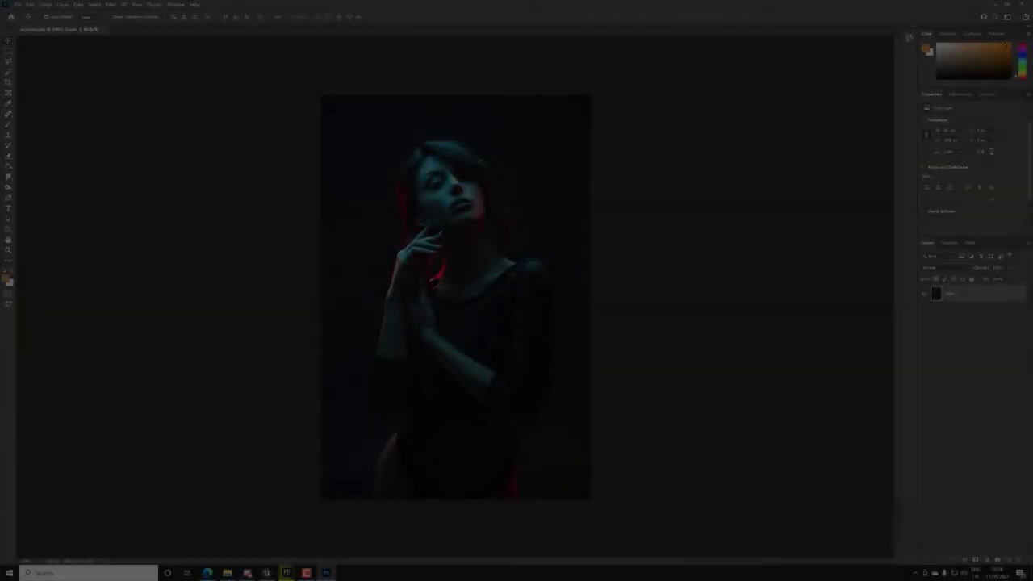
Switch to the woman.png portrait in Photoshop and examine the lighting on her face, hair, neck and hands
alt+scroll(471, 244, down, 1)
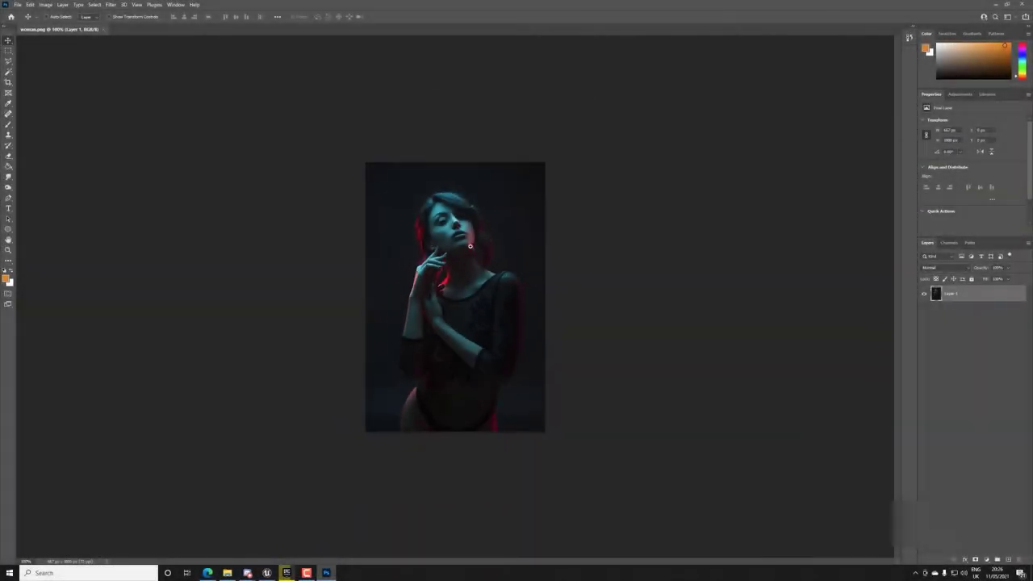
alt+scroll(470, 246, up, 1)
ctrl+click(470, 247)
ctrl+click(468, 247)
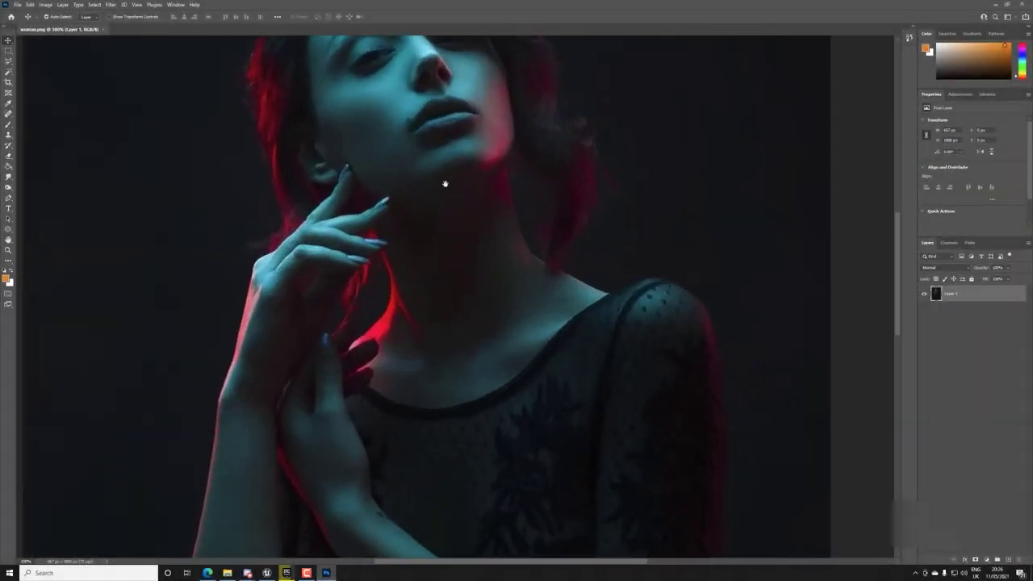
drag(437, 172, 469, 320)
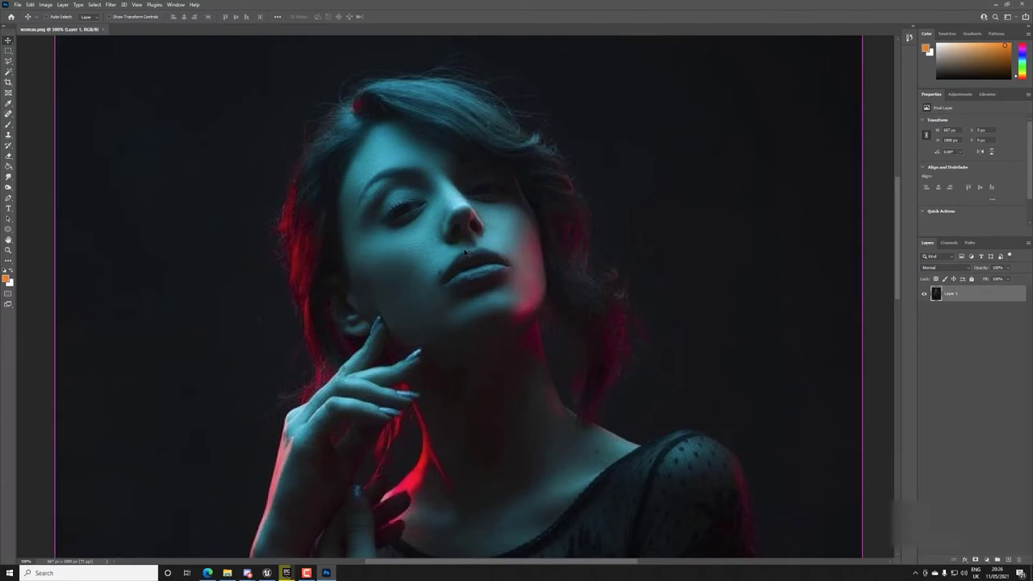
alt+scroll(466, 253, up, 2)
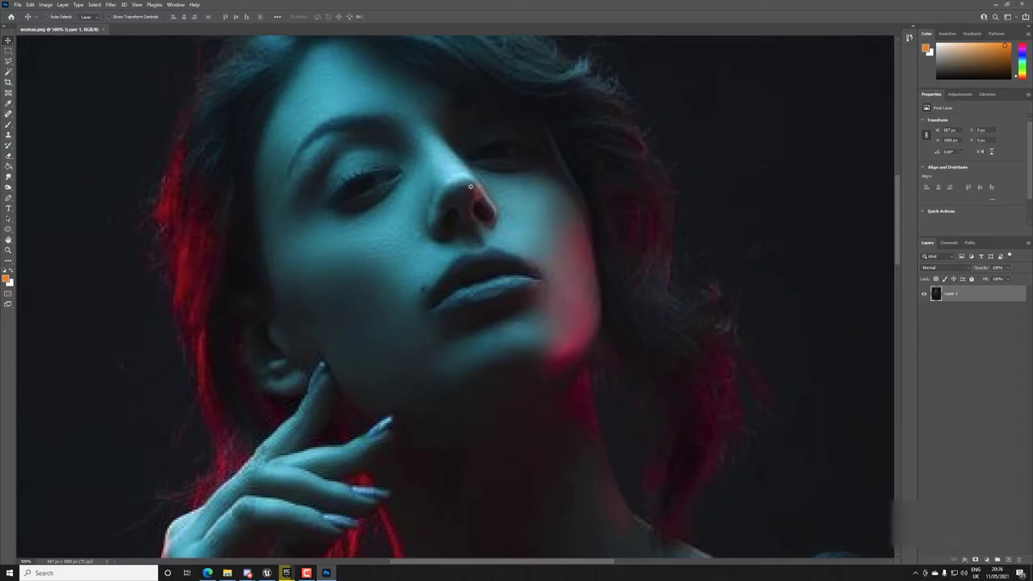
alt+scroll(471, 186, down, 5)
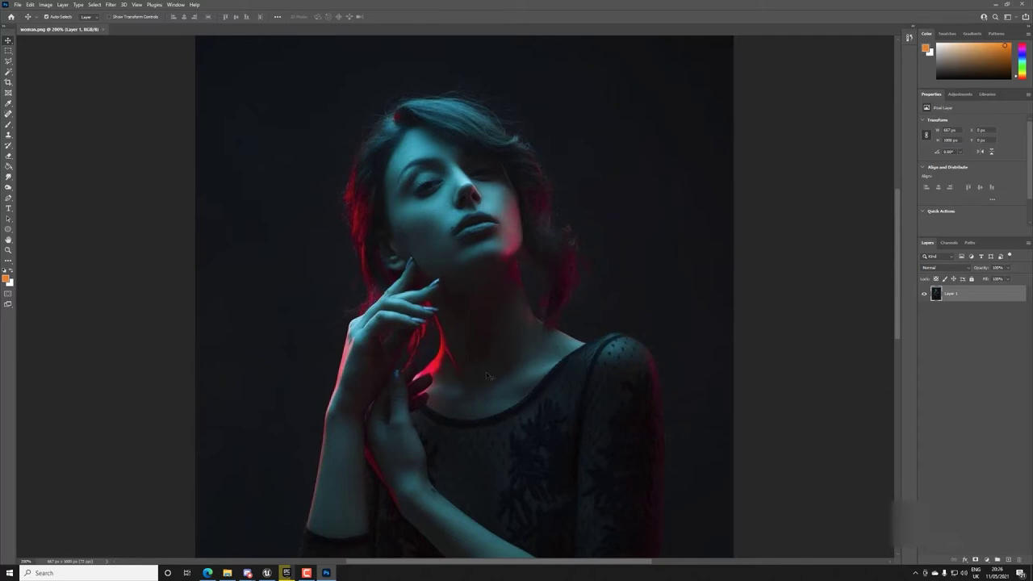
key(ctrl+space)
ctrl+alt+click(487, 350)
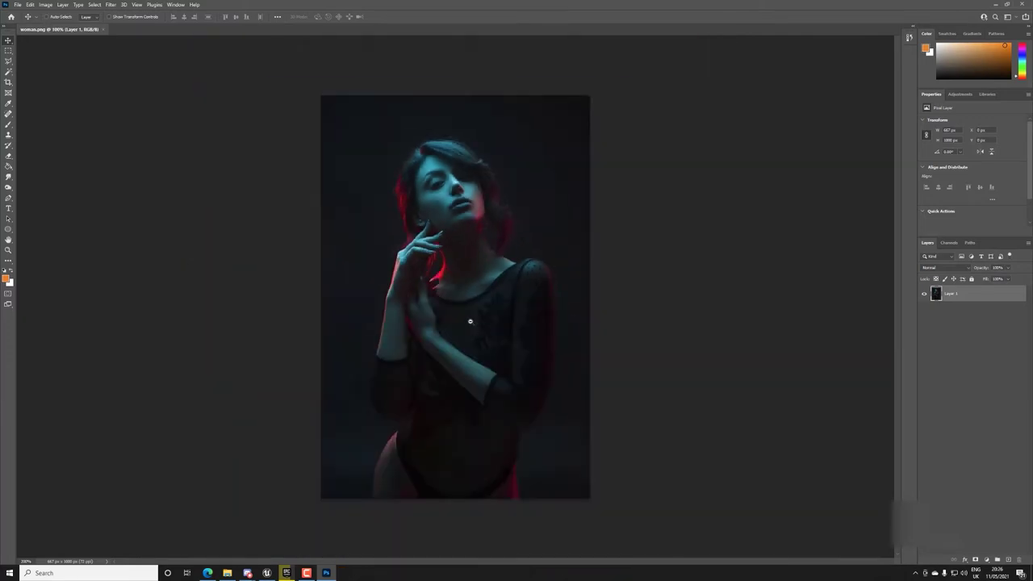
alt+scroll(470, 271, up, 4)
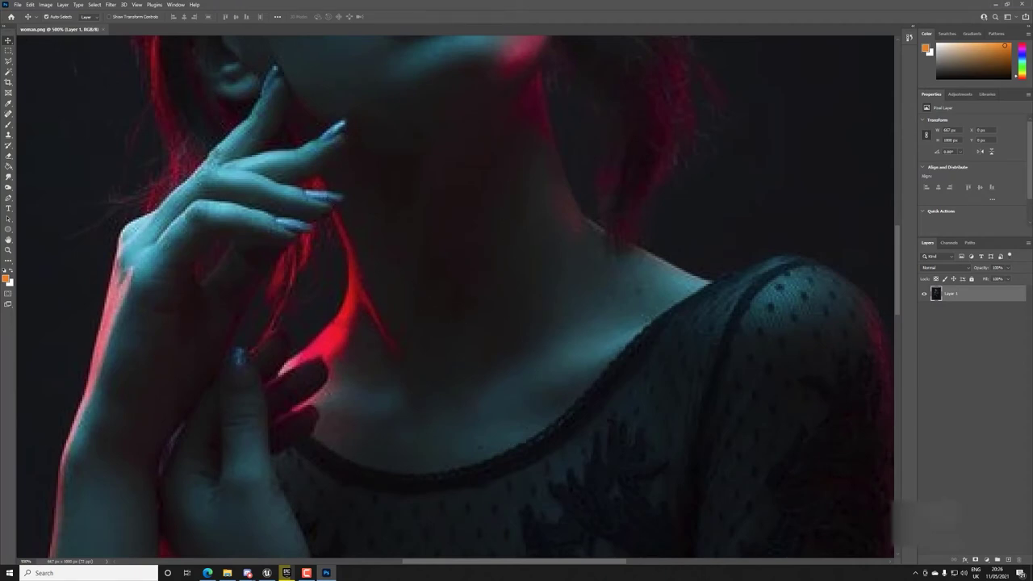
Add a Hue/Saturation adjustment layer above Layer 1 and set its saturation to -100
click(987, 559)
key(ctrl+z)
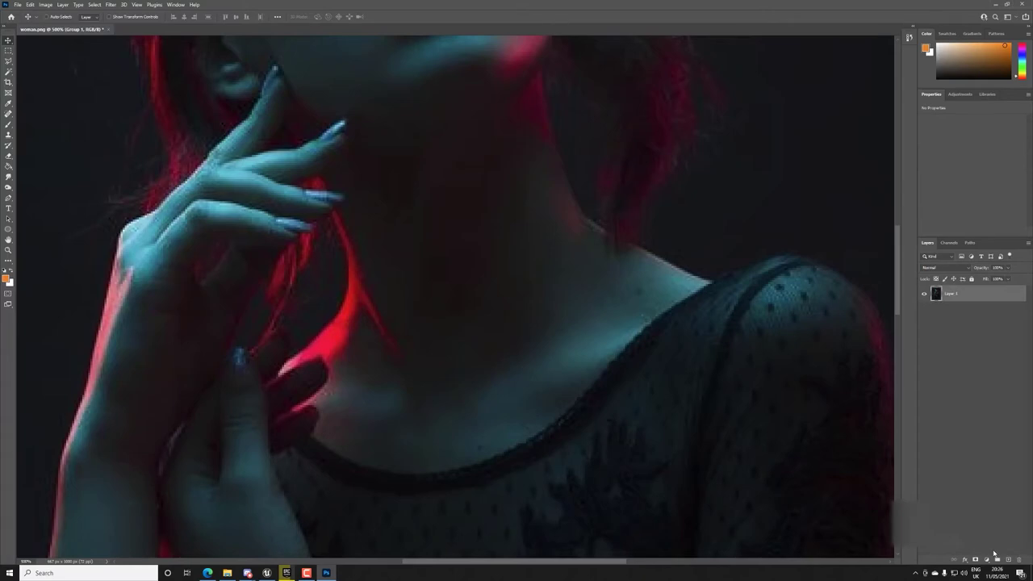
click(986, 559)
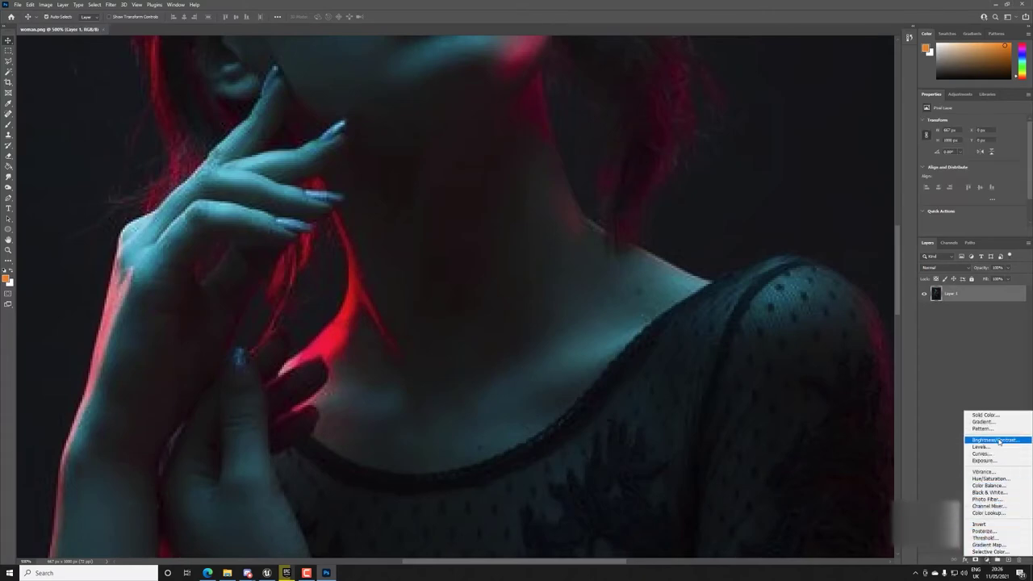
click(1001, 480)
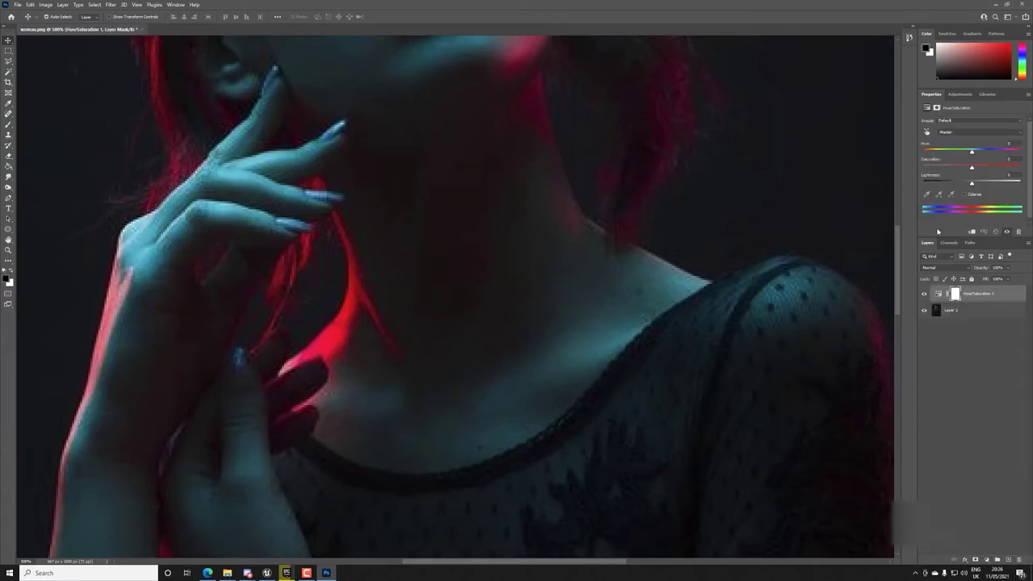
drag(951, 167, 901, 174)
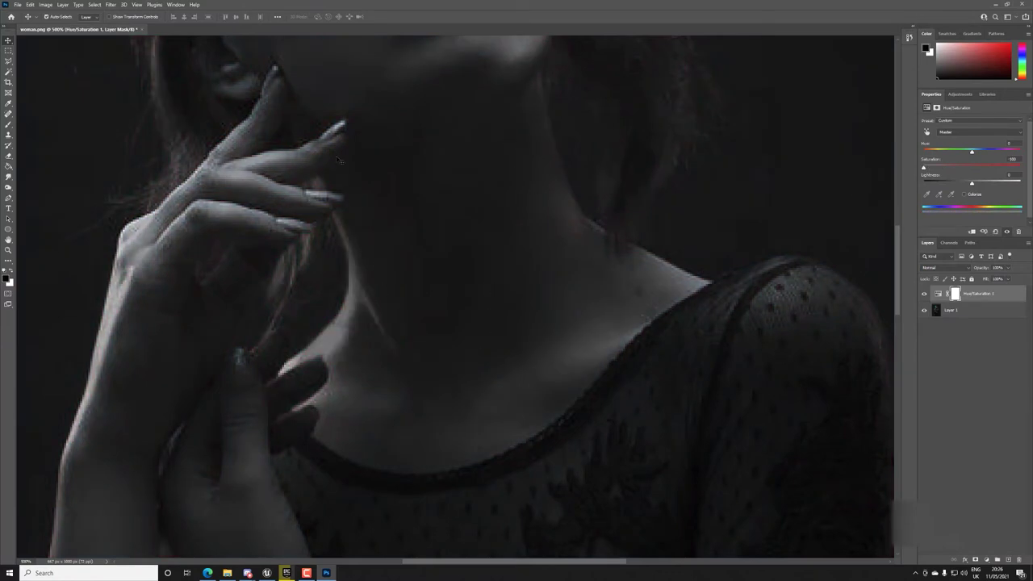
Hide the Hue/Saturation adjustment layer after viewing more of the desaturated portrait
alt+scroll(493, 255, down, 5)
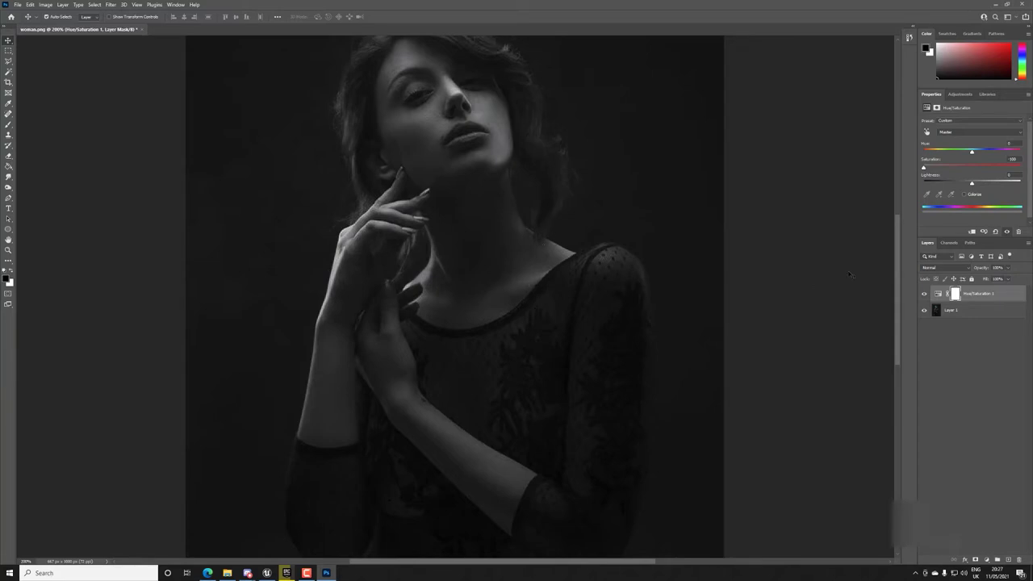
click(923, 294)
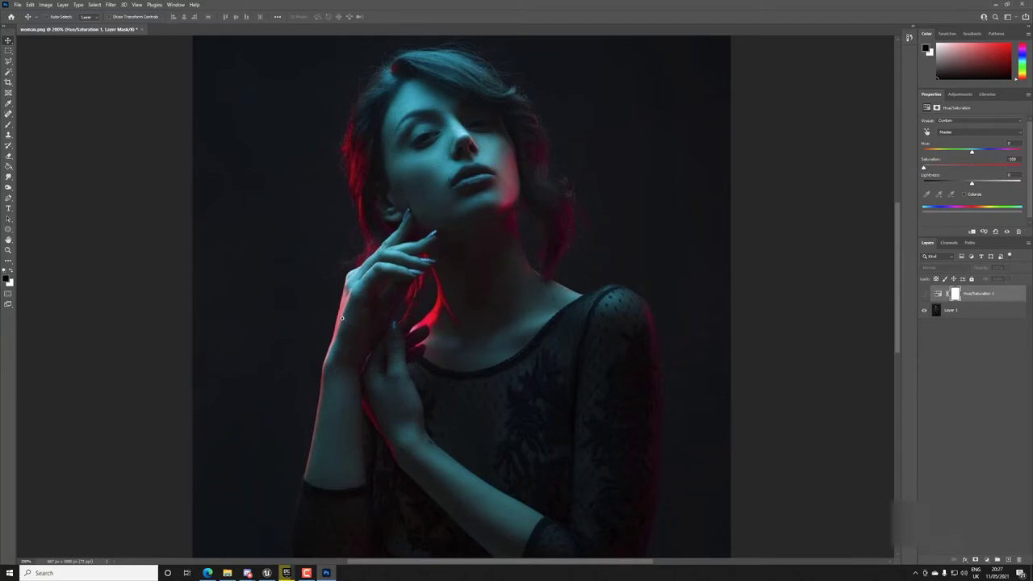
Examine the rim light along the edges of the woman's hands and forearm up close
alt+scroll(341, 318, up, 3)
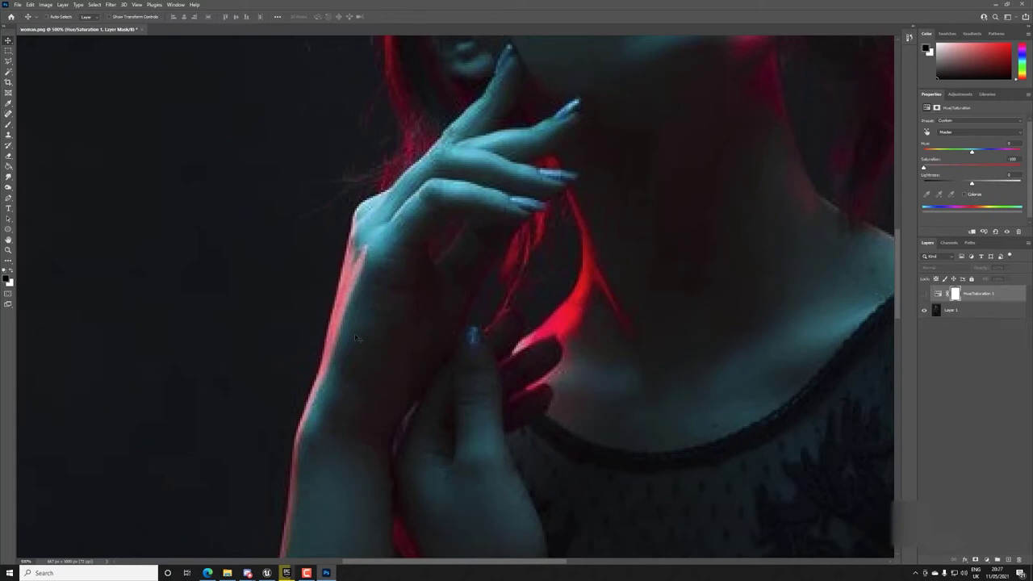
alt+scroll(349, 325, down, 5)
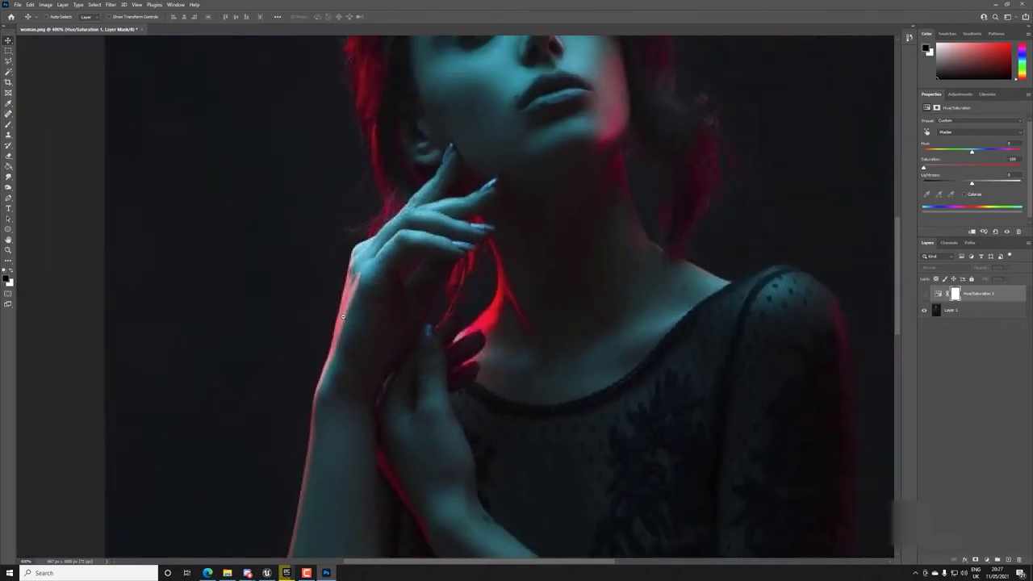
alt+scroll(343, 317, down, 1)
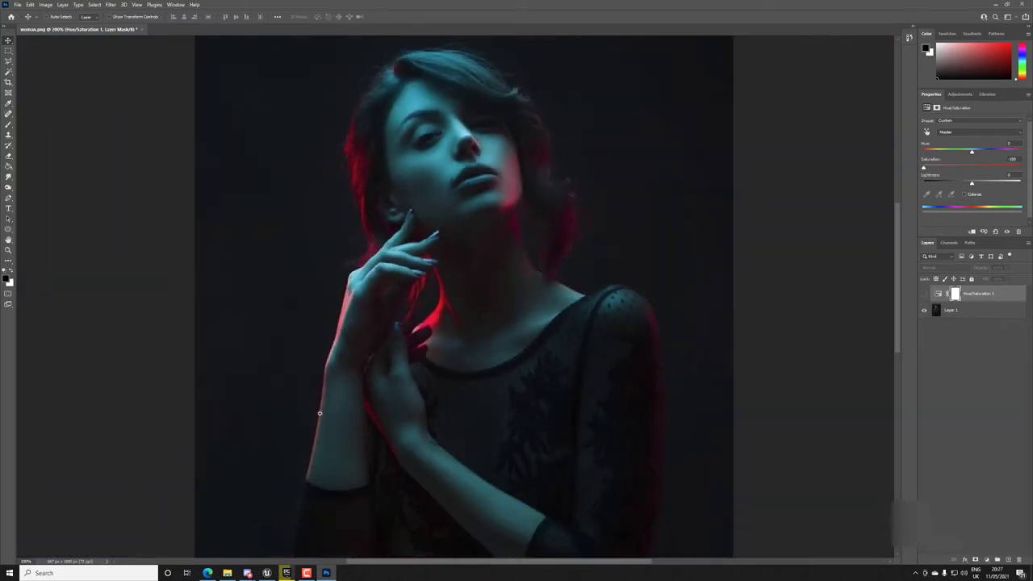
alt+scroll(319, 413, up, 4)
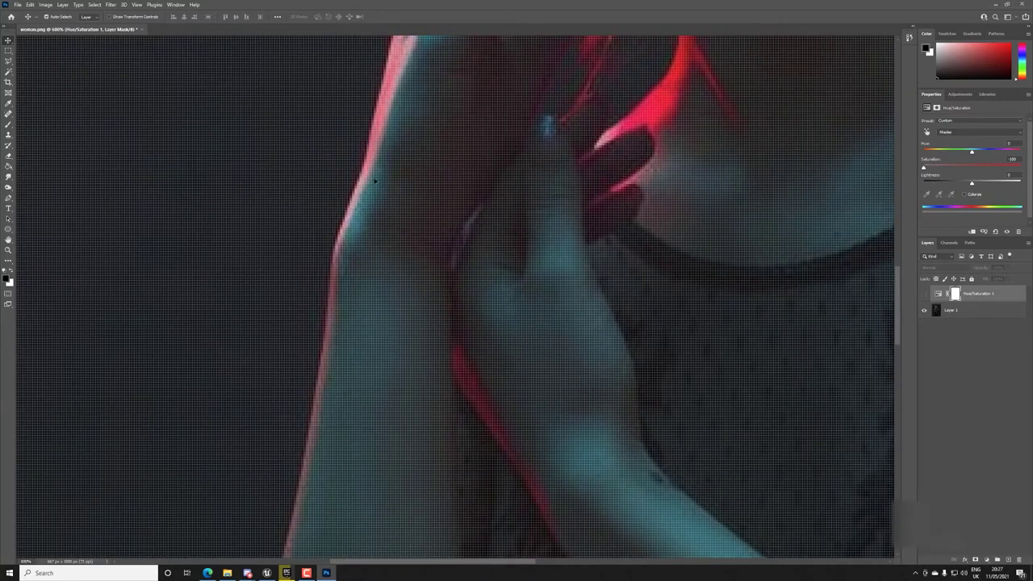
alt+scroll(353, 236, down, 3)
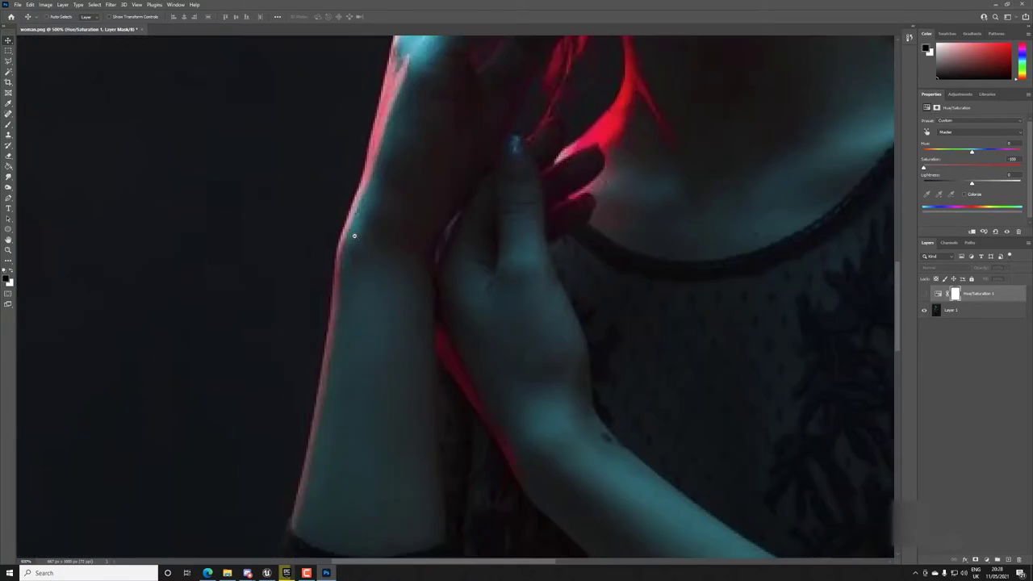
alt+scroll(430, 232, down, 1)
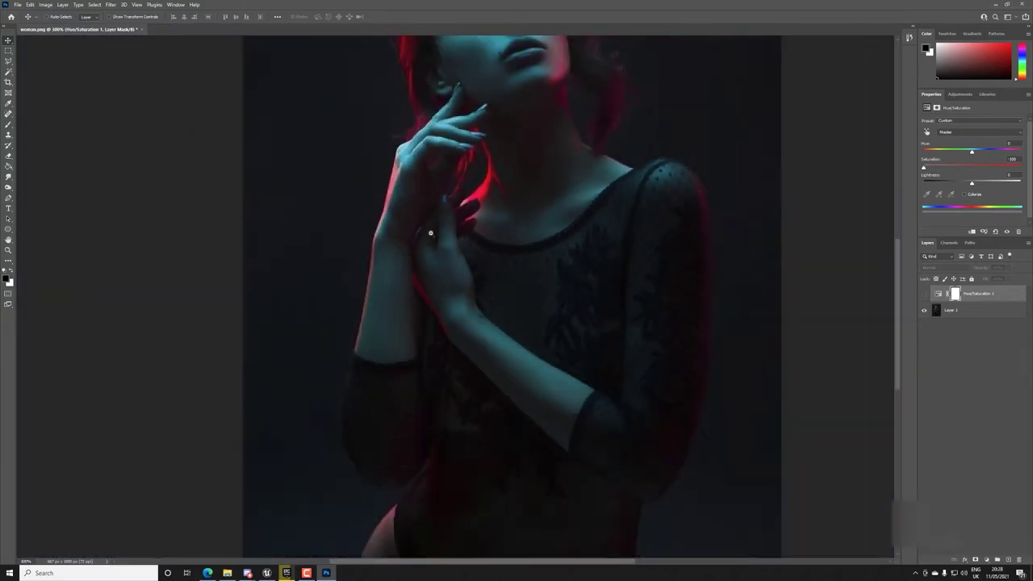
Examine the teal and red light on the woman's hands, forearms, neck and face up close
drag(477, 180, 405, 322)
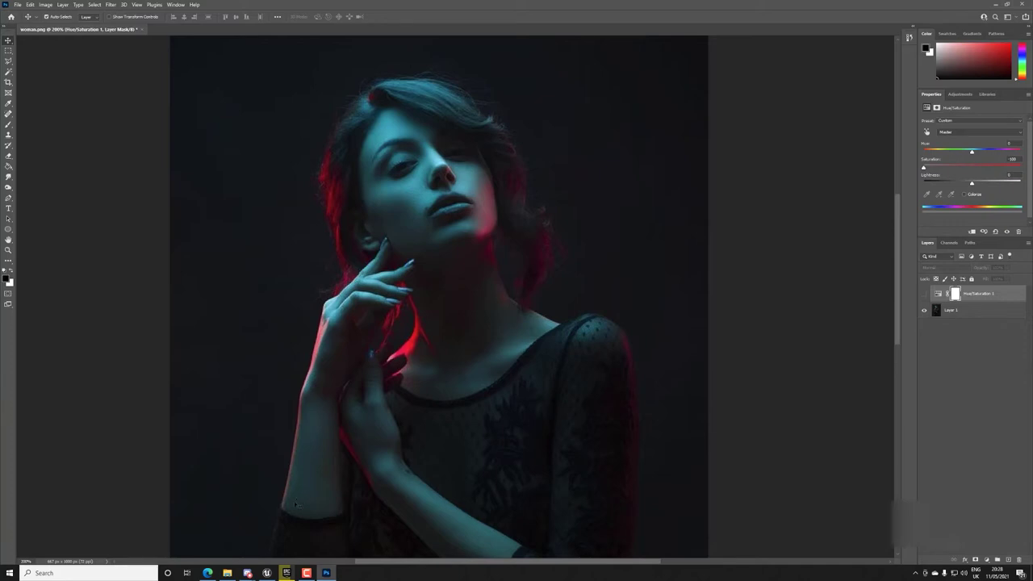
alt+scroll(316, 383, up, 2)
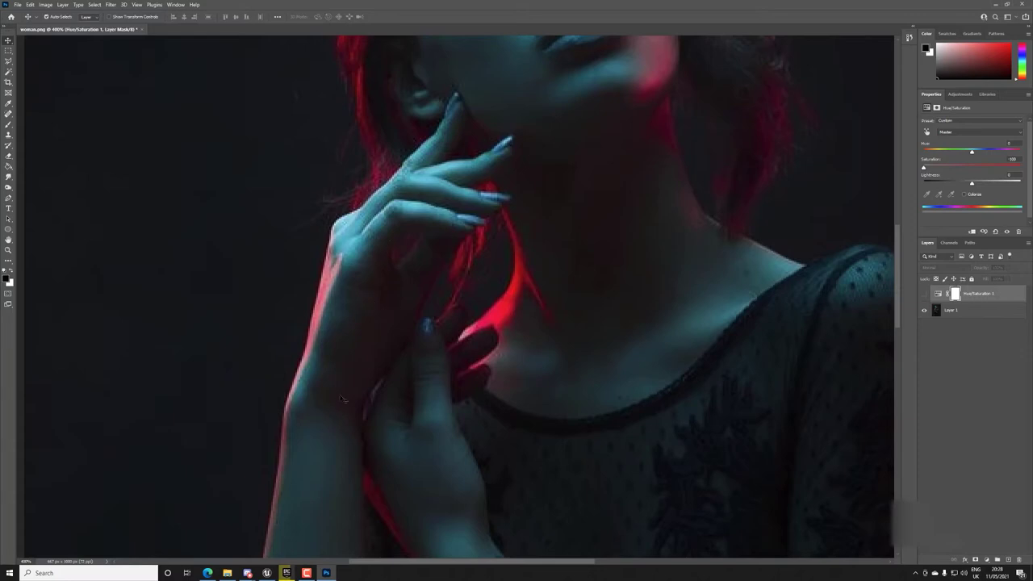
drag(363, 477, 330, 228)
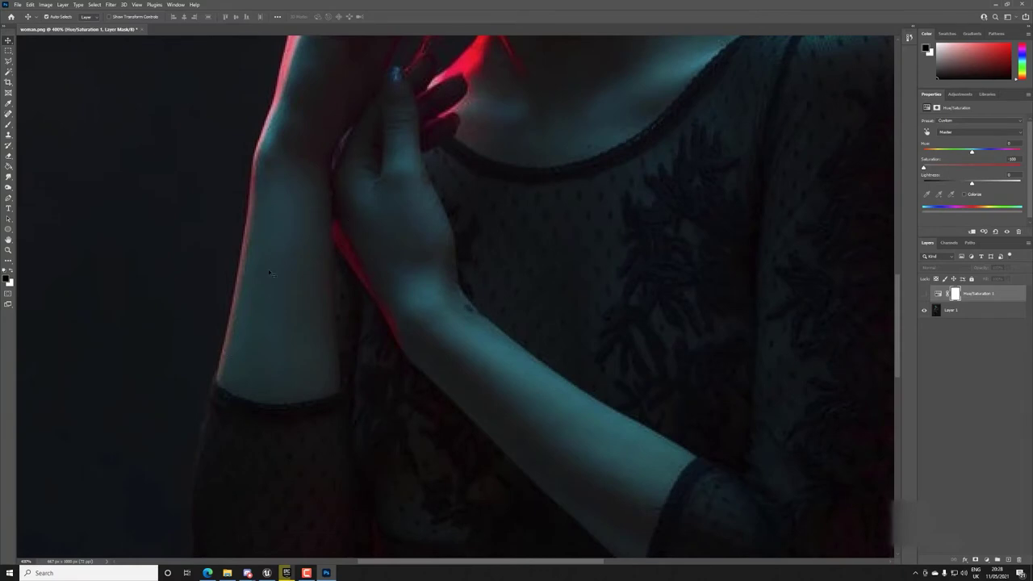
scroll(323, 256, up, 5)
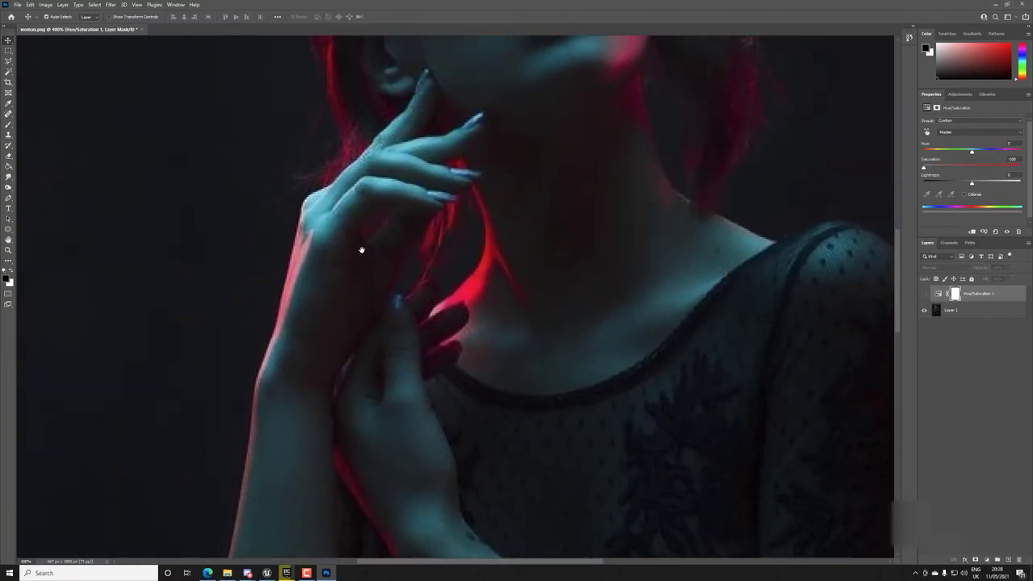
alt+scroll(361, 250, down, 3)
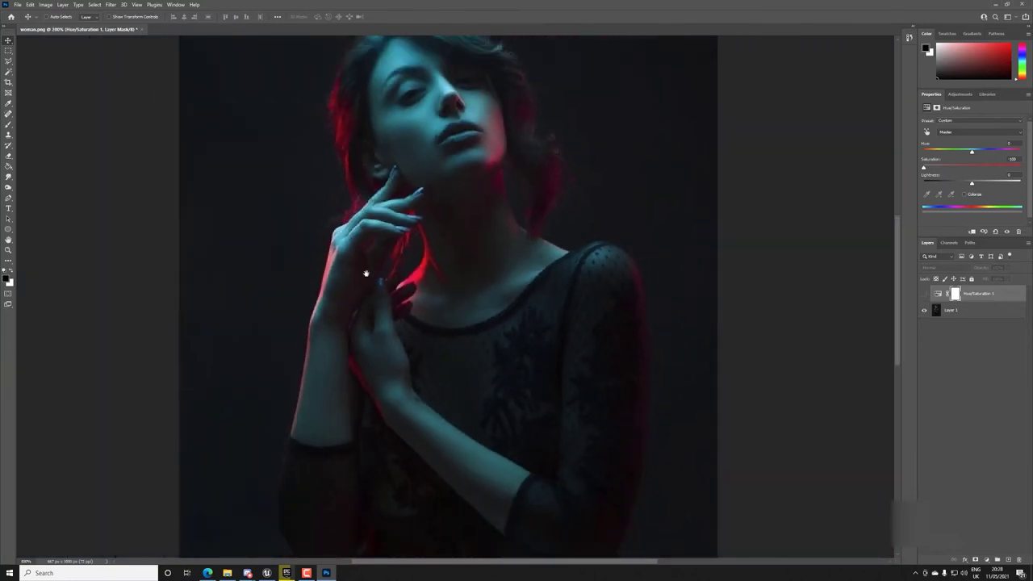
drag(399, 179, 404, 182)
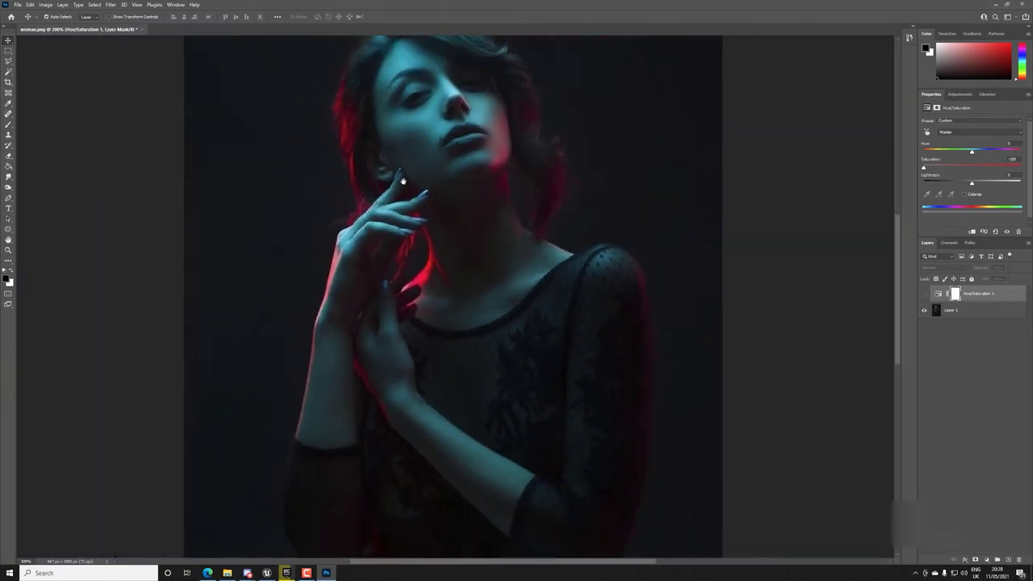
ctrl+click(392, 209)
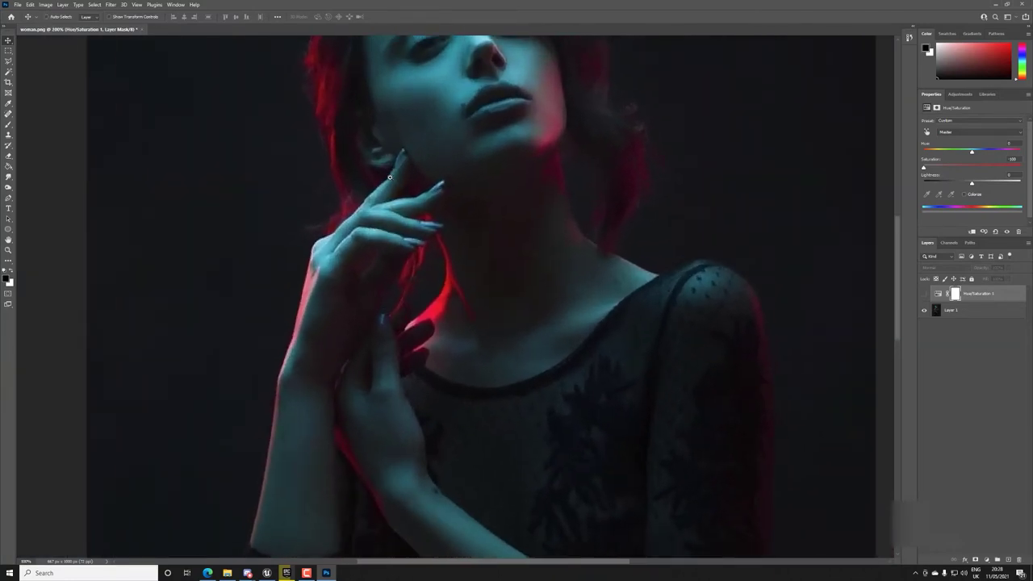
ctrl+click(394, 209)
drag(406, 138, 415, 277)
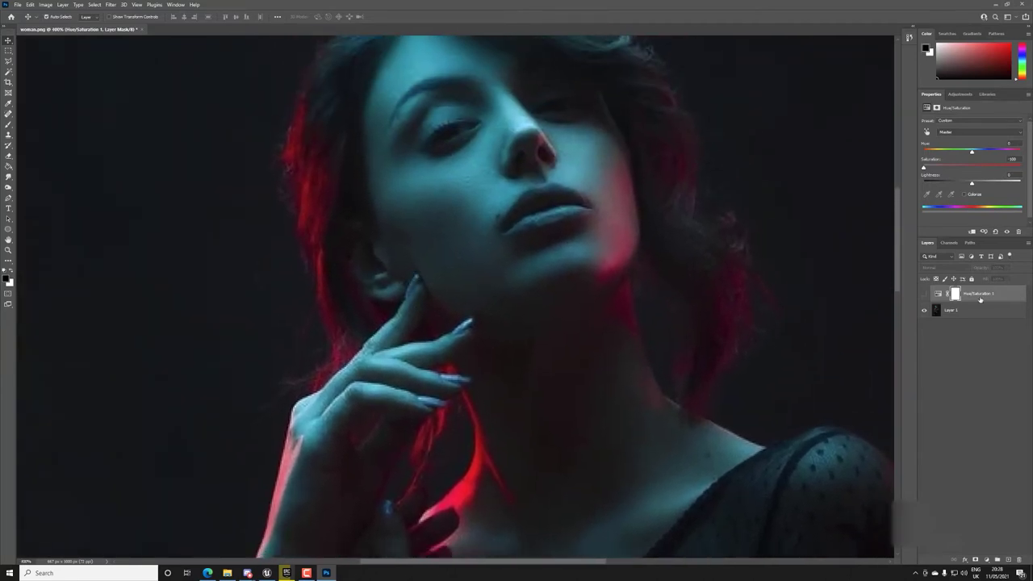
Show the Hue/Saturation adjustment layer again and reduce the brush size to 20 px
click(924, 294)
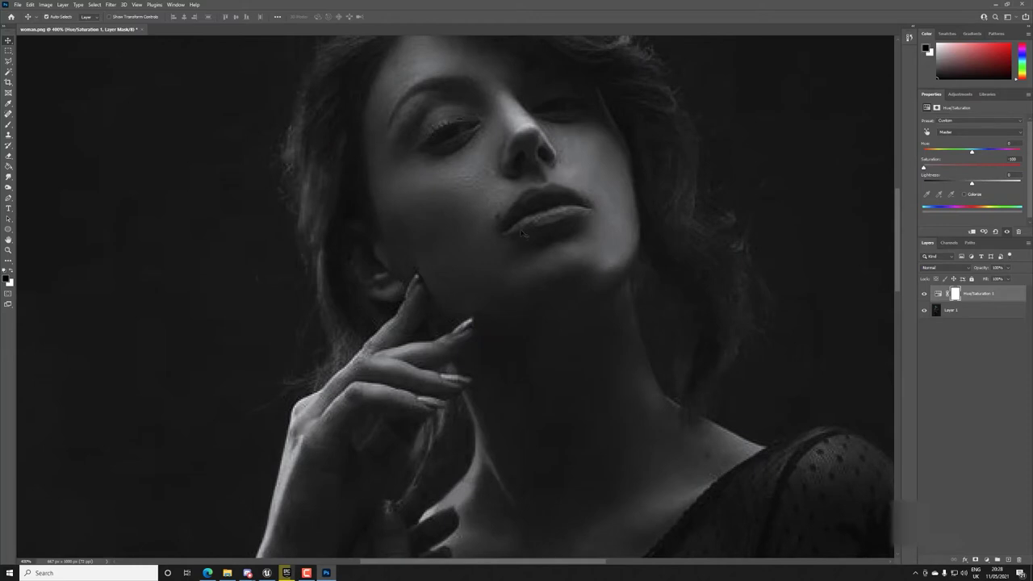
key(b)
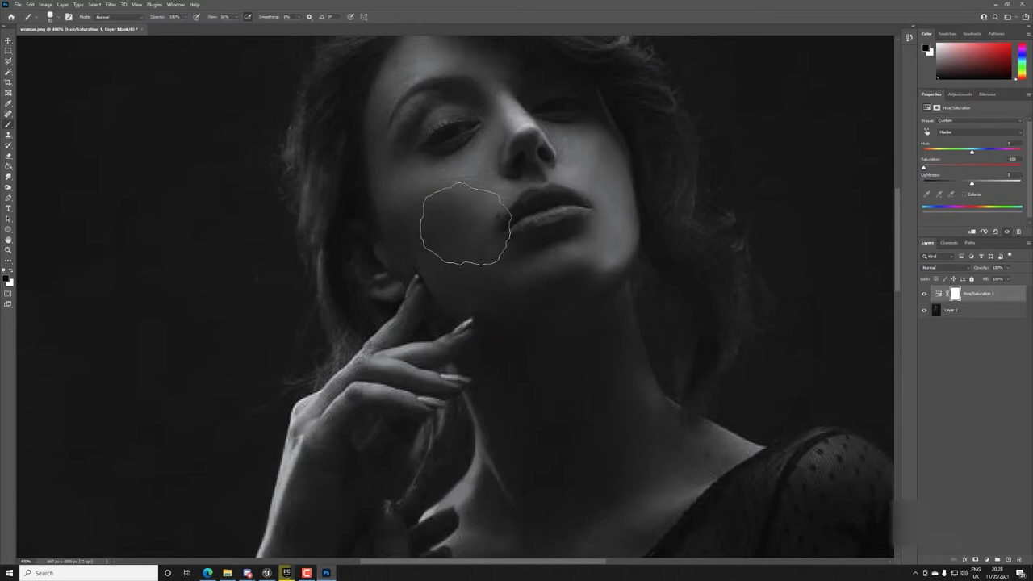
right_click(453, 246)
drag(500, 254, 489, 258)
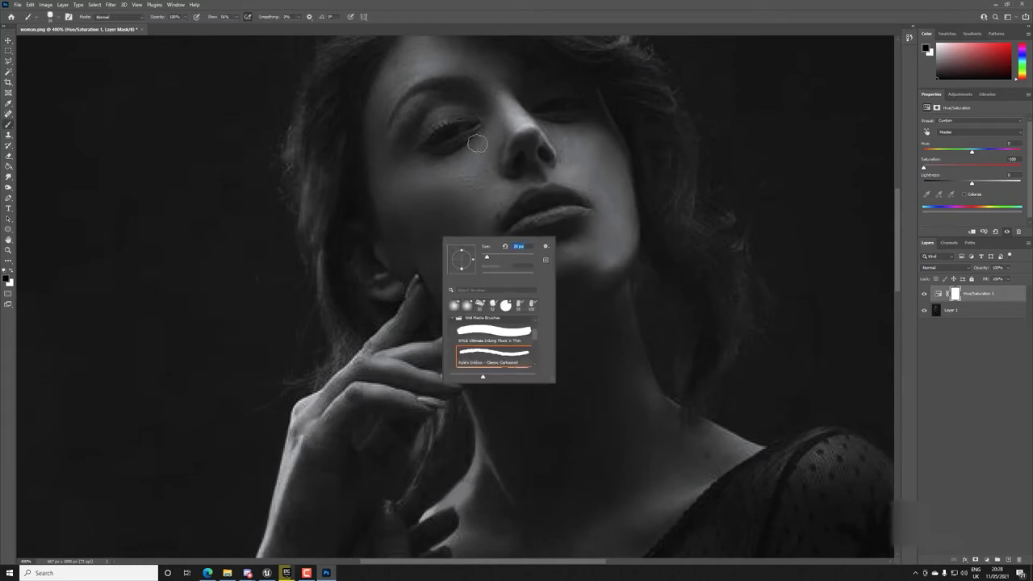
Select Layer 1 and sample the grey tone of the woman's cheek beside the nose as the foreground colour
click(569, 10)
alt+click(586, 175)
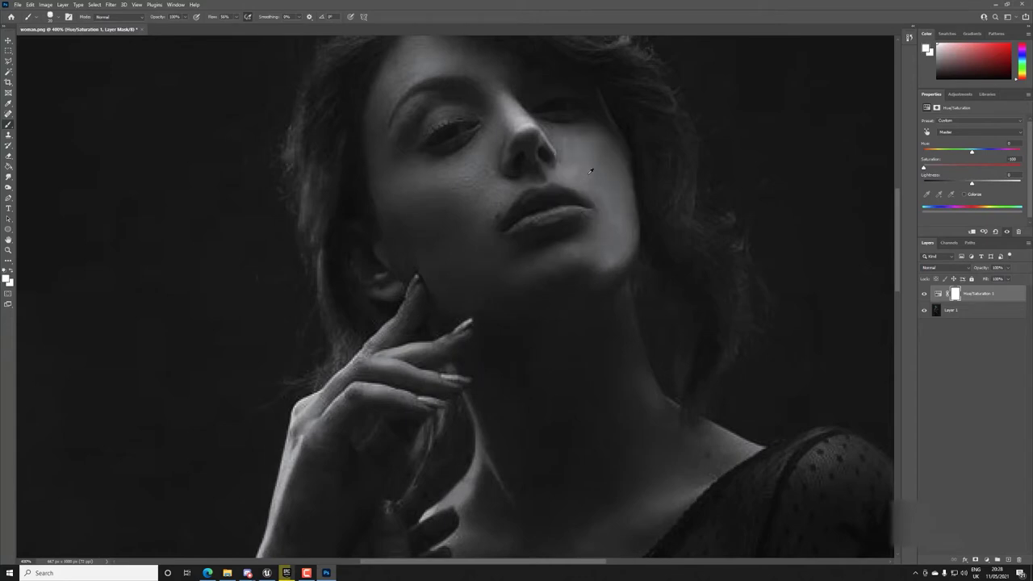
alt+click(587, 175)
click(952, 310)
alt+click(590, 165)
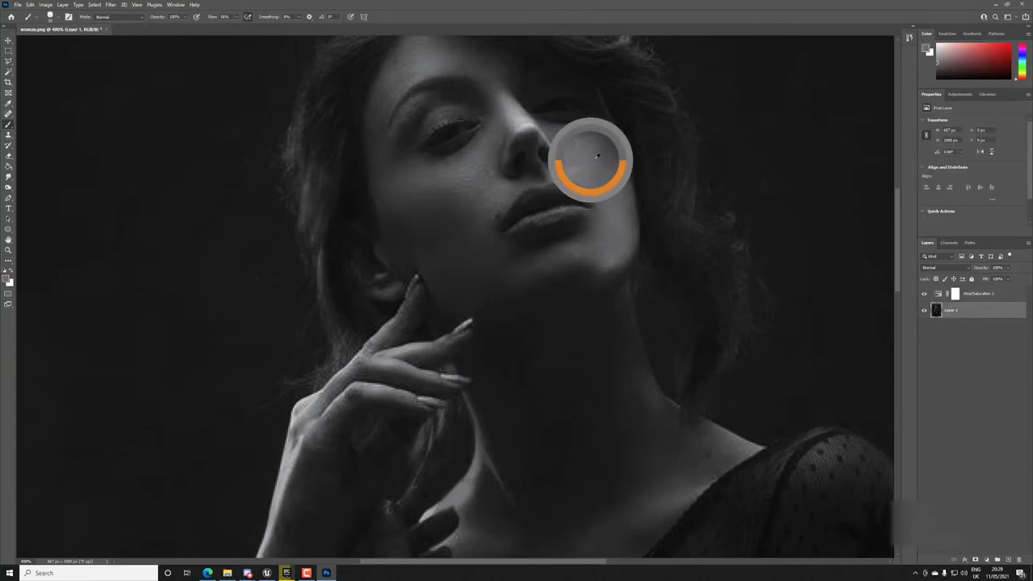
Compare the grey brightness of the hand, jaw, forehead and cheek in the foreground Color Picker without keeping a new colour
click(7, 280)
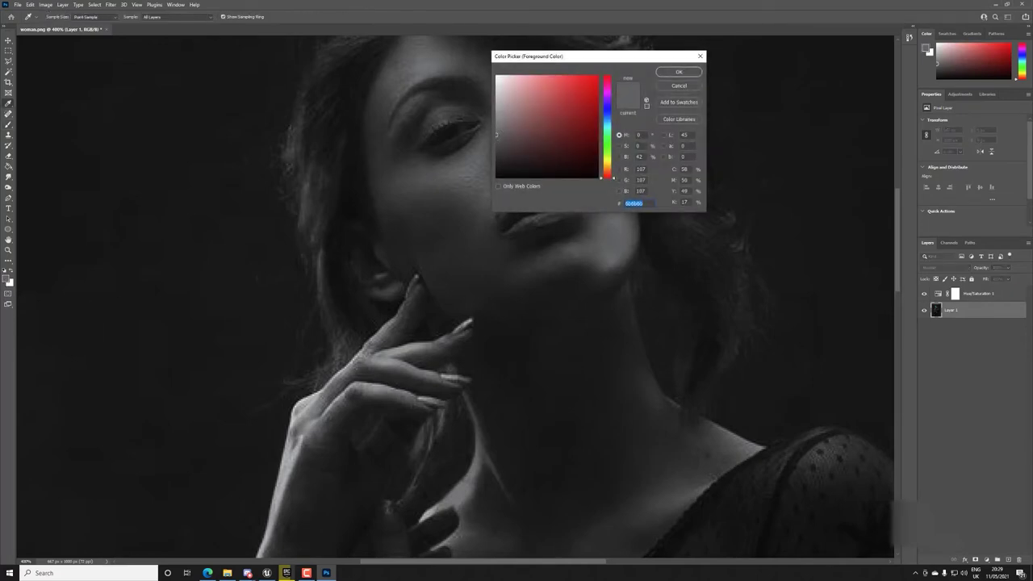
drag(405, 347, 629, 256)
click(619, 259)
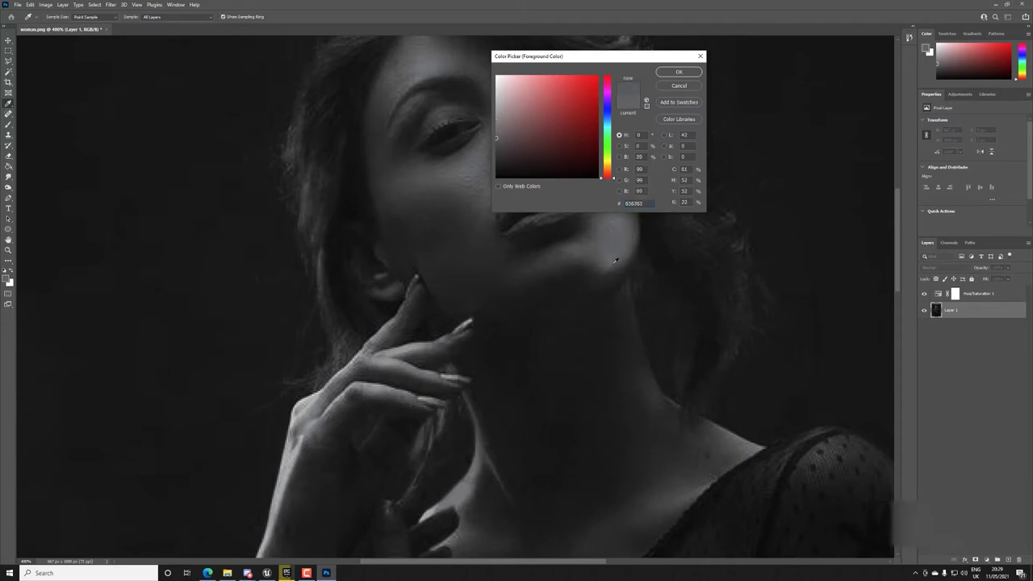
click(435, 64)
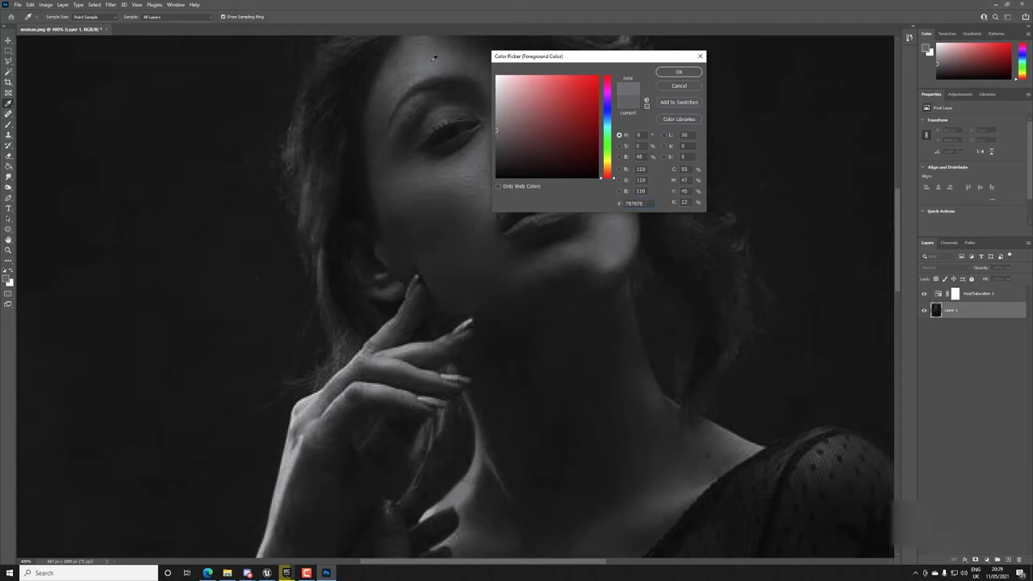
click(413, 345)
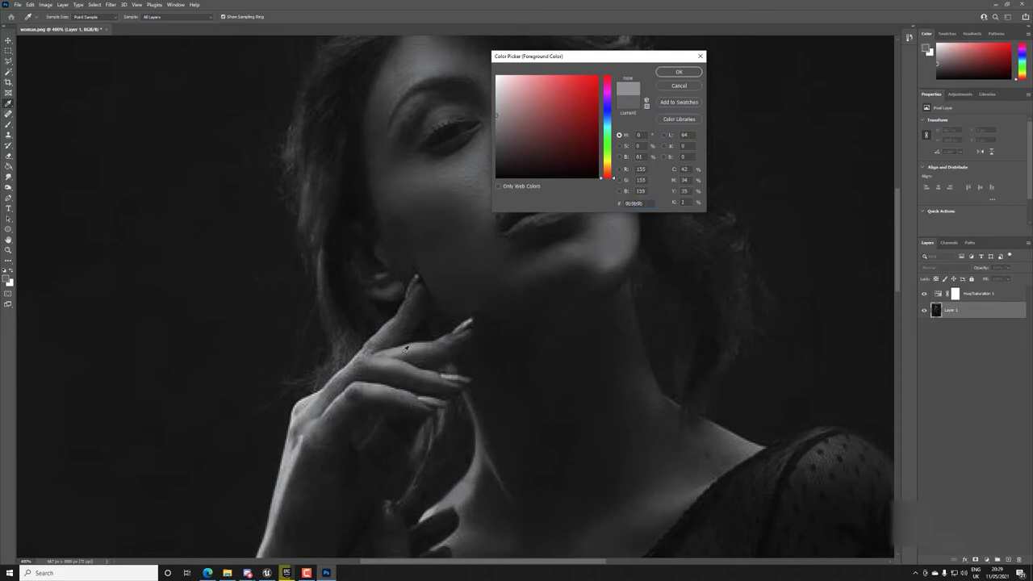
click(616, 215)
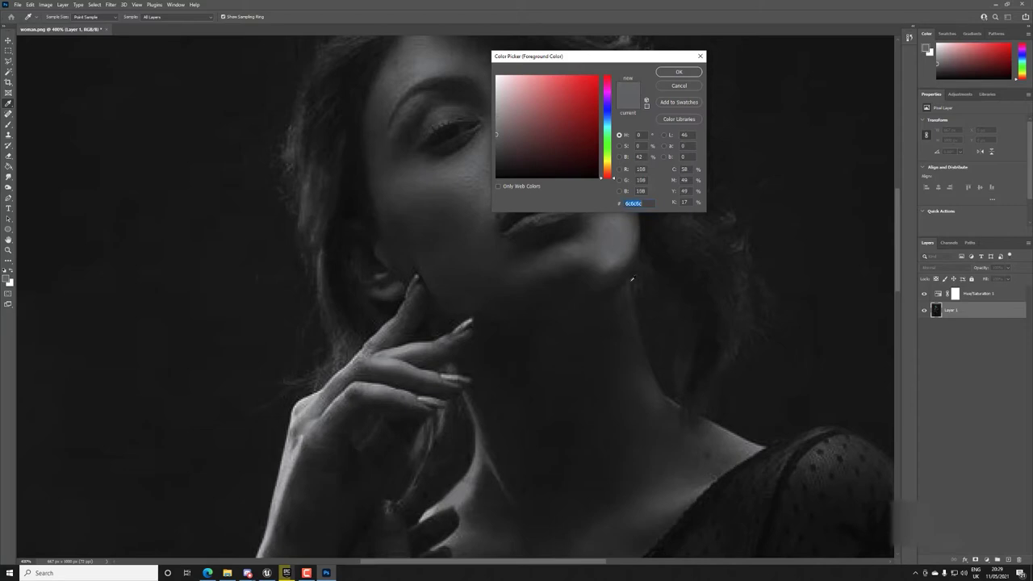
click(677, 85)
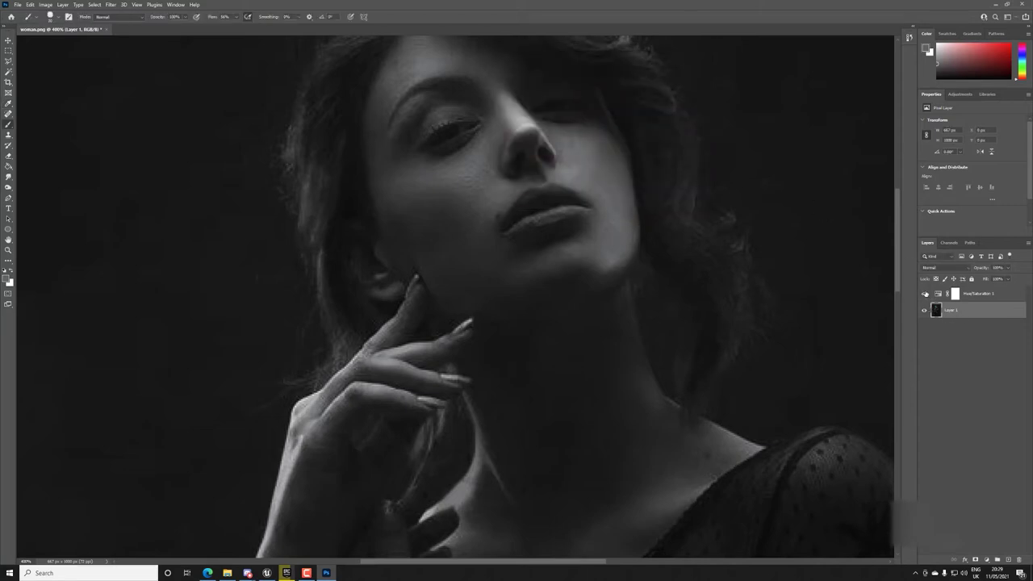
Compare the face in colour with its desaturated version by hiding and reshowing the Hue/Saturation layer
click(925, 293)
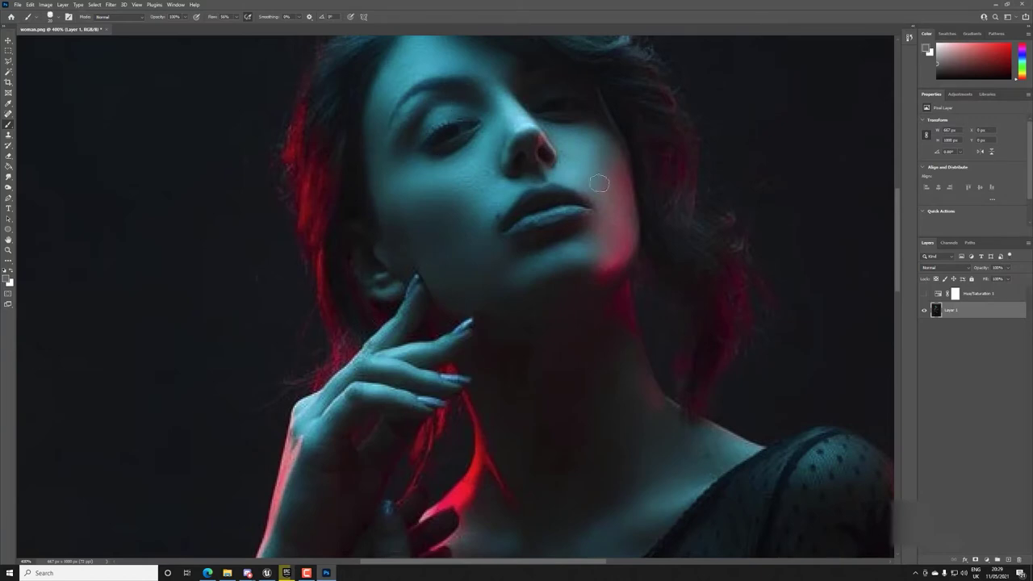
drag(491, 171, 531, 238)
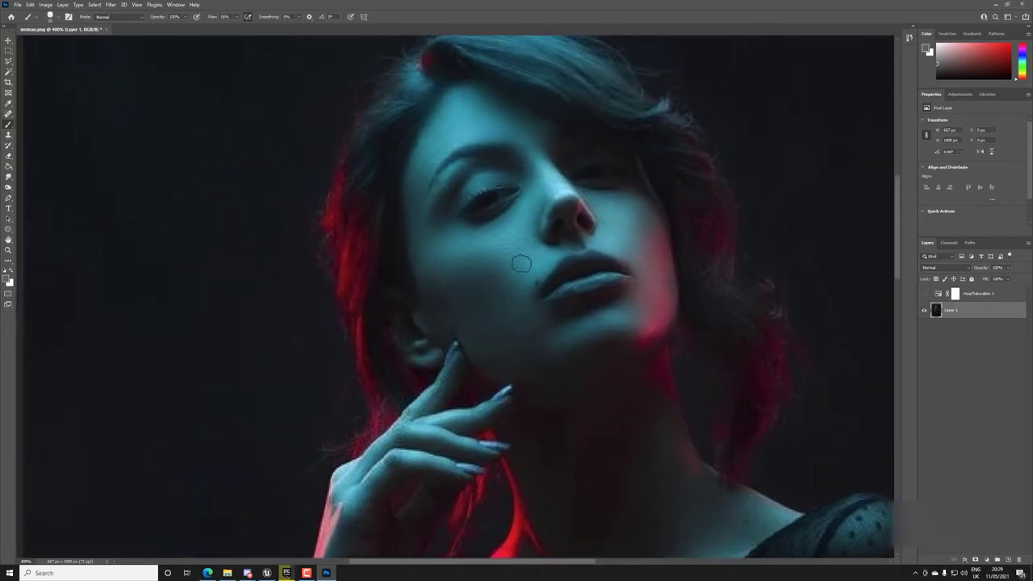
click(925, 293)
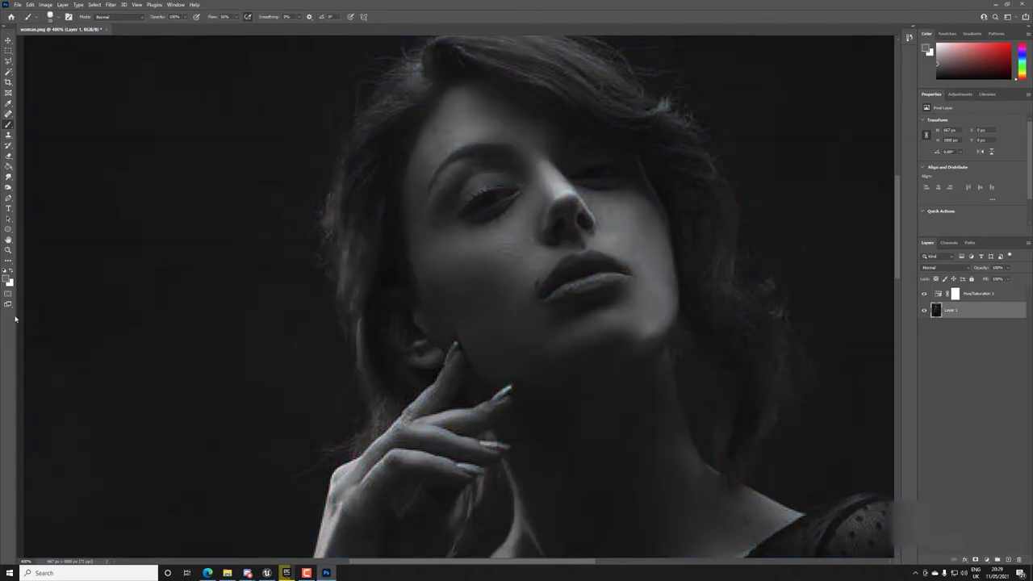
Read the grey values of the forehead and the shadow under the chin in the Color Picker, closing it with the Brush active
click(7, 279)
click(466, 125)
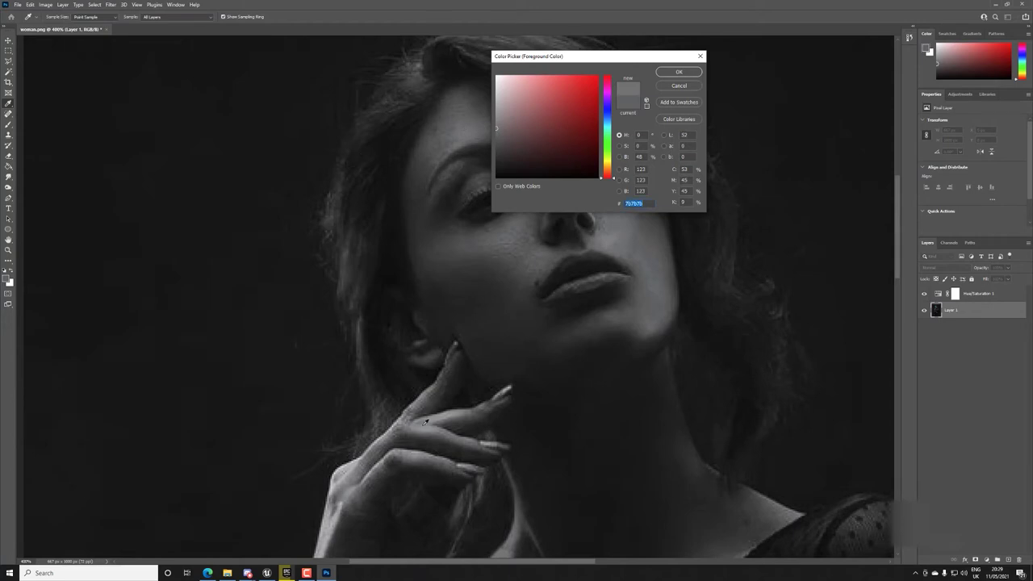
click(571, 387)
click(679, 71)
key(b)
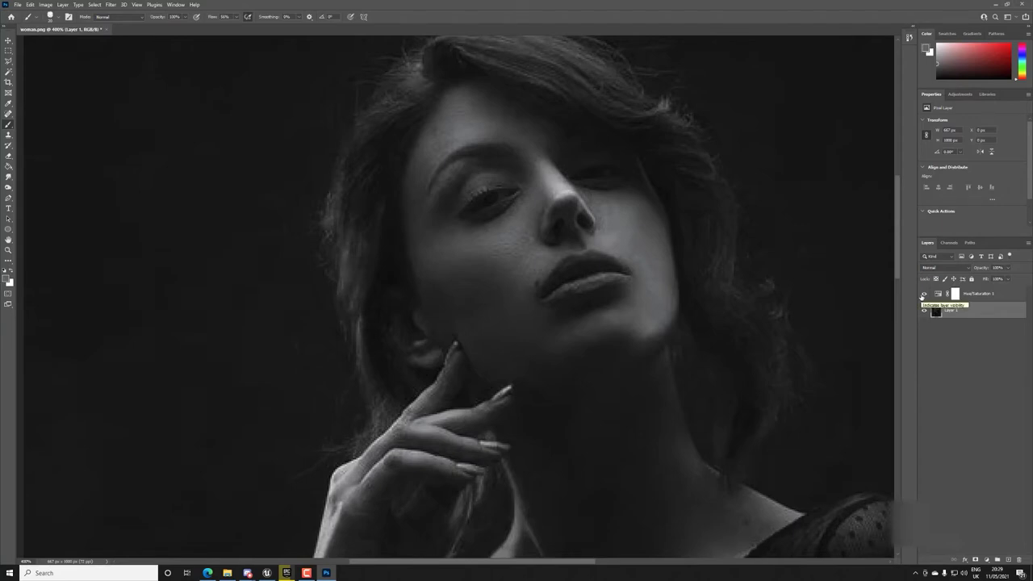
Toggle the desaturation repeatedly to compare the brightness of the teal-lit forehead and face in grey and in colour
click(924, 295)
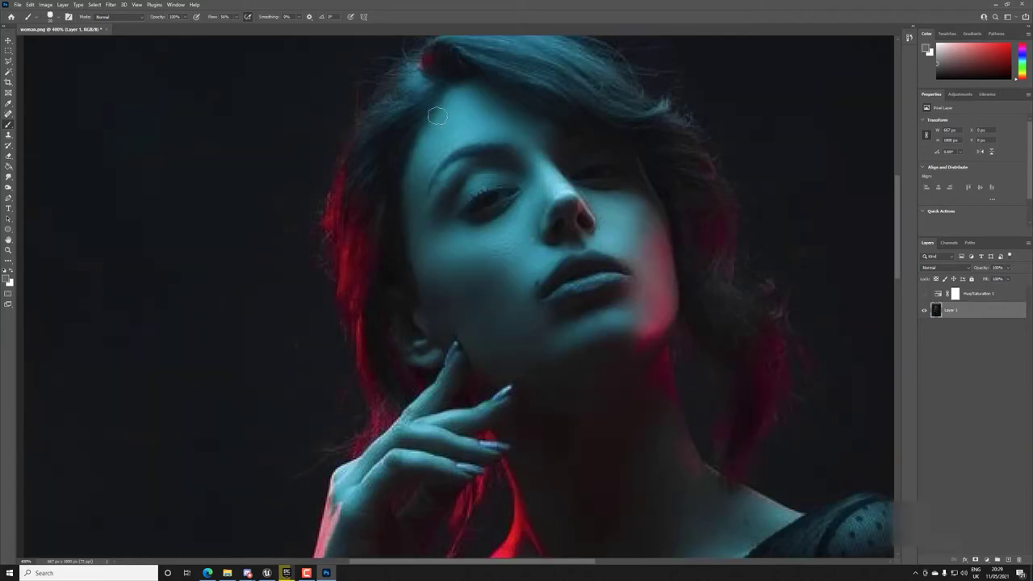
key(ctrl+z)
key(ctrl+shift+z)
key(ctrl+z)
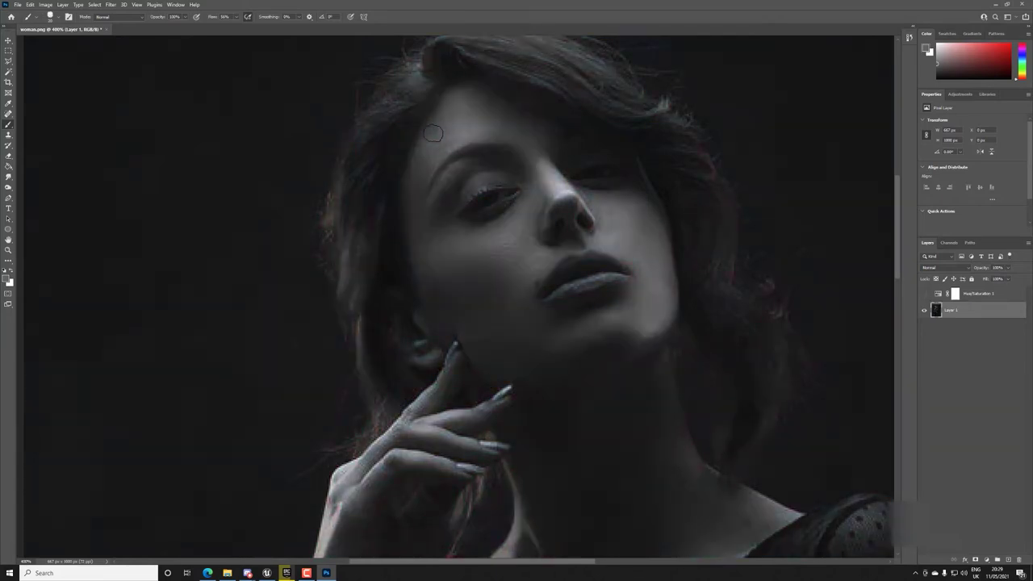
key(ctrl+comma)
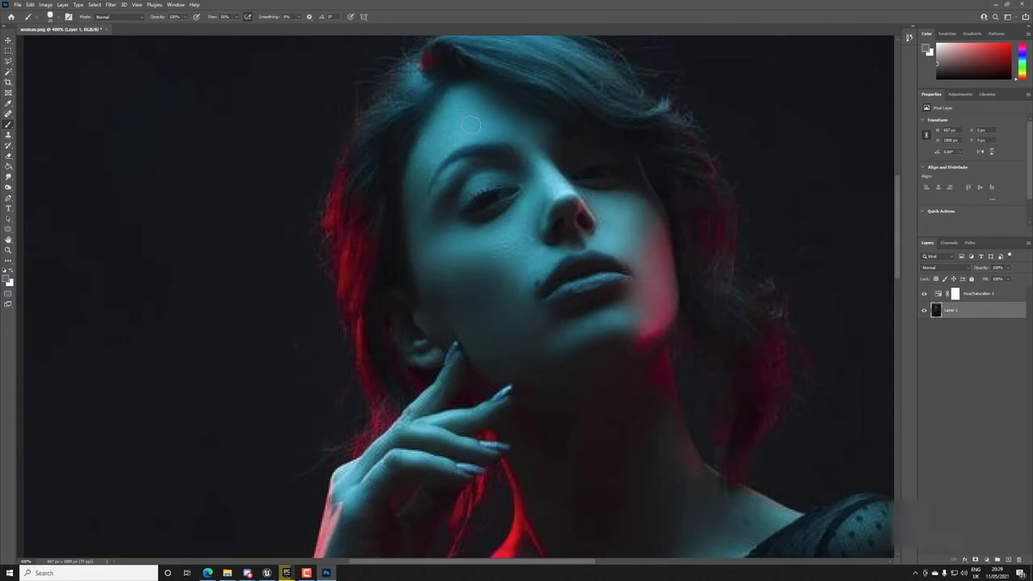
Examine the coloured portrait's face, fingers, shoulder, hair and dark background at different magnifications
alt+scroll(470, 143, up, 1)
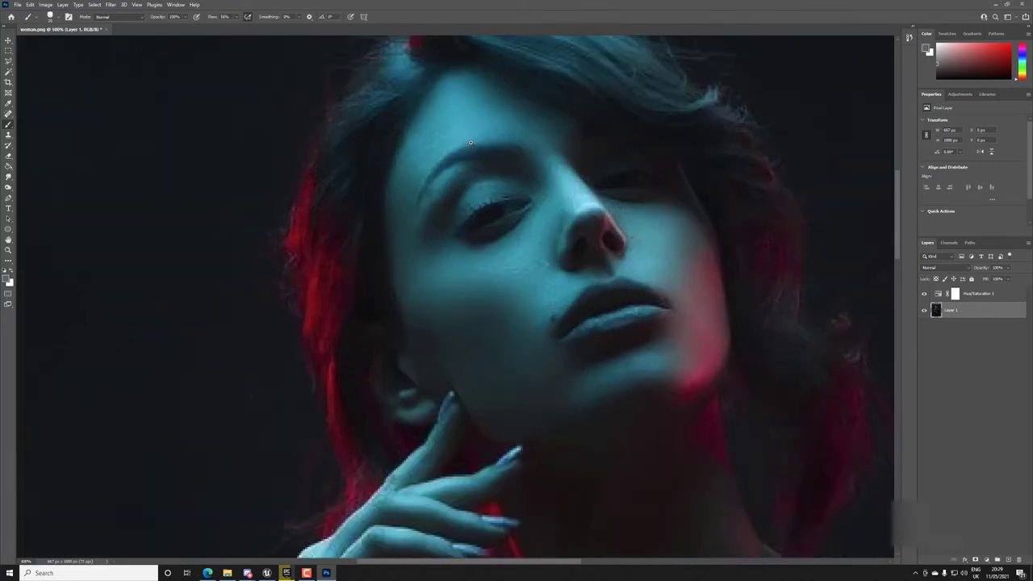
alt+scroll(470, 143, down, 3)
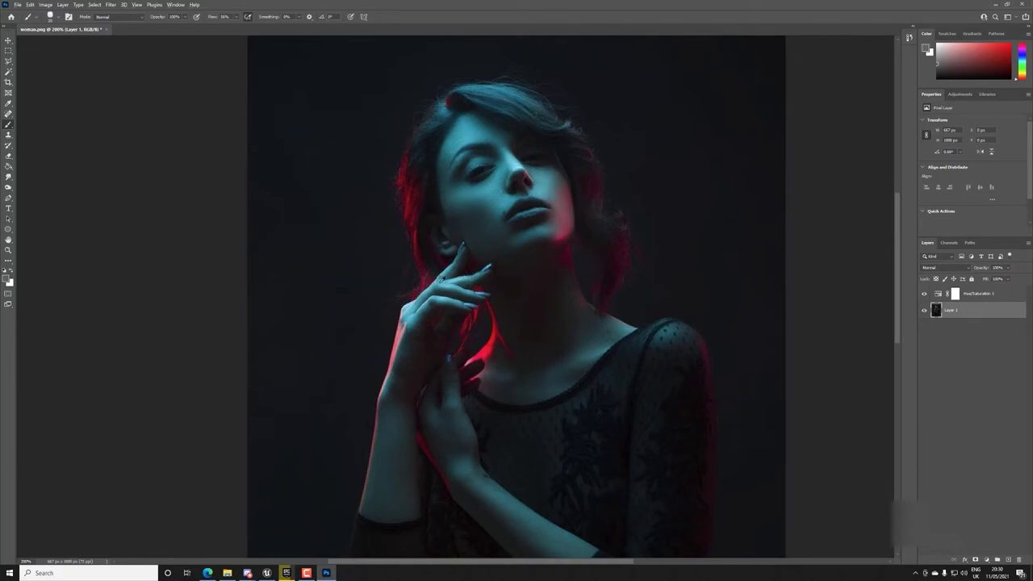
alt+scroll(474, 303, up, 3)
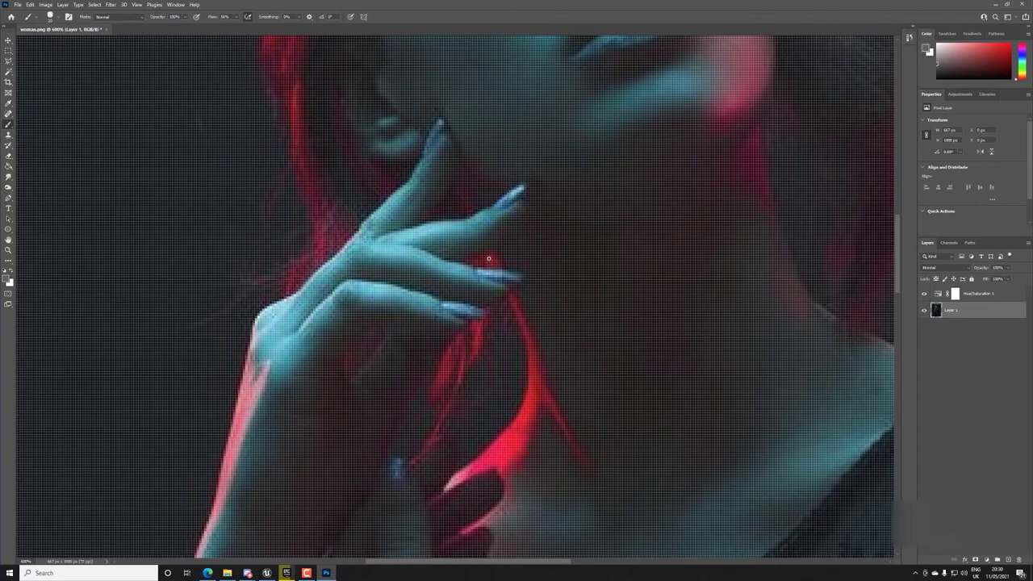
alt+scroll(487, 260, down, 2)
alt+scroll(485, 287, down, 3)
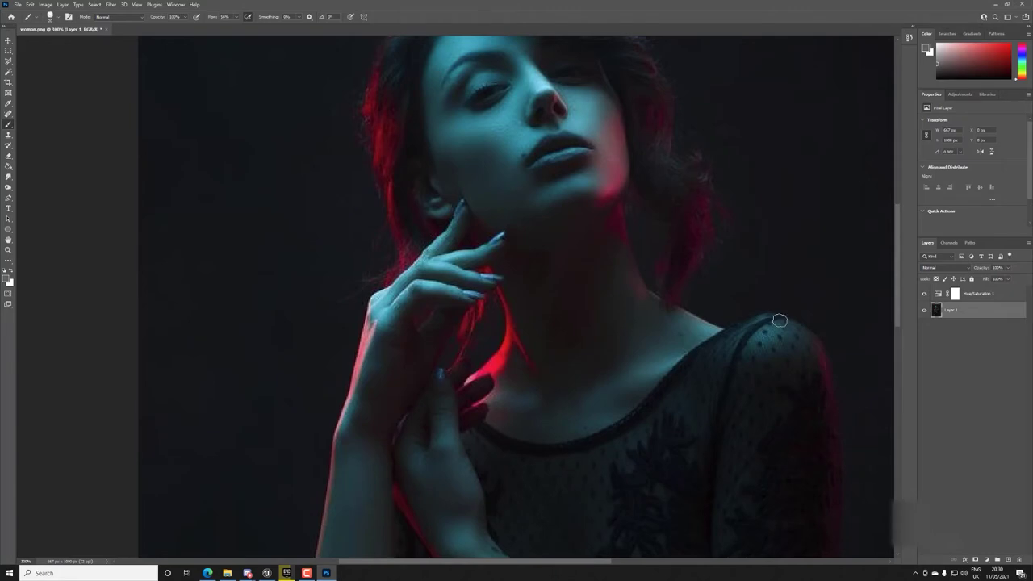
drag(692, 193, 687, 215)
scroll(683, 362, up, 2)
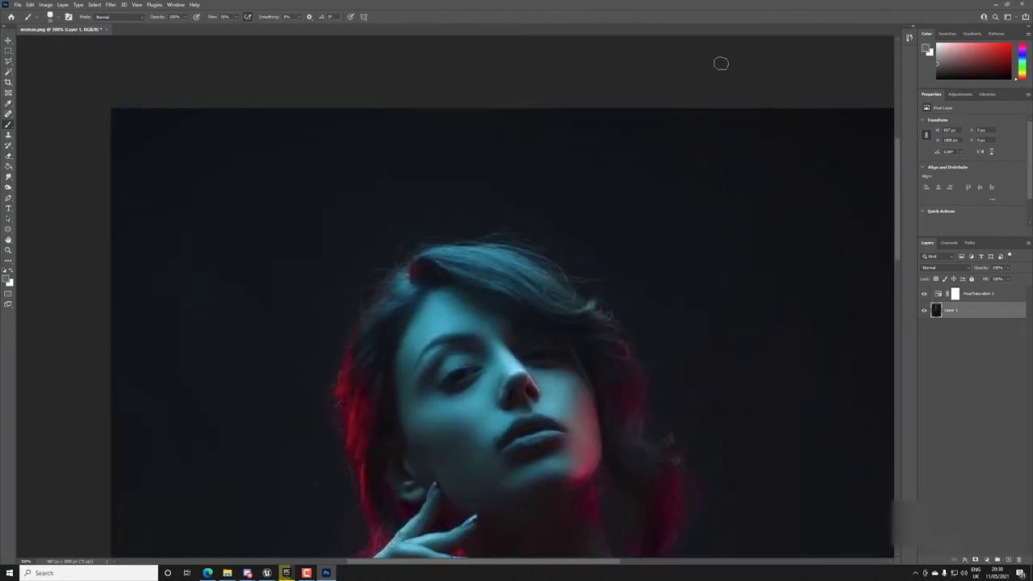
drag(525, 386, 479, 152)
drag(478, 201, 552, 367)
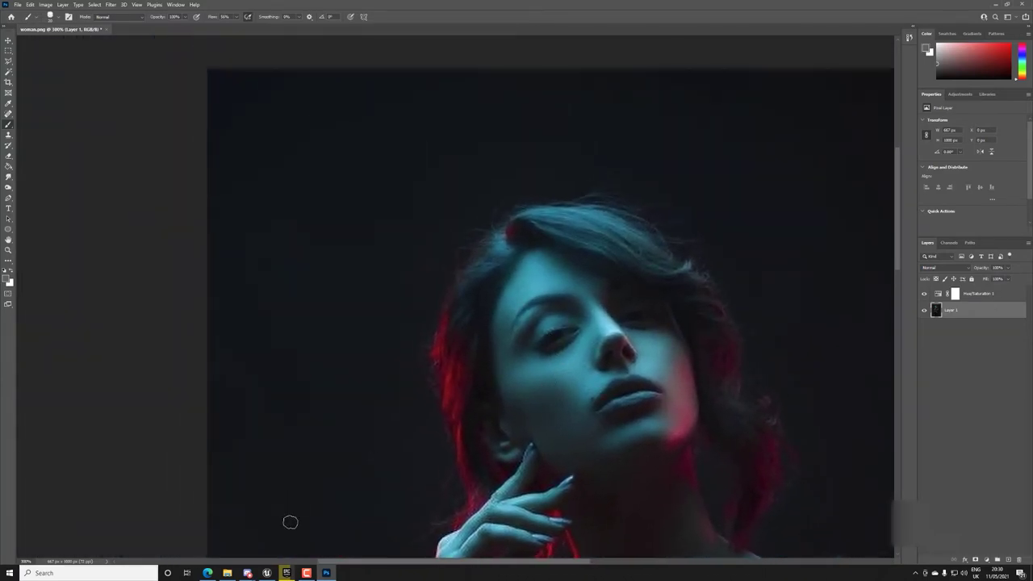
Switch briefly to the Unreal Editor spot light scene and return to Photoshop to view the portrait's head and arms
click(267, 573)
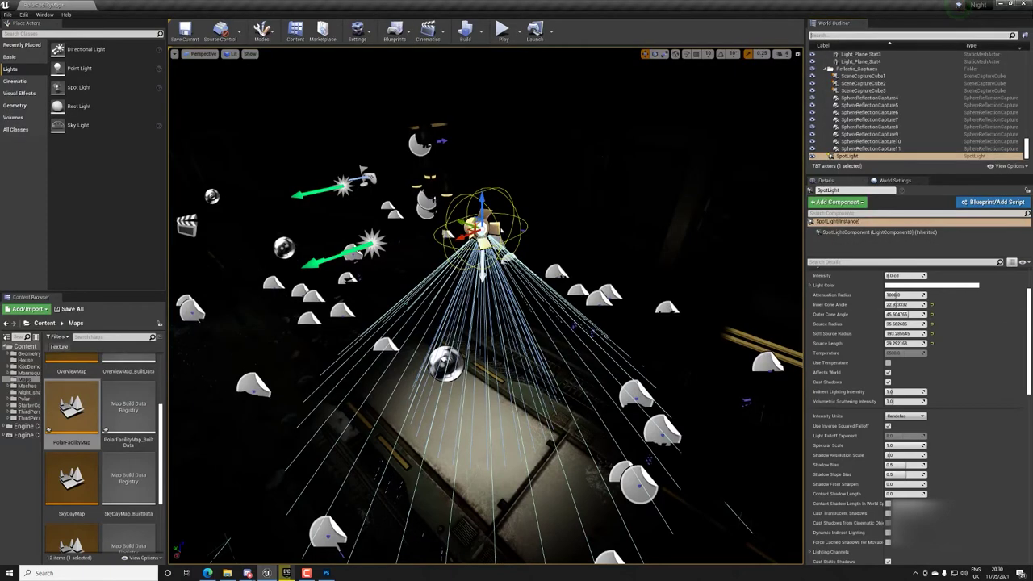
click(325, 572)
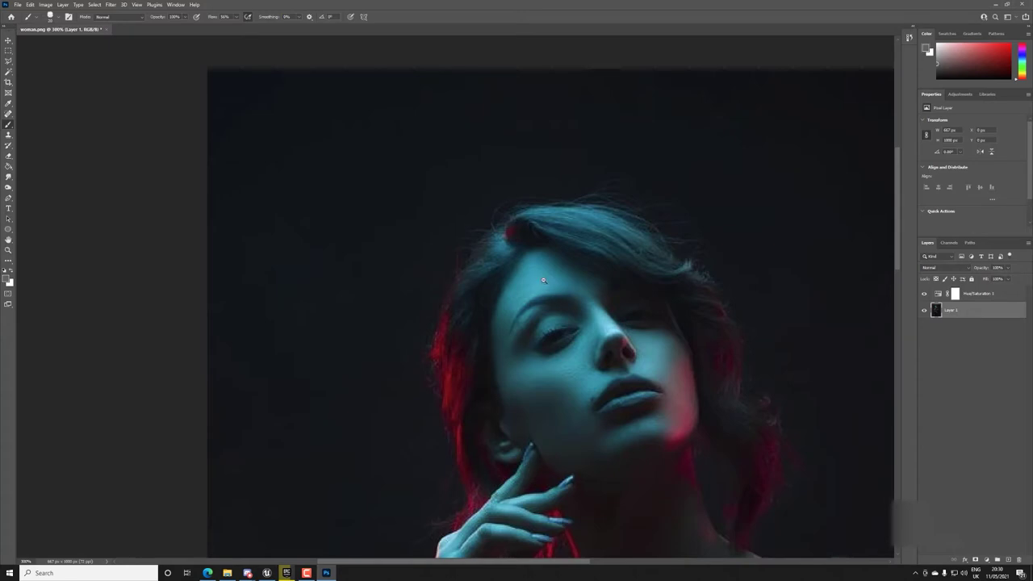
alt+scroll(543, 280, down, 1)
mouse_move(563, 364)
mouse_down()
mouse_move(543, 175)
mouse_move(524, 189)
mouse_up()
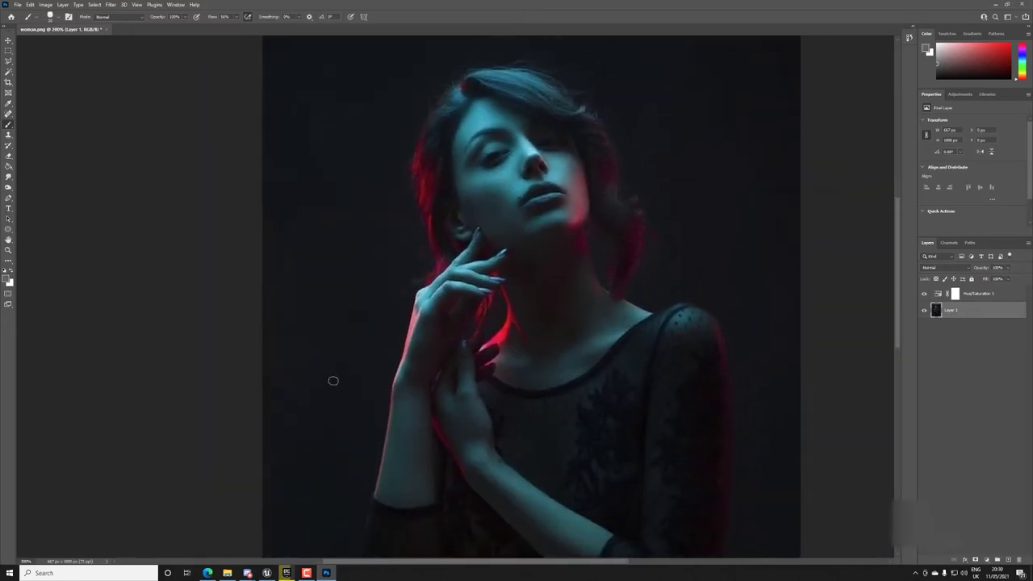
Switch to Discord to view the shared Unreal scene of the lit character, and return to the Unreal Editor
mouse_move(247, 572)
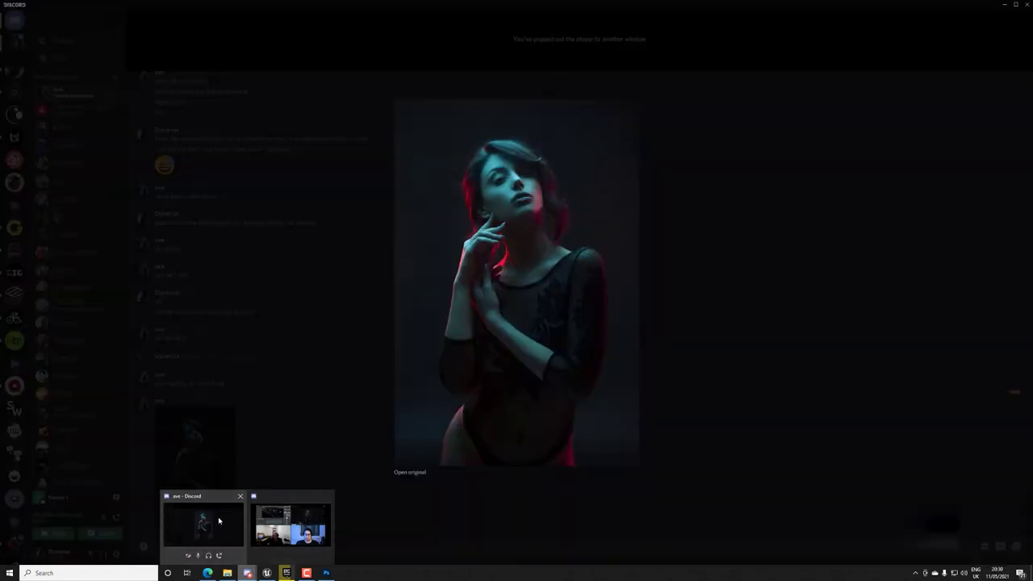
click(219, 521)
click(248, 572)
click(301, 525)
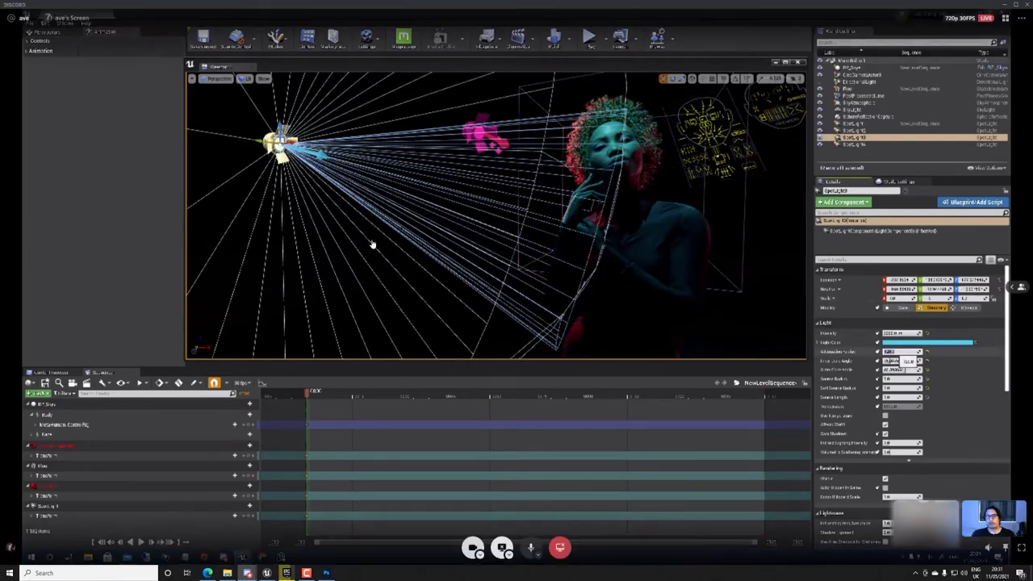
click(286, 573)
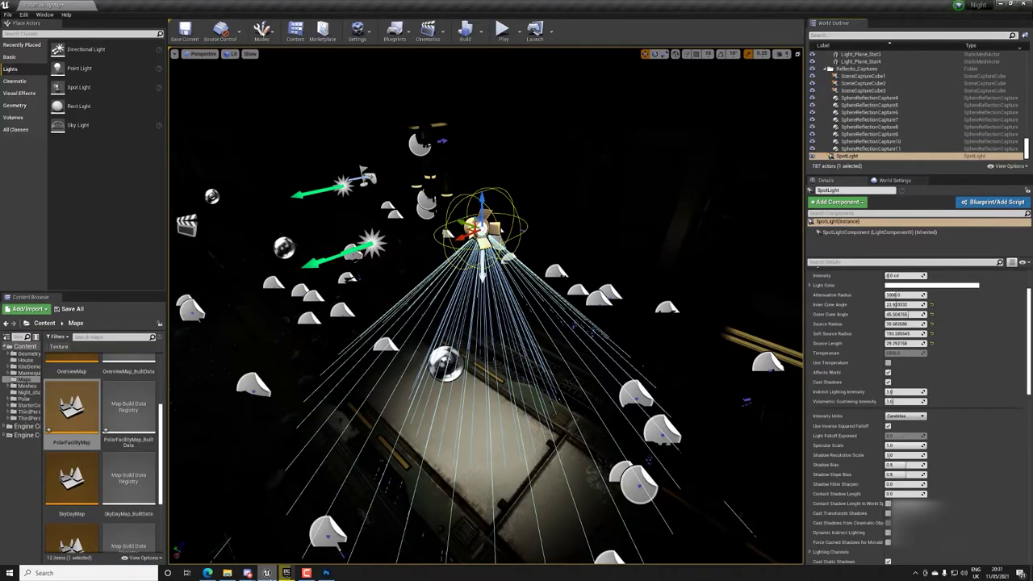
Switch back to the coloured portrait in Photoshop and set the Hue/Saturation adjustment's saturation to -100
click(248, 573)
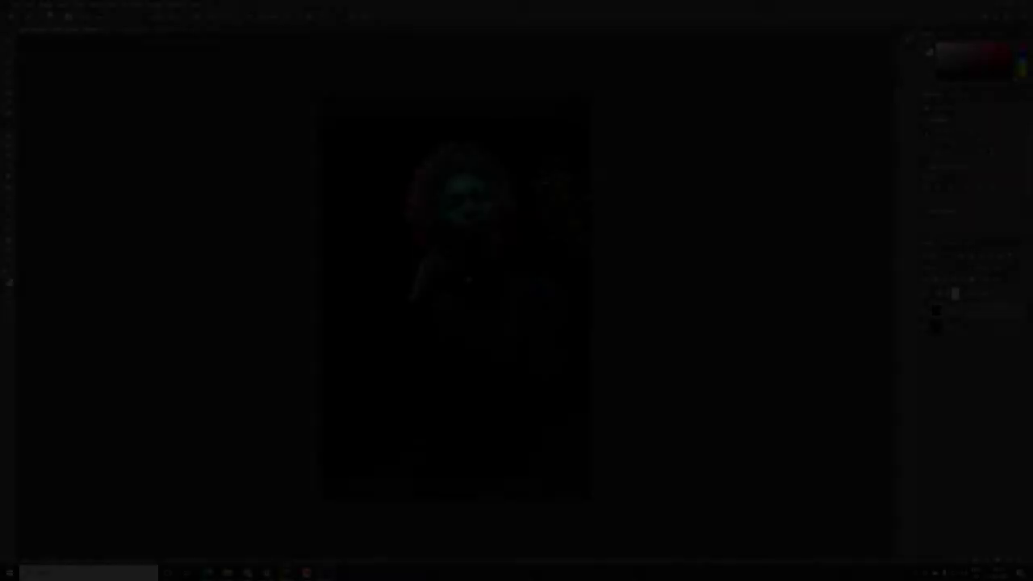
alt+scroll(479, 224, up, 1)
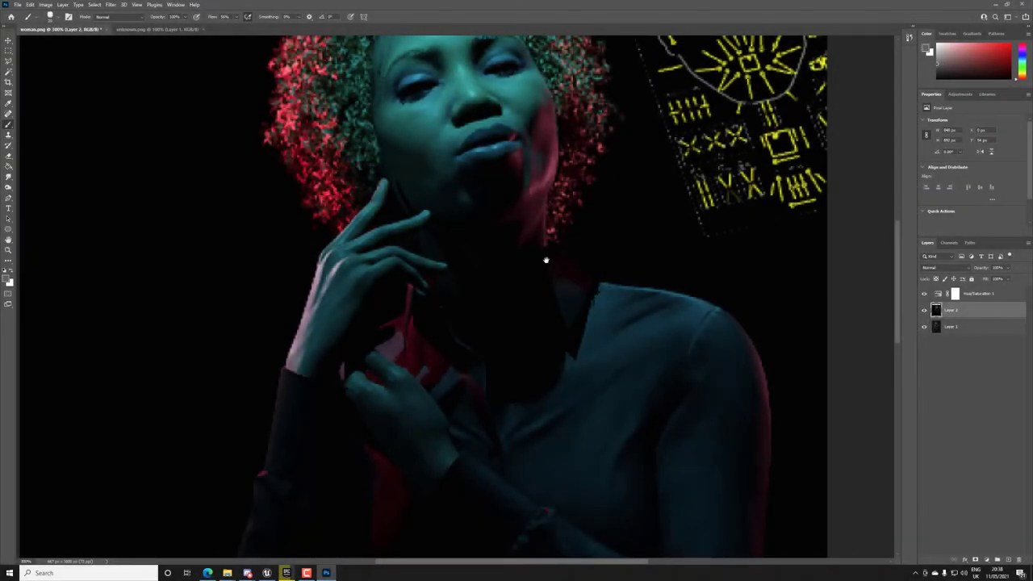
key(ctrl+minus)
key(ctrl+minus)
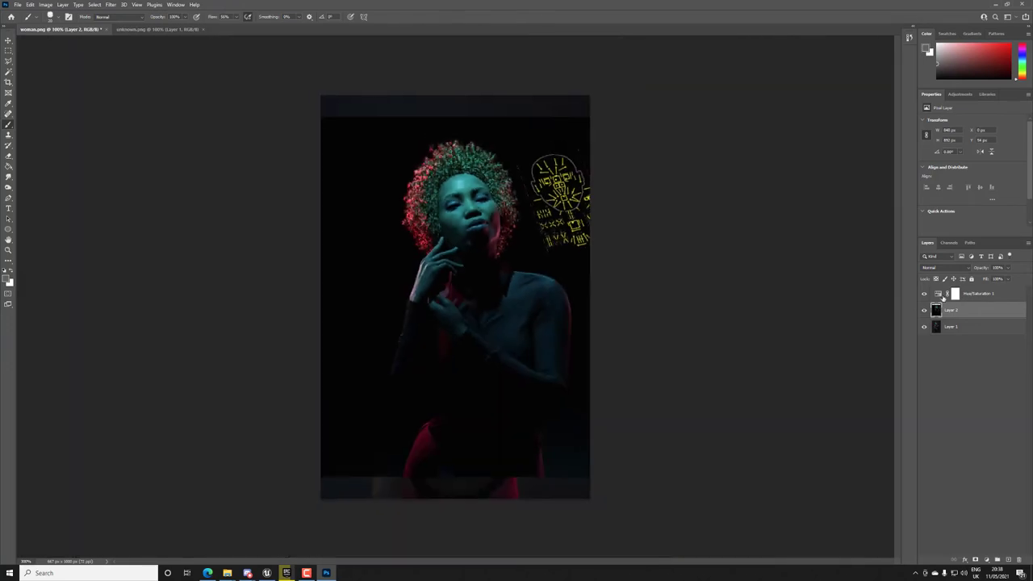
click(967, 295)
drag(958, 170, 816, 178)
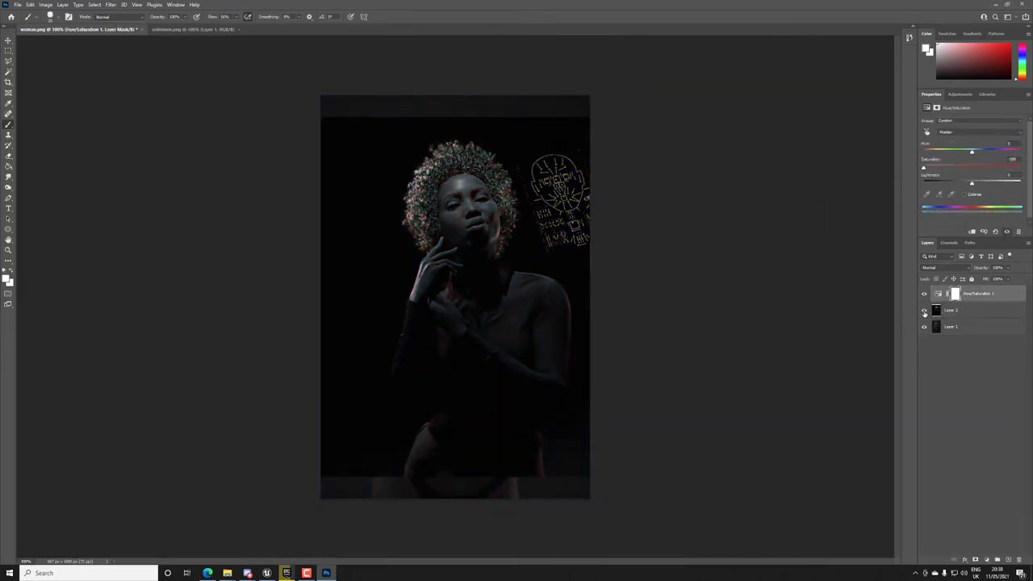
Toggle Layer 2's visibility repeatedly to compare the tonal values of the two desaturated portraits
click(924, 311)
click(924, 312)
click(924, 312)
click(924, 311)
click(925, 311)
click(924, 311)
click(925, 312)
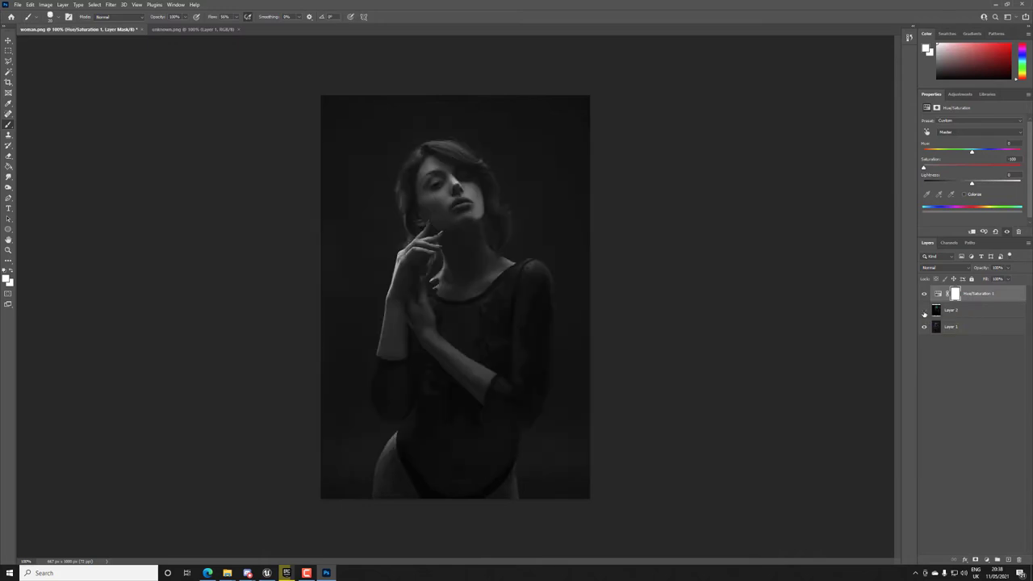
click(924, 312)
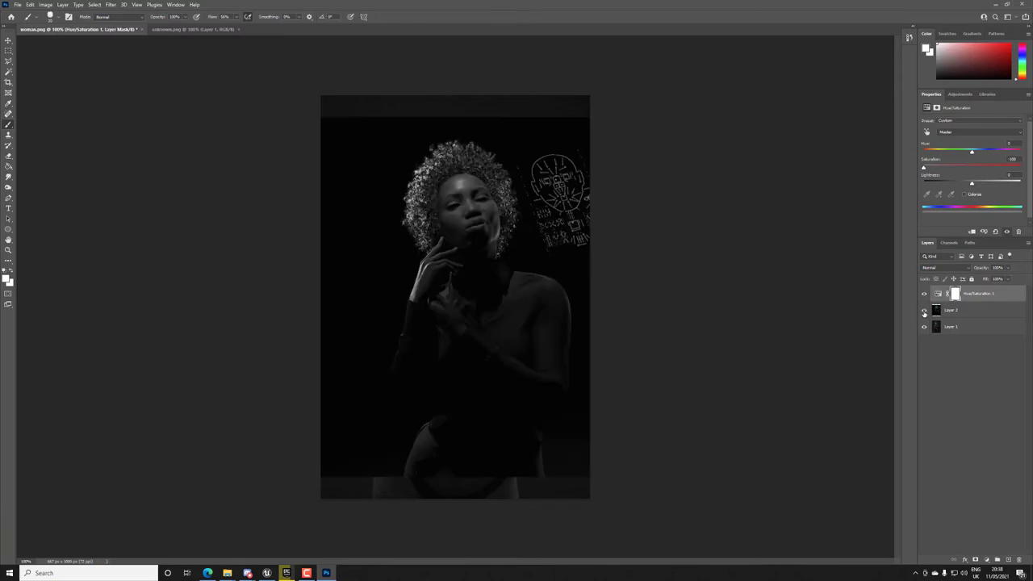
click(925, 312)
click(925, 311)
Compare the portrait in colour and in grey, and against the black-and-white portrait beneath it
click(923, 293)
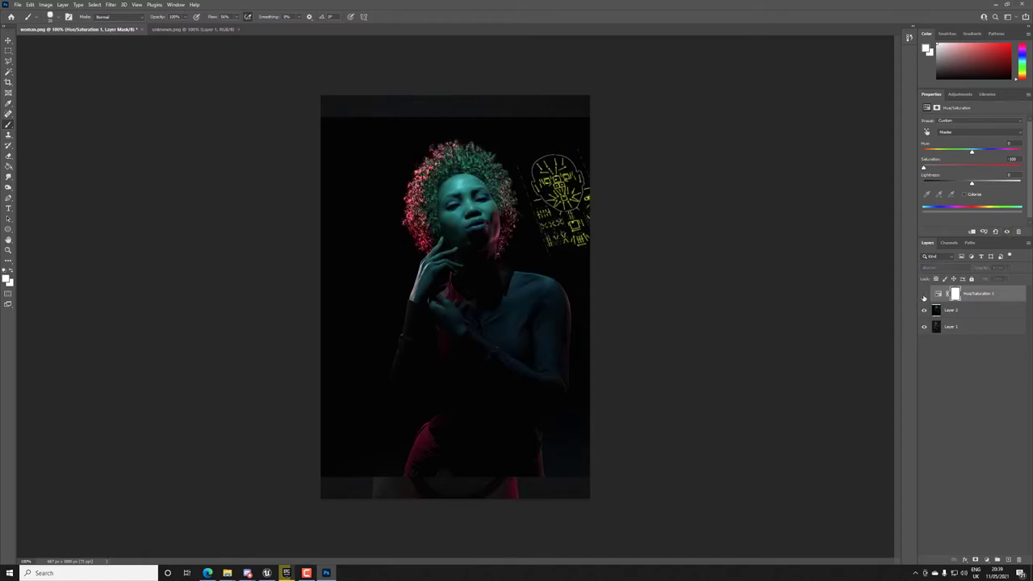
click(924, 294)
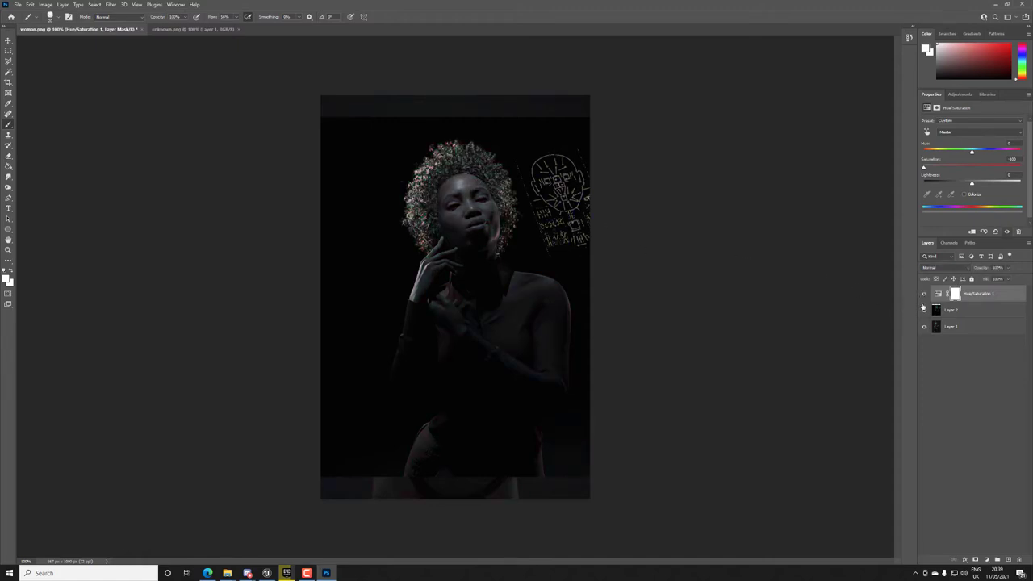
click(923, 310)
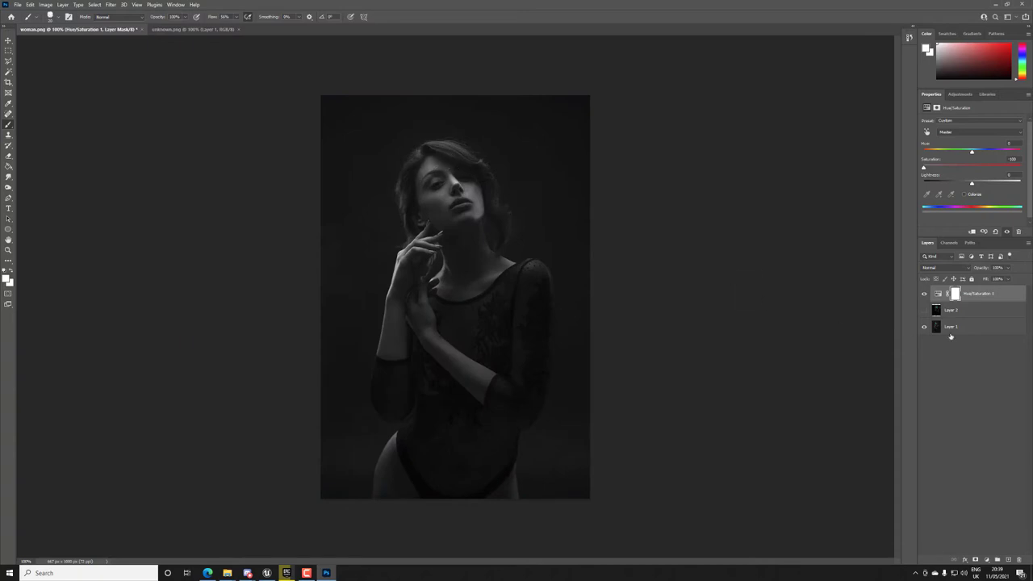
click(924, 311)
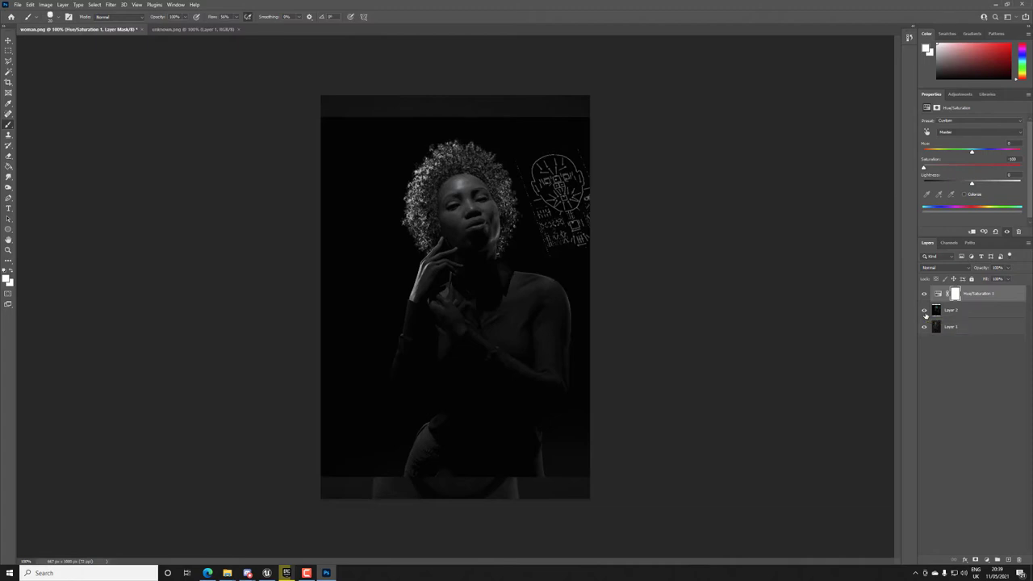
click(924, 312)
click(925, 311)
Compare the face, hands and shoulders in colour and in grey, and against Layer 1's portrait, at higher magnification
key(ctrl+minus)
alt+scroll(471, 267, up, 3)
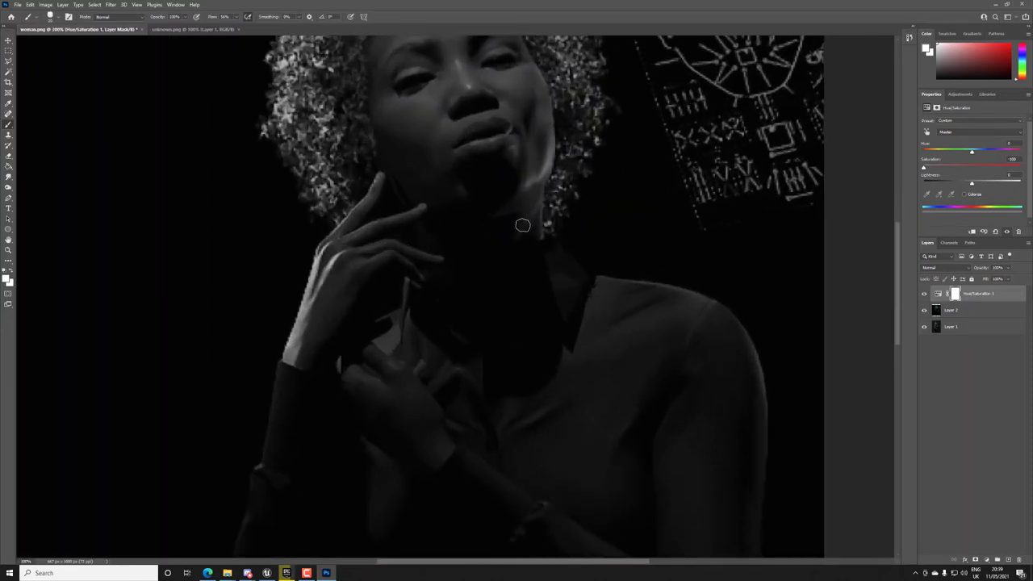
click(924, 295)
click(925, 296)
click(925, 295)
click(924, 295)
click(925, 311)
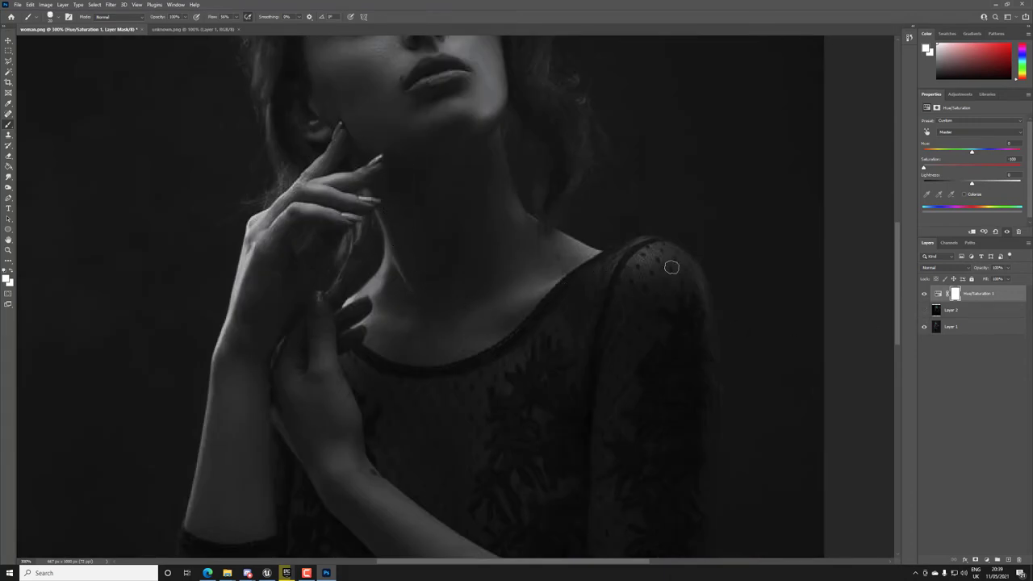
click(924, 309)
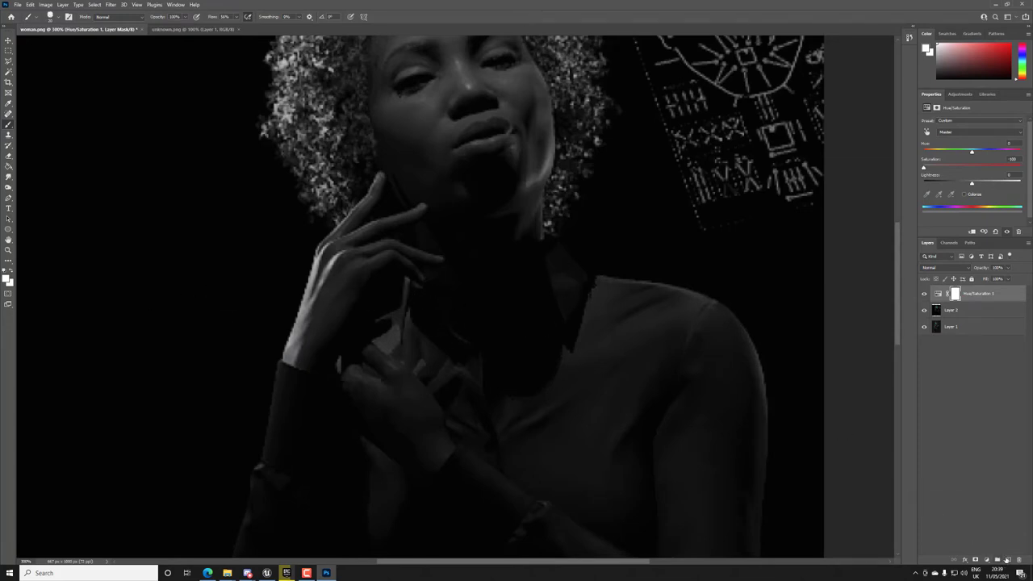
Add two blank layers and an Exposure adjustment above the Hue/Saturation layer, raising the exposure to +20.00
click(1006, 560)
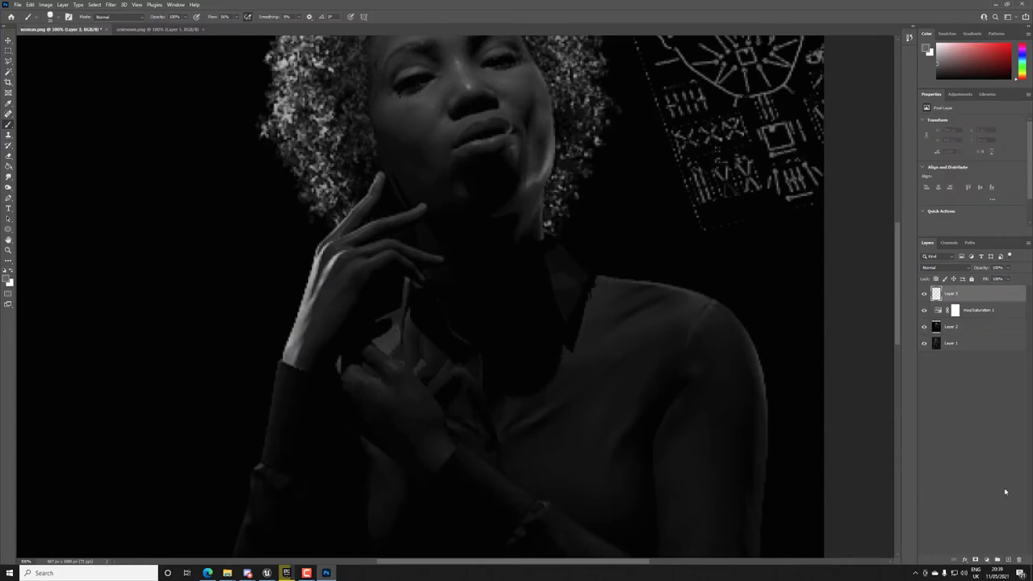
click(1006, 559)
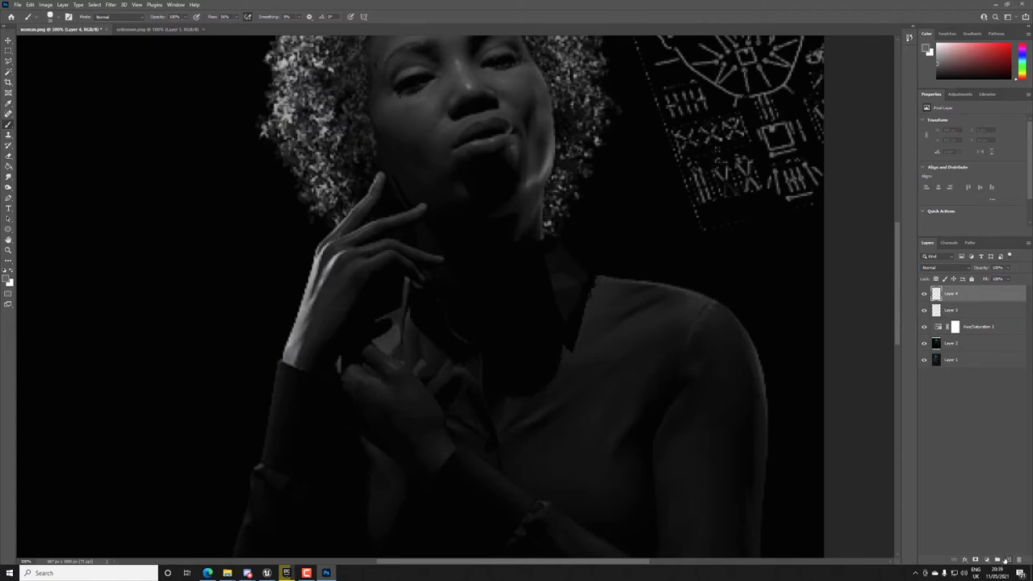
click(988, 561)
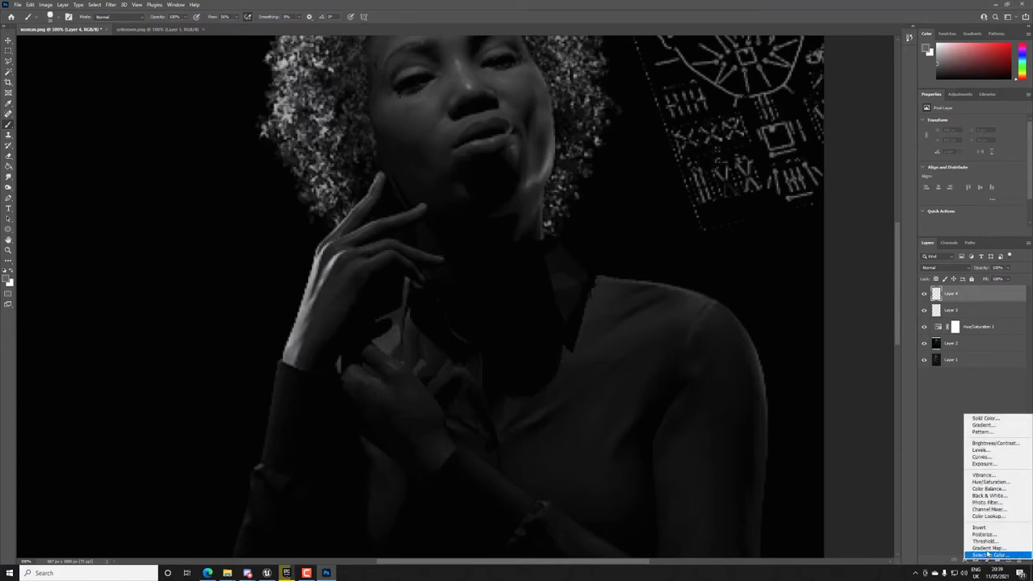
click(983, 463)
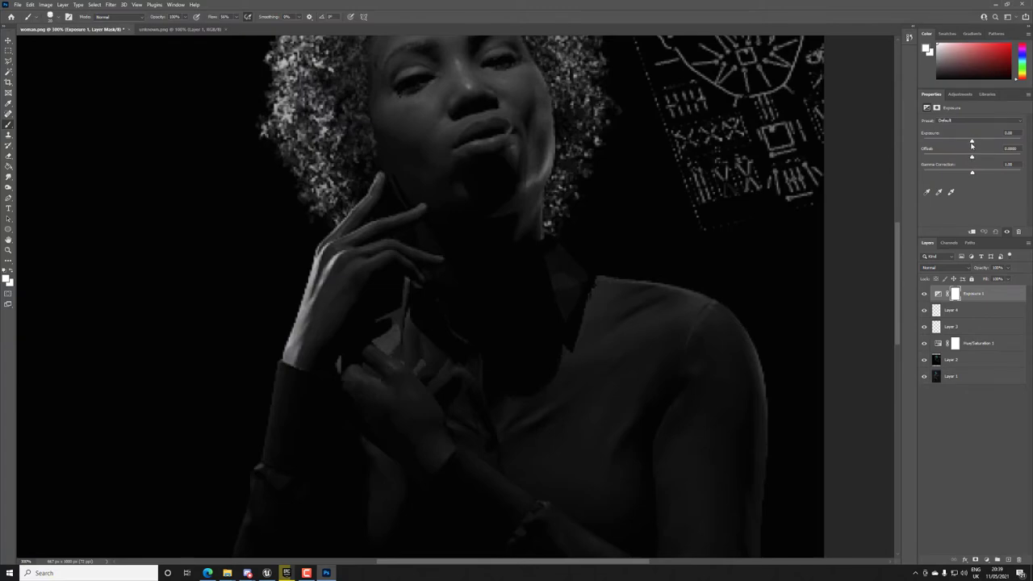
drag(972, 144, 1025, 150)
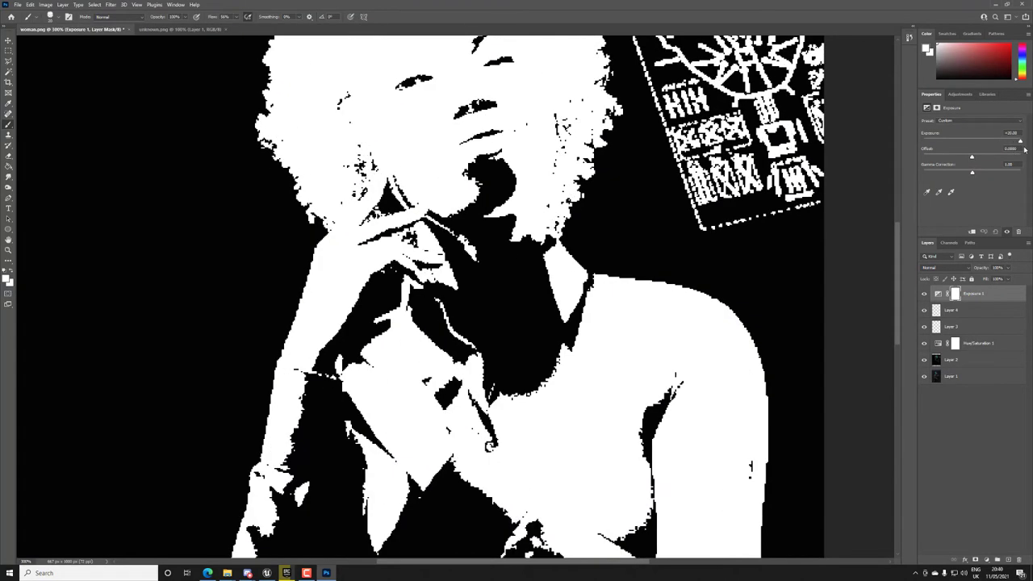
Try a lower exposure on the whole portrait, undo it, and hide Layer 2 to examine Layer 1 at +20.00
key(ctrl+minus)
key(ctrl+minus)
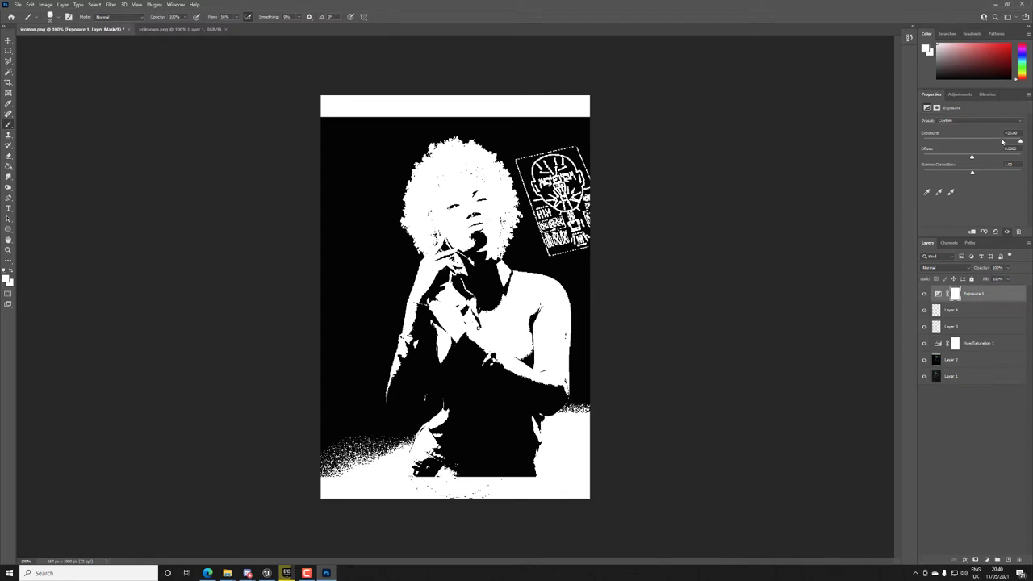
drag(1019, 143, 985, 150)
key(ctrl+z)
click(924, 362)
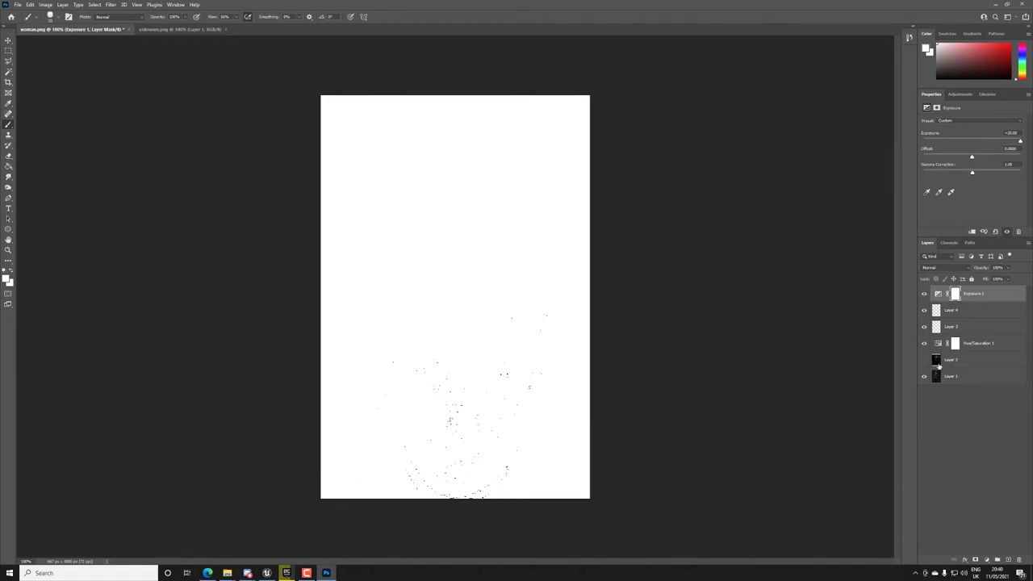
Delete the topmost Exposure adjustment together with its layer mask
click(950, 362)
click(969, 294)
click(1019, 560)
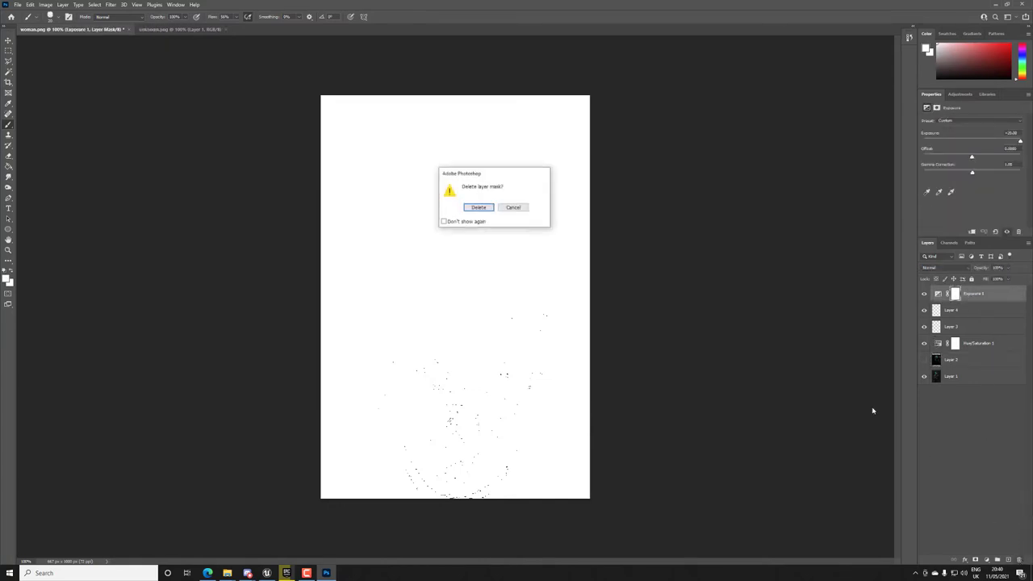
click(479, 207)
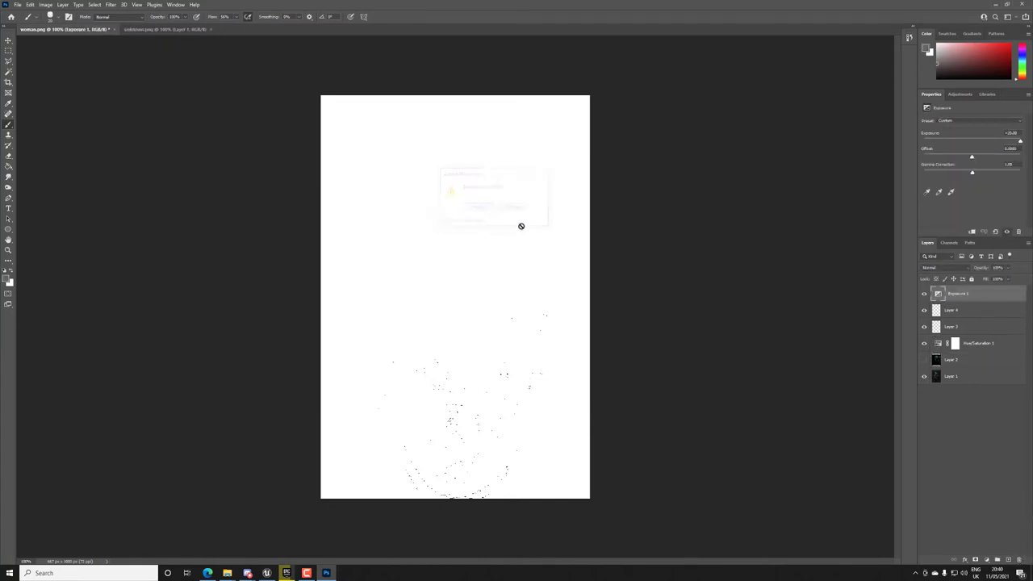
click(1018, 559)
click(474, 206)
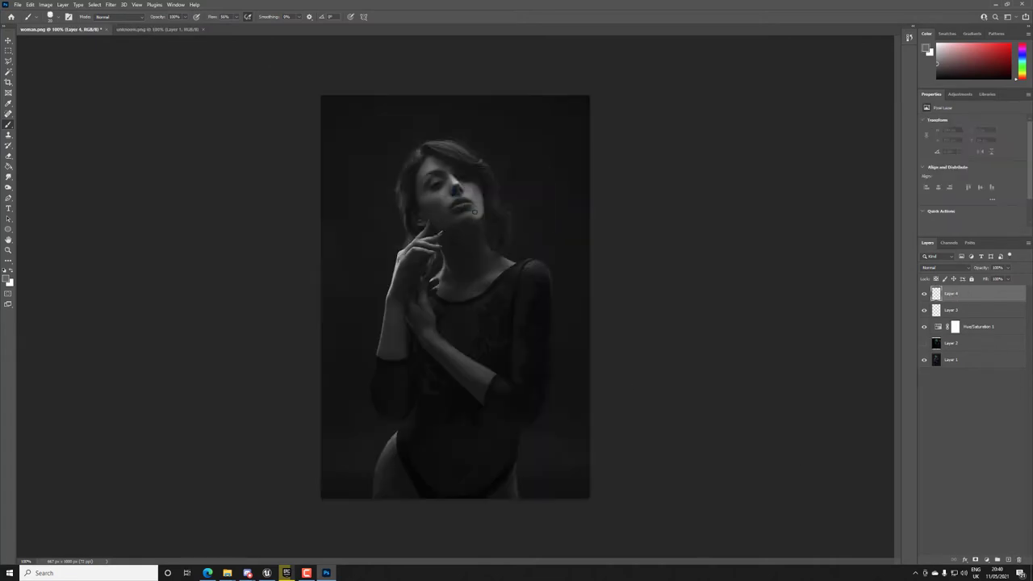
Add an Exposure adjustment directly above Layer 1 and test raising it to +20.00 and then lowering it, undoing each change
click(976, 361)
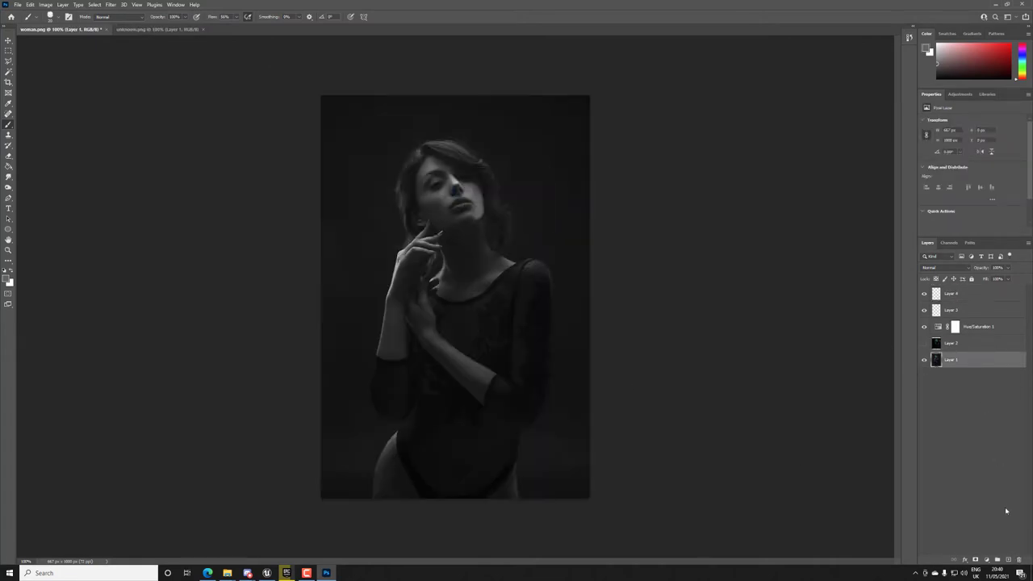
click(982, 561)
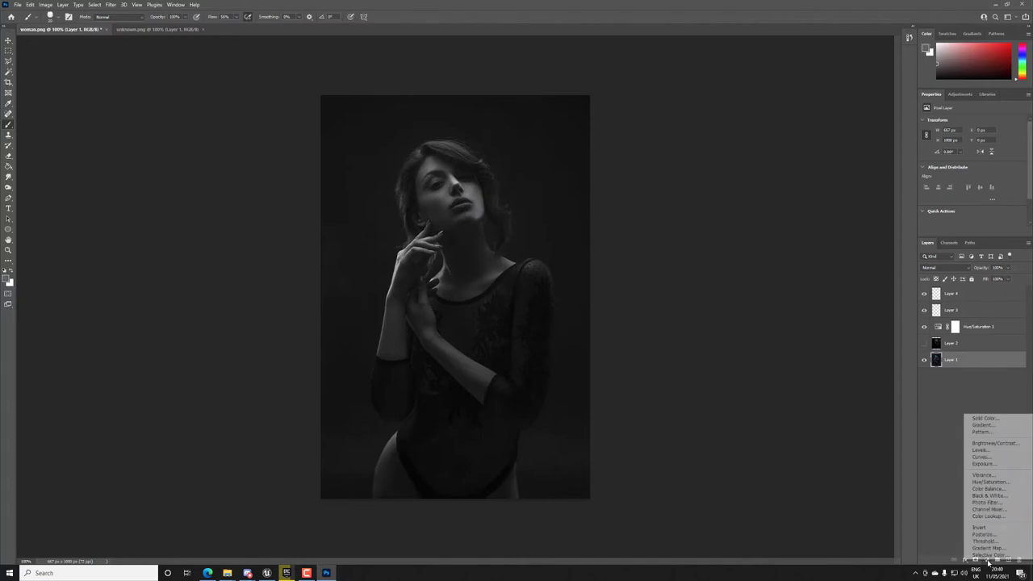
click(998, 464)
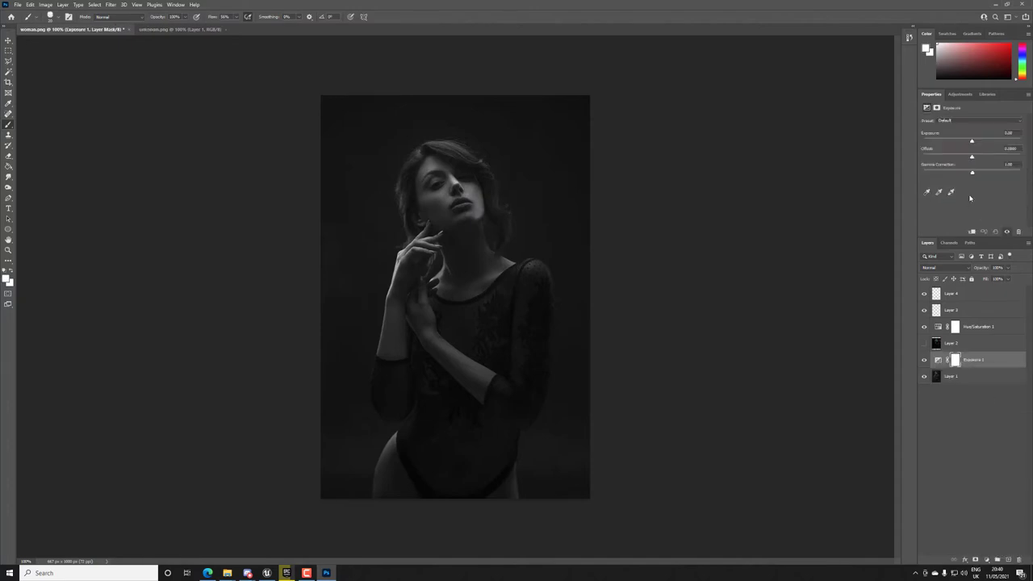
drag(972, 144, 1021, 144)
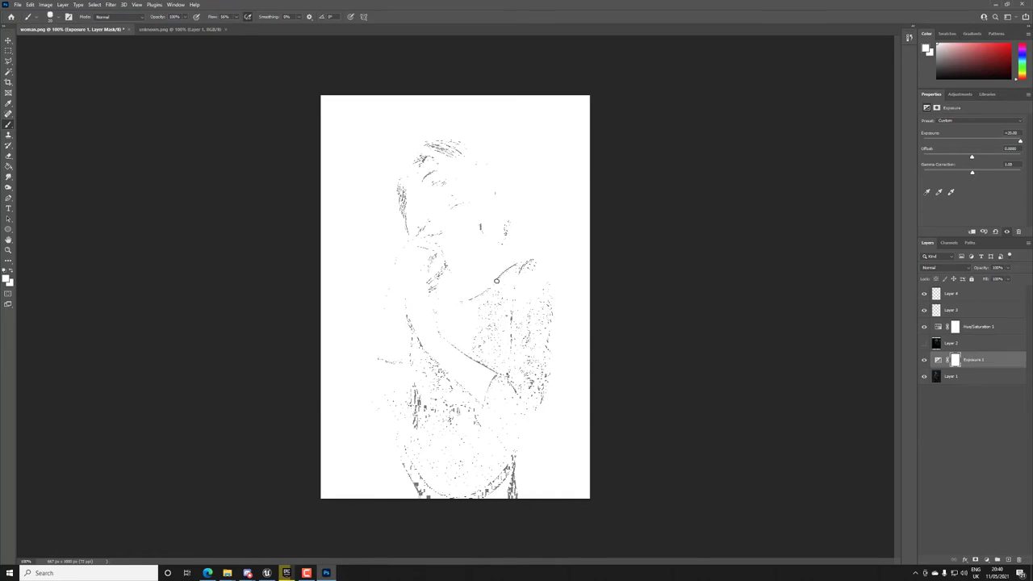
key(ctrl+z)
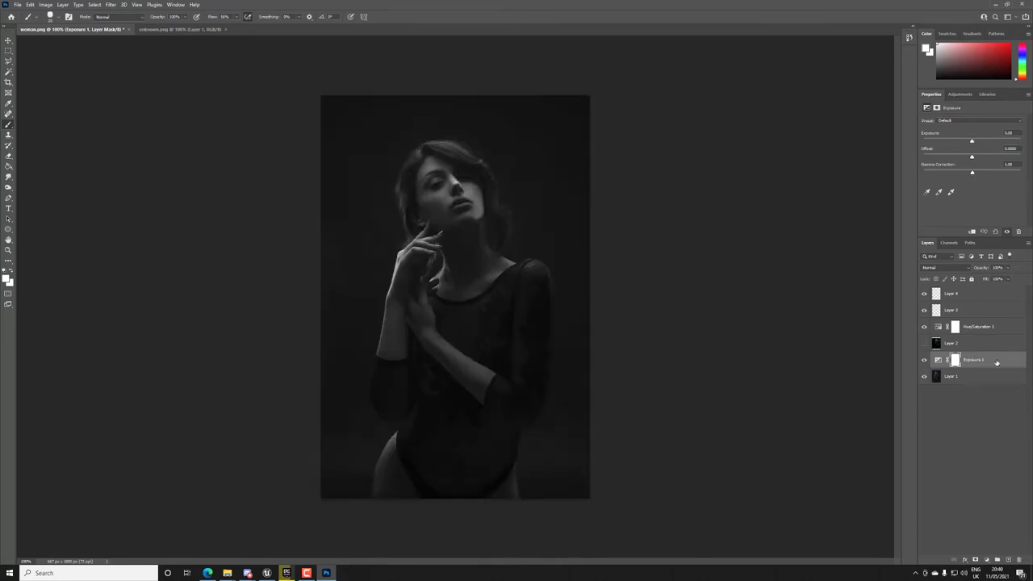
drag(971, 141, 947, 151)
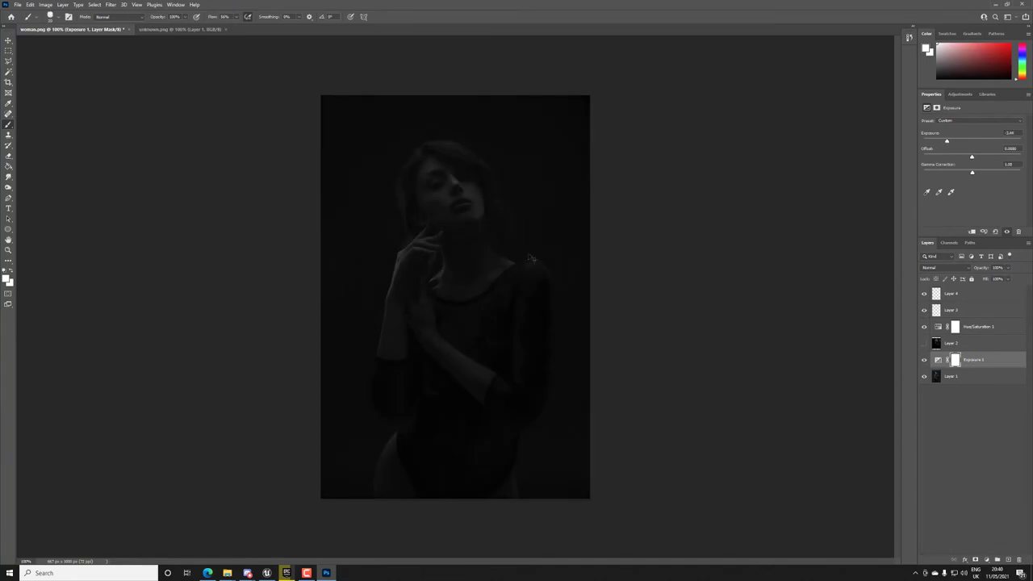
key(ctrl+z)
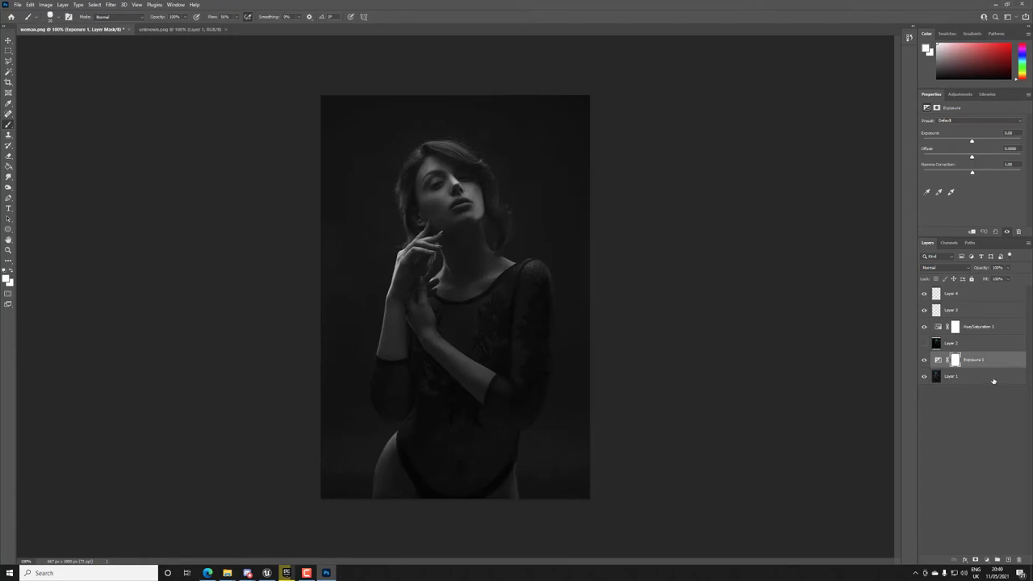
Delete the Exposure adjustment above Layer 1 together with its layer mask
click(993, 380)
click(990, 364)
click(1018, 559)
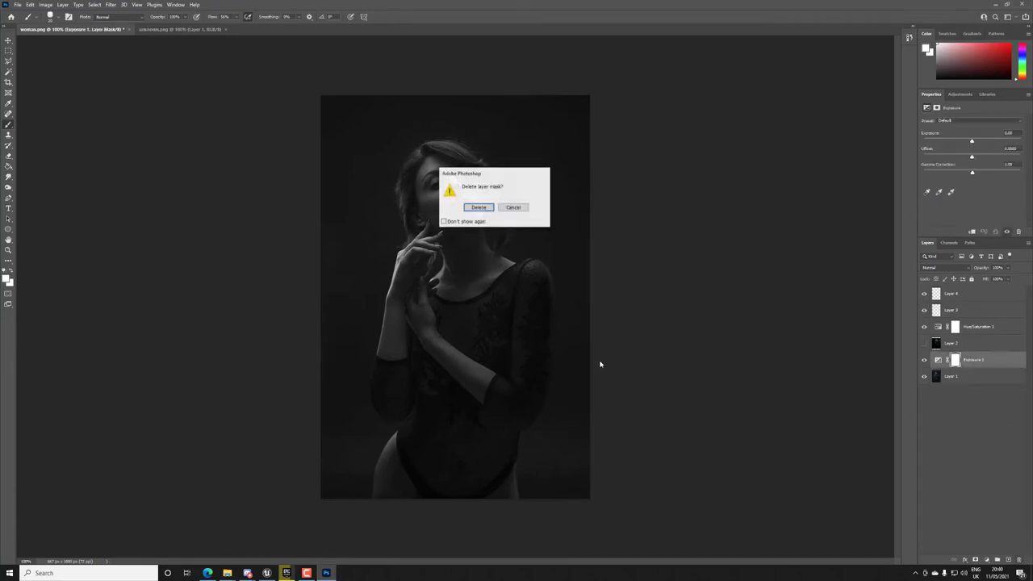
click(480, 208)
click(1018, 559)
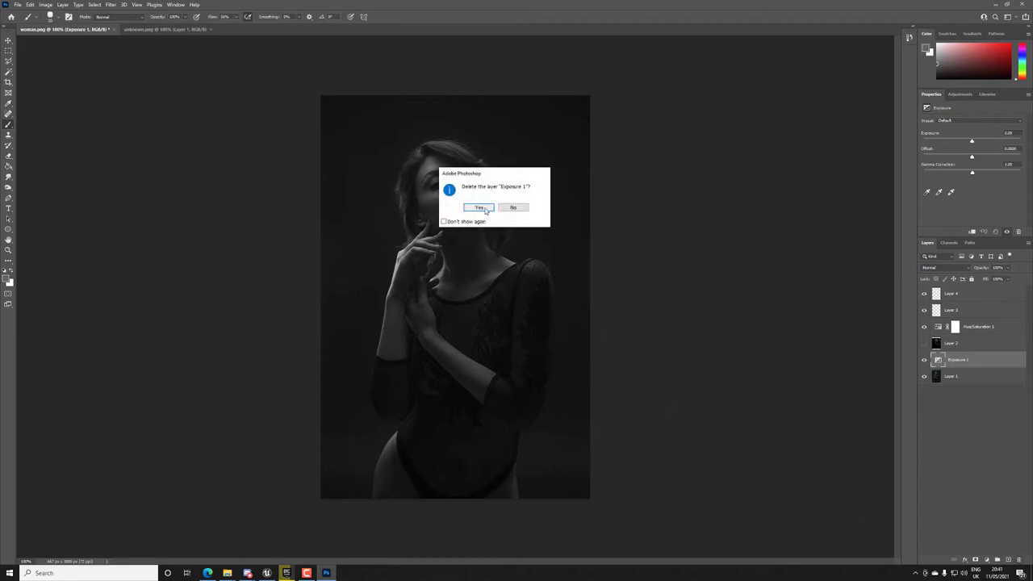
click(485, 211)
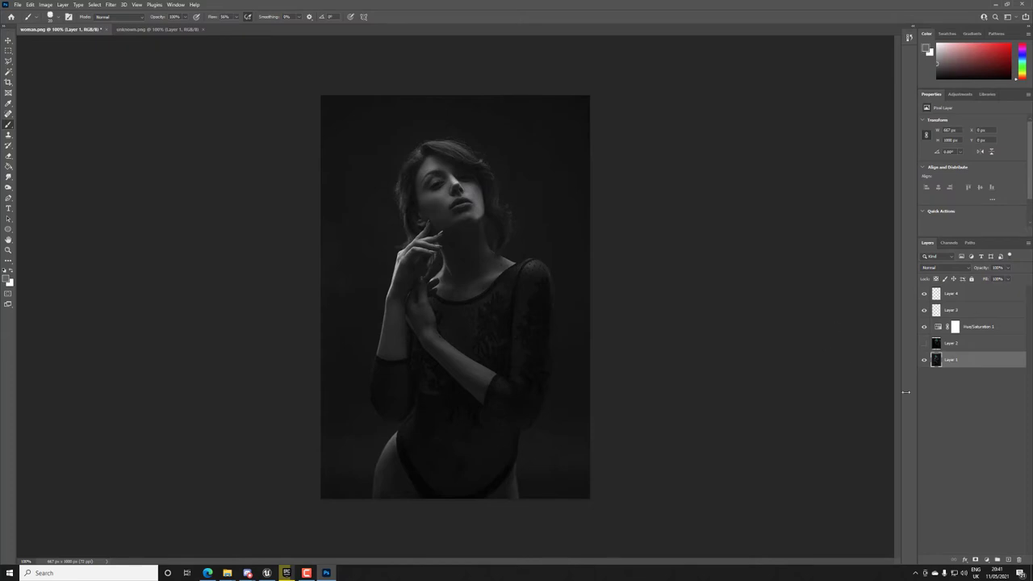
Delete the two blank layers, Layer 3 and Layer 4, above the Hue/Saturation adjustment
click(952, 295)
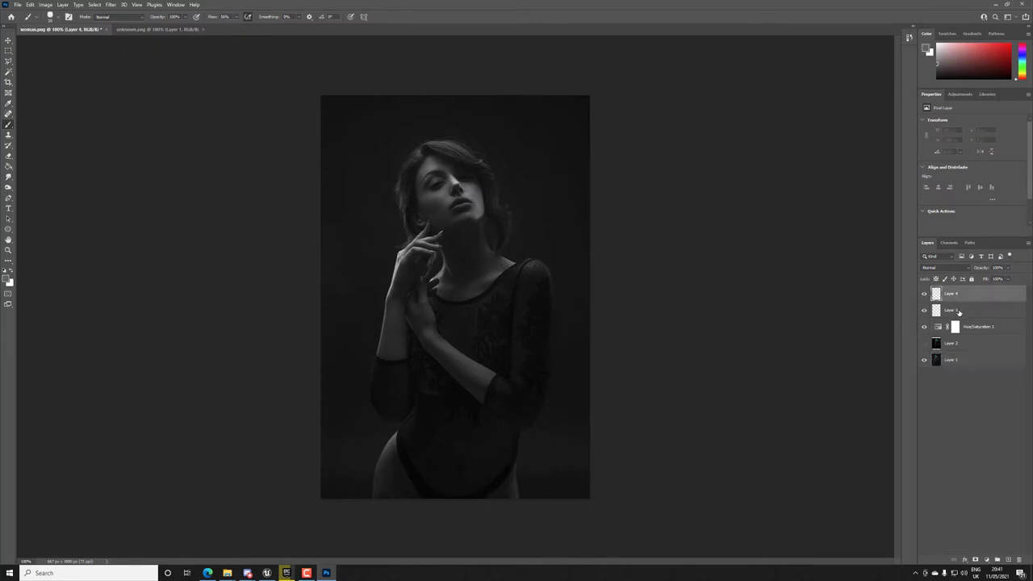
shift+click(952, 310)
click(1019, 560)
click(476, 206)
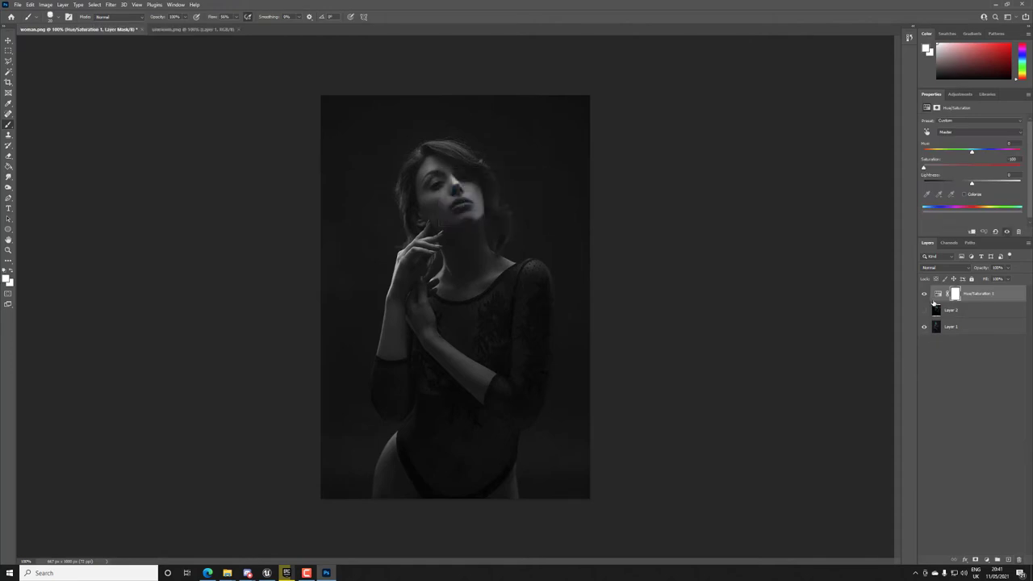
Show Layer 2 over Layer 1 and examine the desaturated portrait's highlights and shadows up close on the face and hands
click(924, 309)
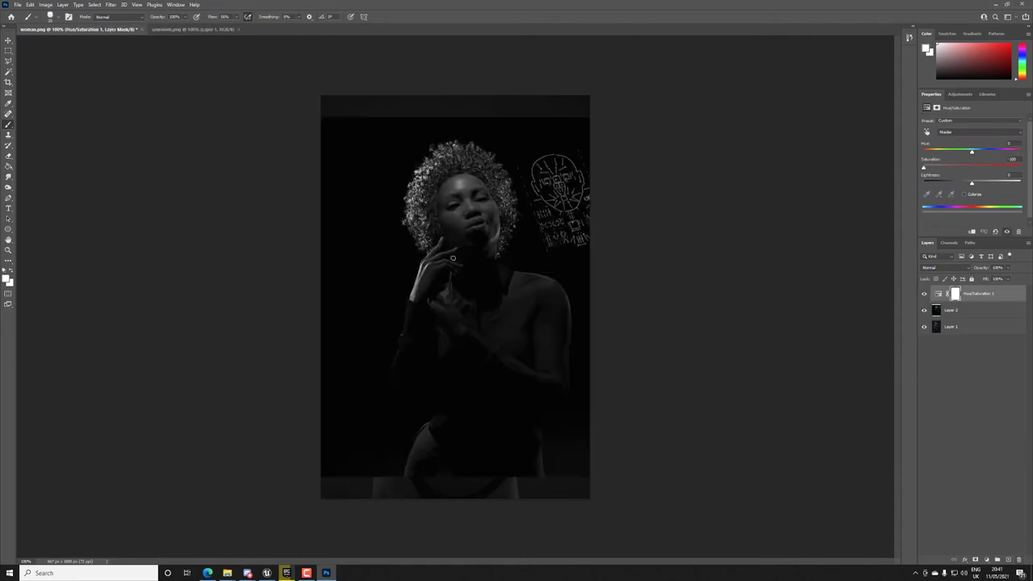
alt+scroll(462, 258, up, 3)
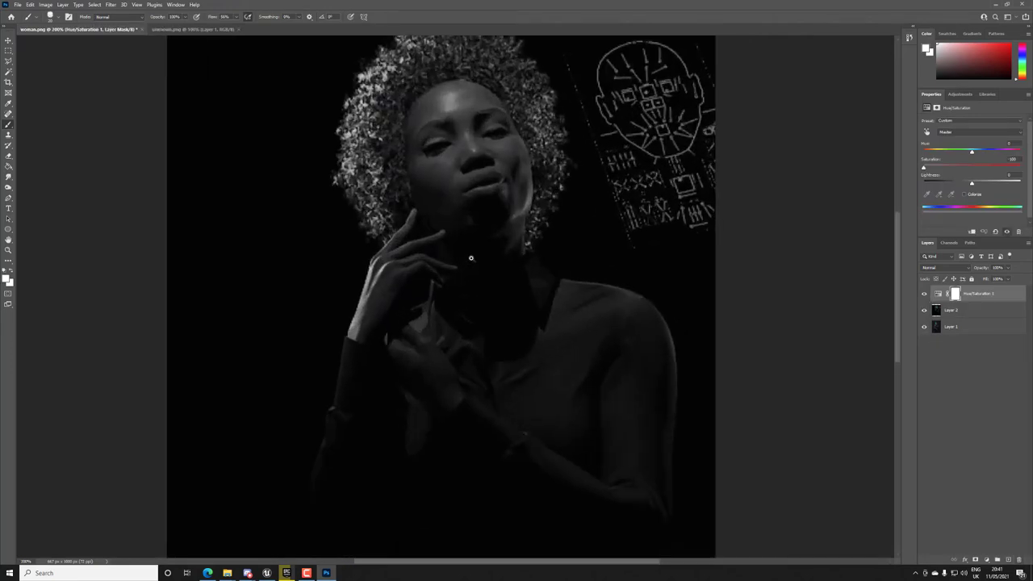
mouse_move(506, 180)
mouse_down()
mouse_move(489, 256)
mouse_move(452, 222)
mouse_up()
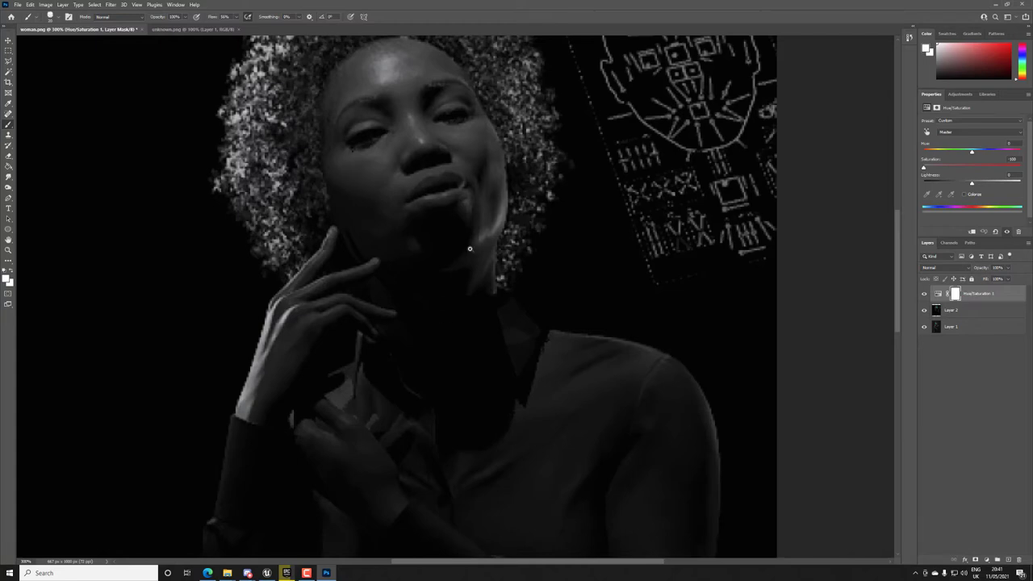
alt+scroll(450, 345, down, 2)
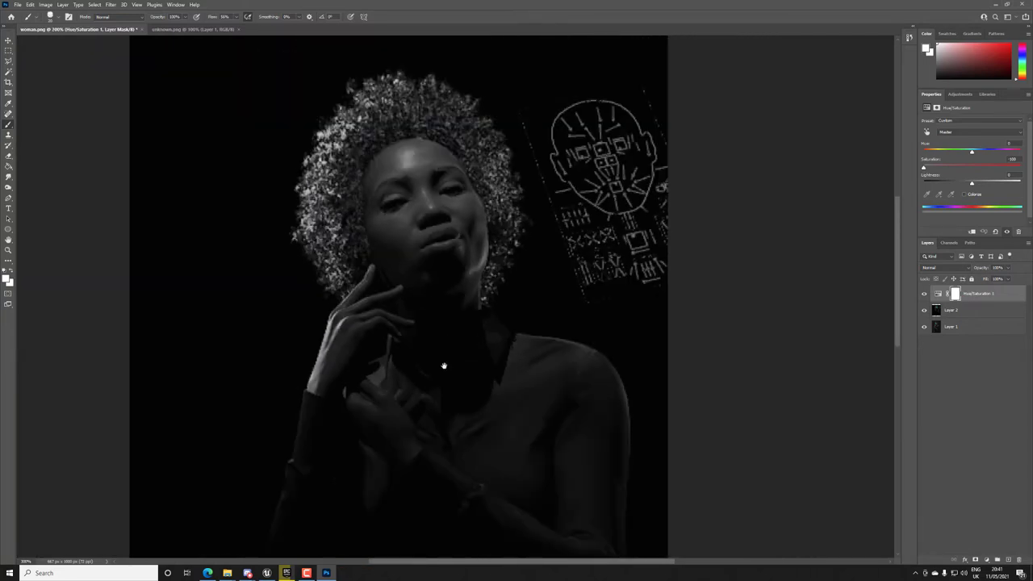
mouse_move(438, 362)
mouse_down()
mouse_move(418, 266)
mouse_move(429, 302)
mouse_up()
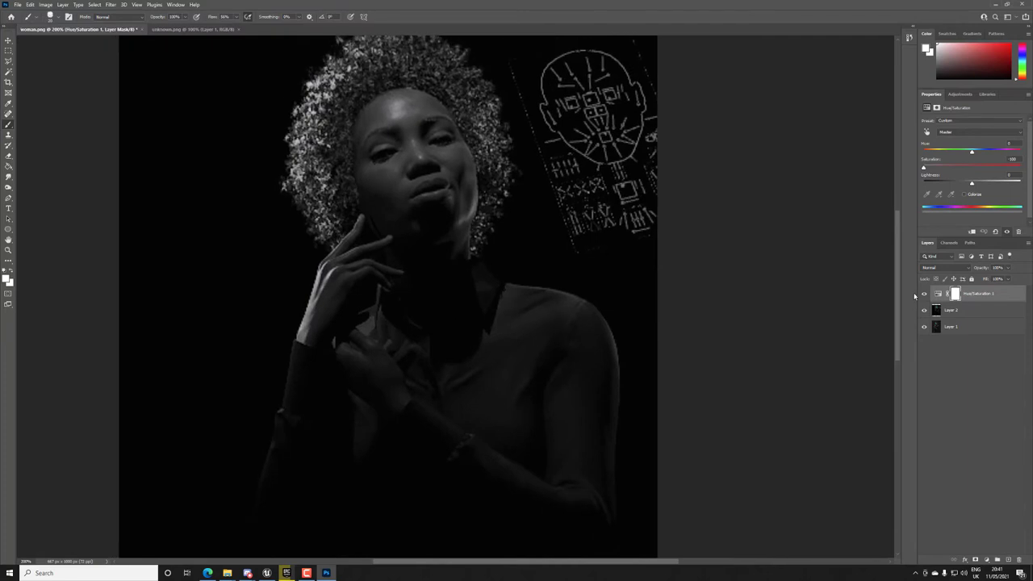
Compare Layer 2 with Layer 1, both in colour and desaturated, by toggling the visibility of Hue/Saturation 1 and Layer 2
click(924, 294)
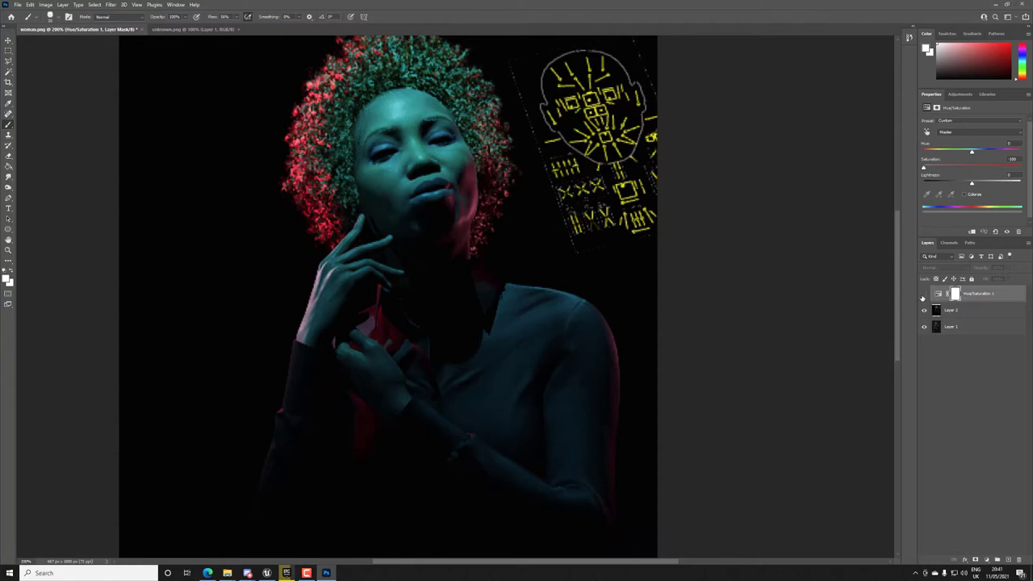
click(924, 294)
click(924, 293)
click(924, 310)
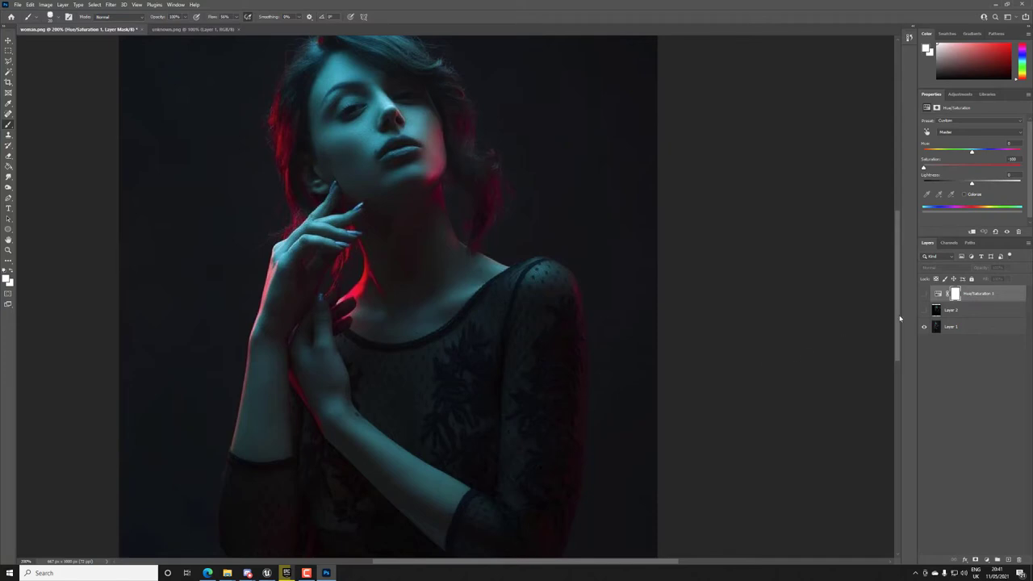
click(924, 295)
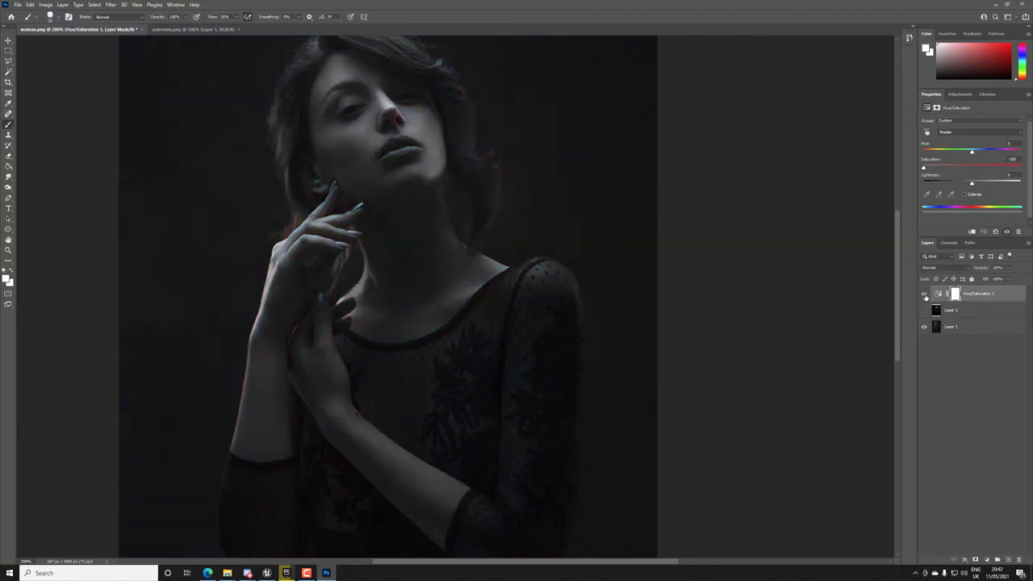
click(925, 310)
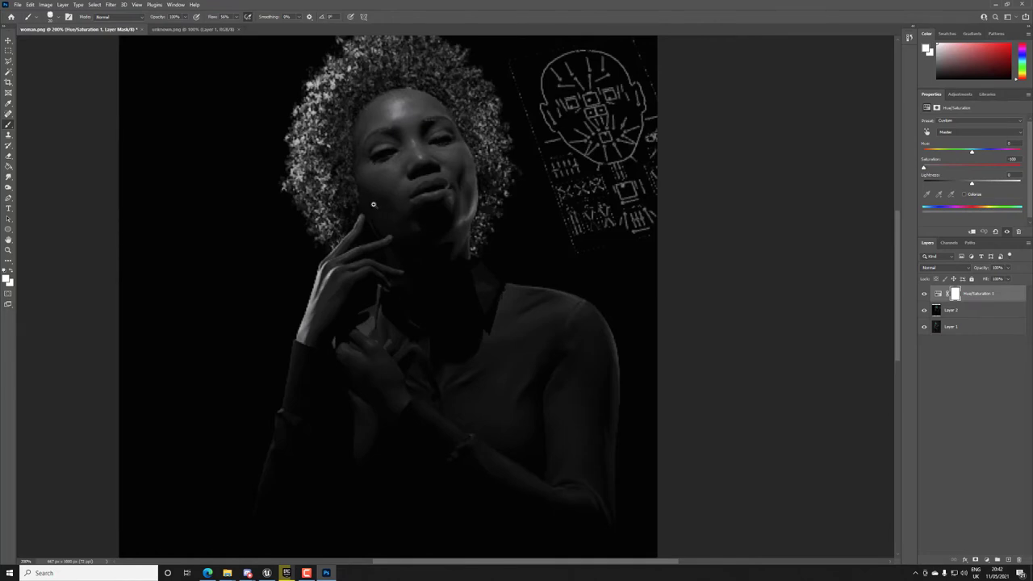
key(])
click(924, 309)
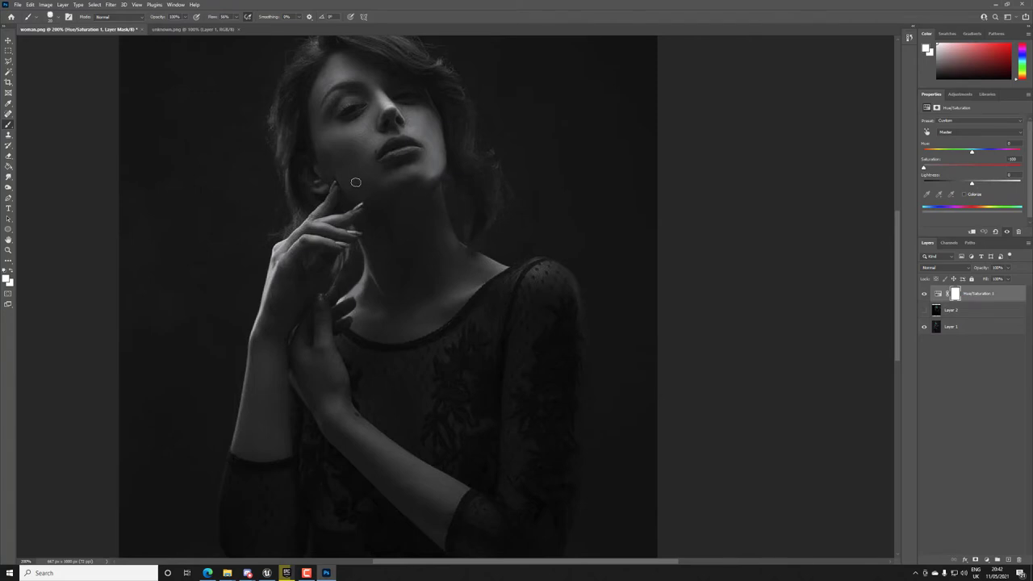
click(923, 310)
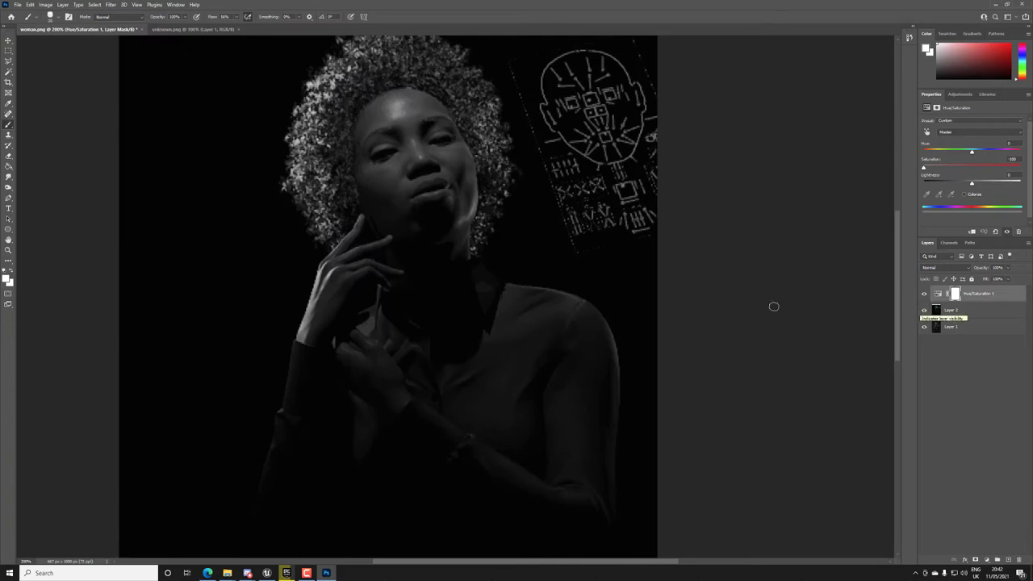
Choose the Dodge tool and duplicate Layer 2 as Layer 2 copy in woman.png
click(9, 176)
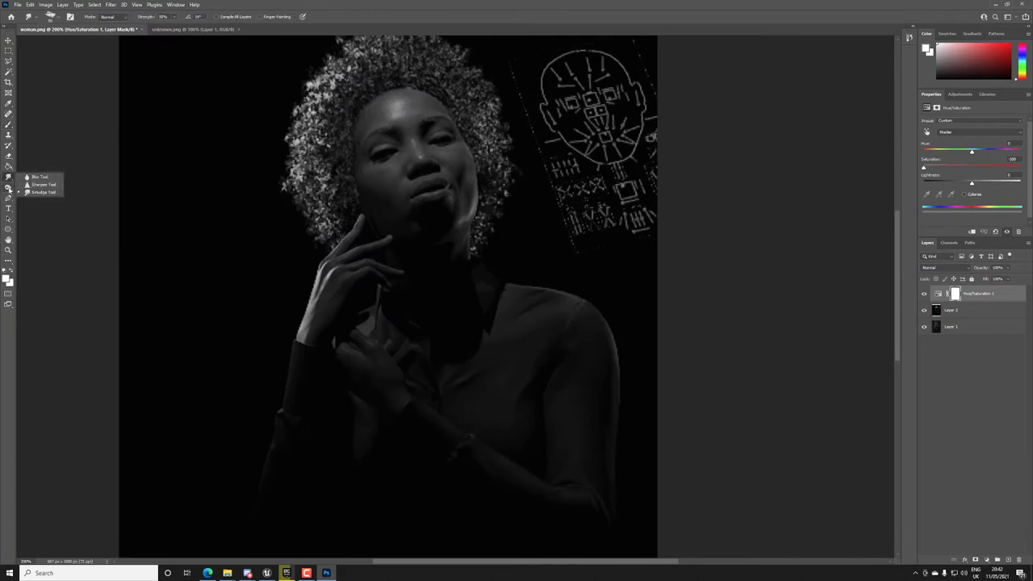
click(8, 187)
click(38, 189)
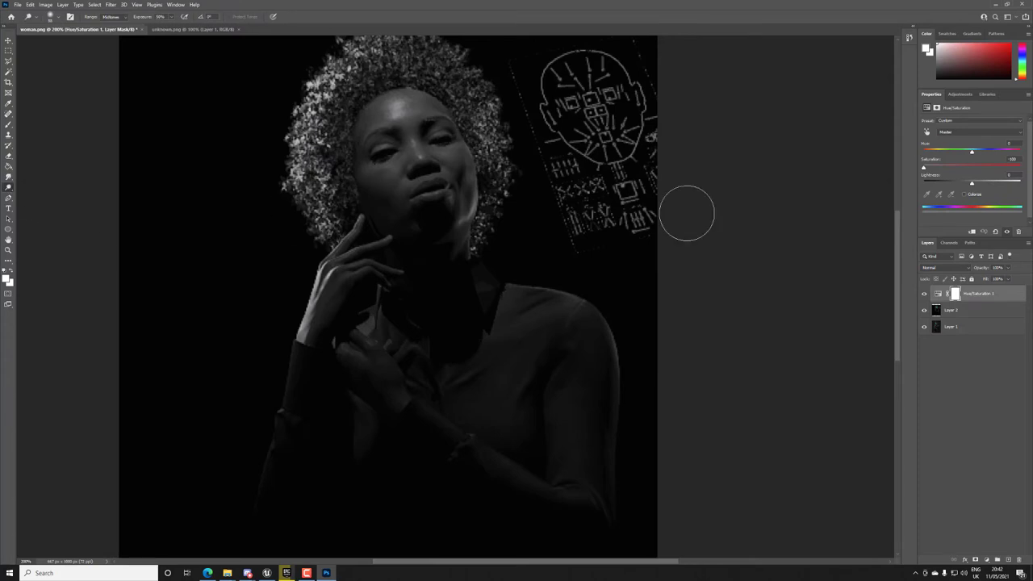
right_click(965, 311)
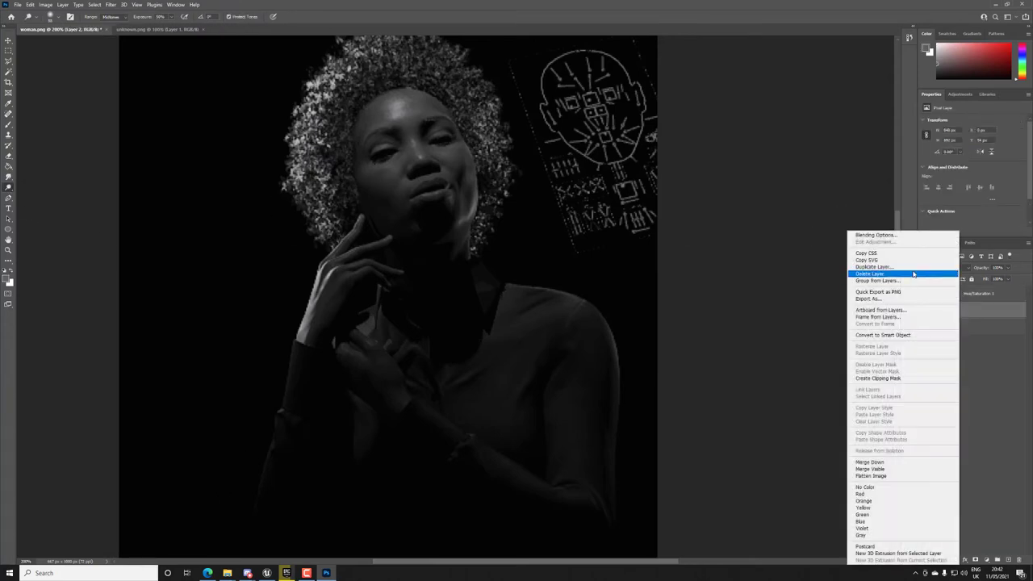
click(857, 267)
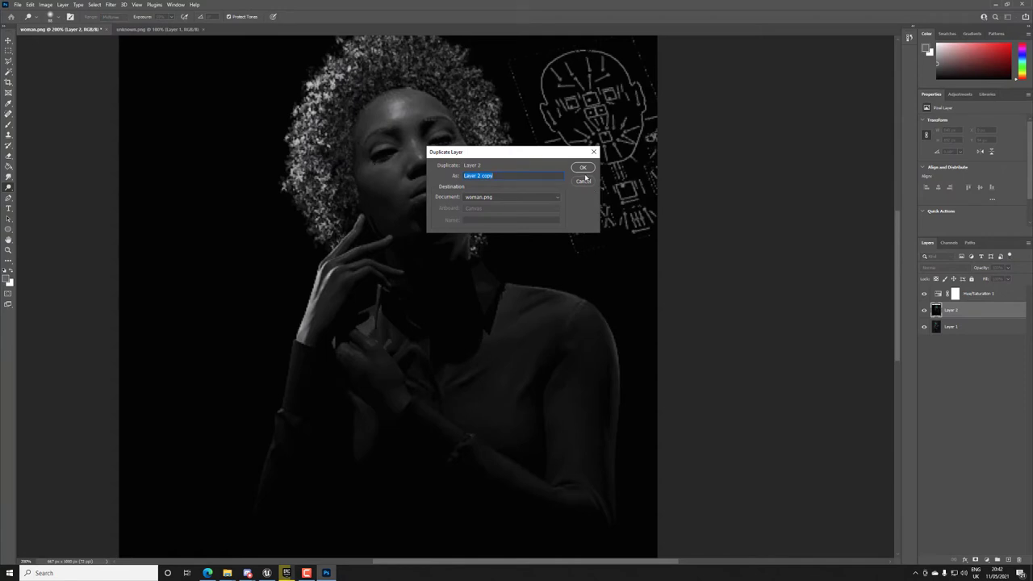
click(583, 169)
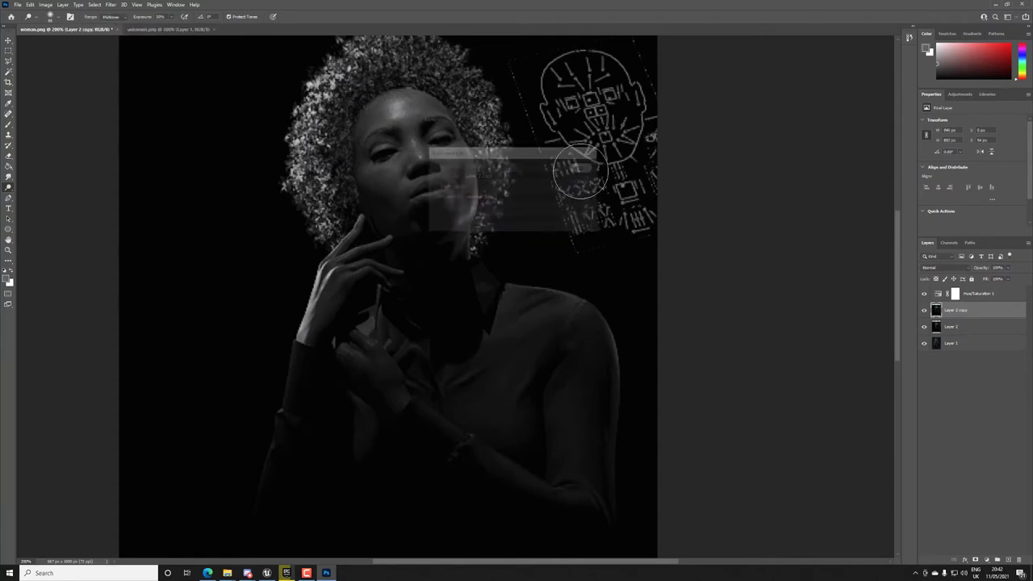
Reduce the Dodge brush size and lighten the cheek and fingertips nearest the raised hand on Layer 2 copy
key(bracketright)
key(bracketright)
key(bracketright)
right_click(380, 214)
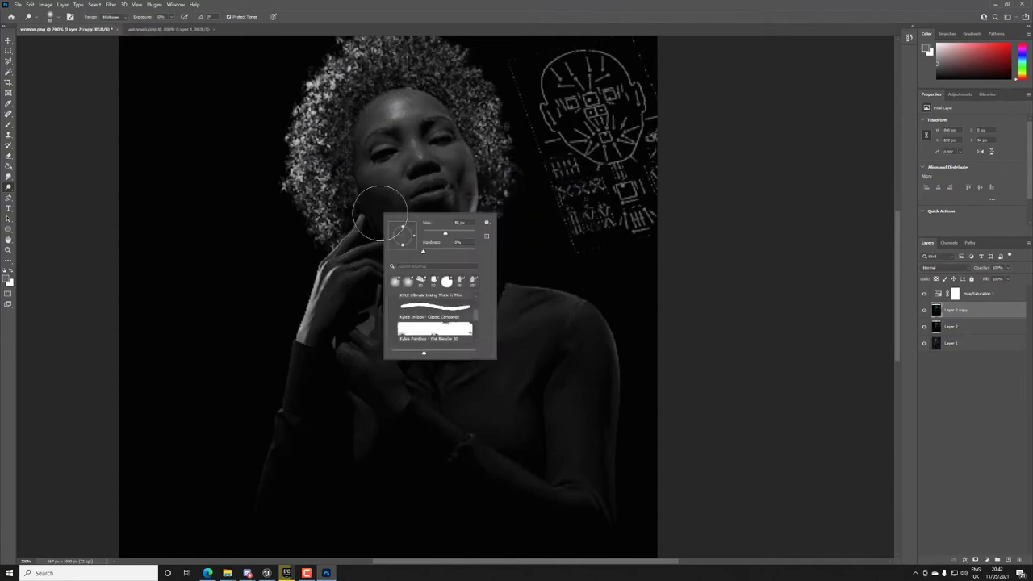
drag(436, 234, 441, 233)
click(371, 198)
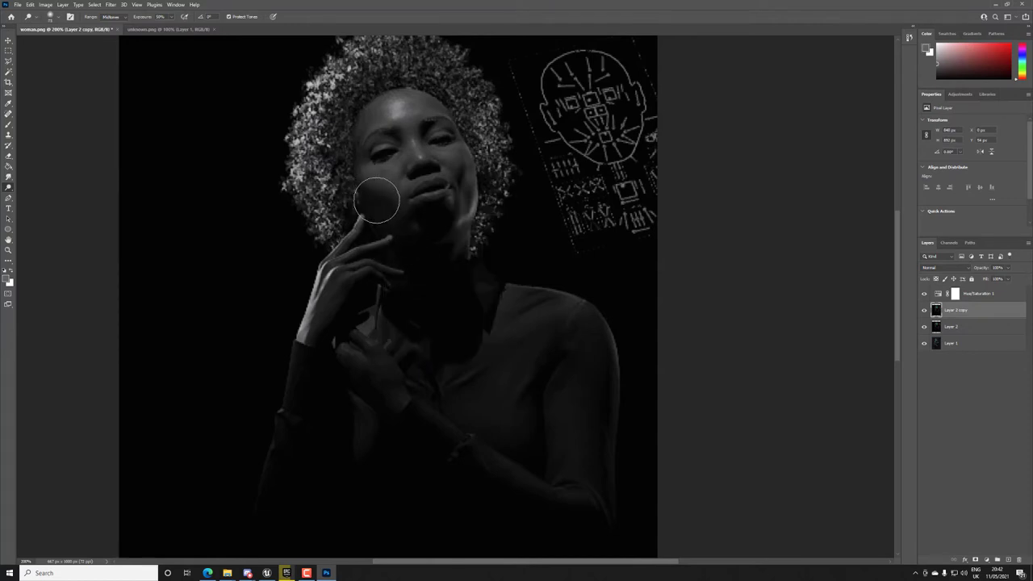
mouse_move(394, 218)
mouse_down()
mouse_move(408, 242)
mouse_move(382, 203)
mouse_move(422, 242)
mouse_move(381, 214)
mouse_up()
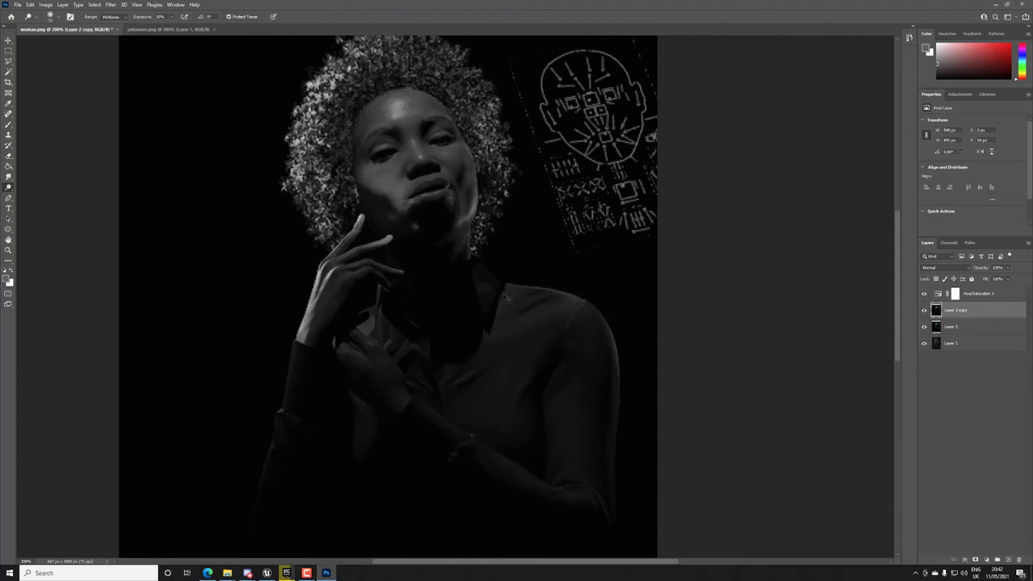
key(ctrl+z)
key(ctrl+z)
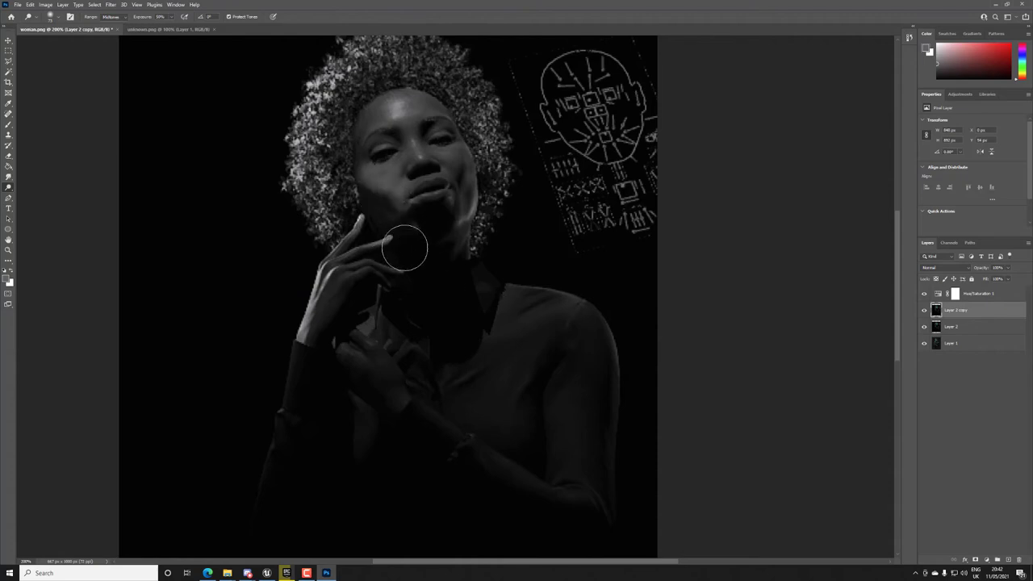
Dodge the hands, forehead, shoulder and sleeve of the woman on Layer 2 copy with broad strokes
mouse_move(353, 204)
mouse_down()
mouse_move(468, 249)
mouse_move(428, 219)
mouse_move(440, 302)
mouse_move(424, 241)
mouse_move(454, 301)
mouse_move(454, 290)
mouse_move(427, 279)
mouse_move(469, 278)
mouse_move(433, 333)
mouse_up()
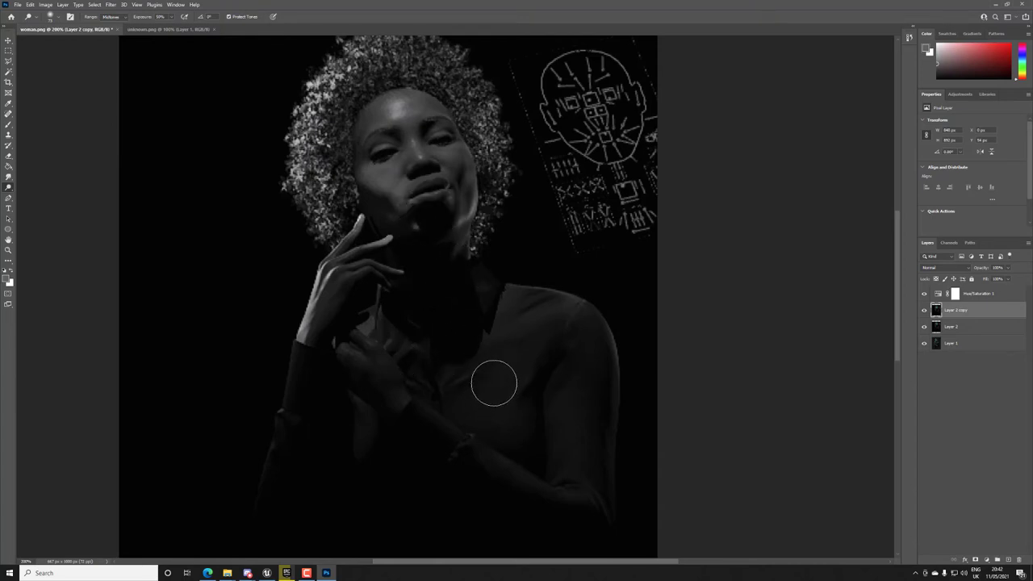
mouse_move(395, 283)
mouse_down()
mouse_move(304, 435)
mouse_move(317, 400)
mouse_move(366, 314)
mouse_move(290, 468)
mouse_move(311, 395)
mouse_move(284, 438)
mouse_move(279, 350)
mouse_move(387, 230)
mouse_move(430, 240)
mouse_move(418, 122)
mouse_move(370, 126)
mouse_up()
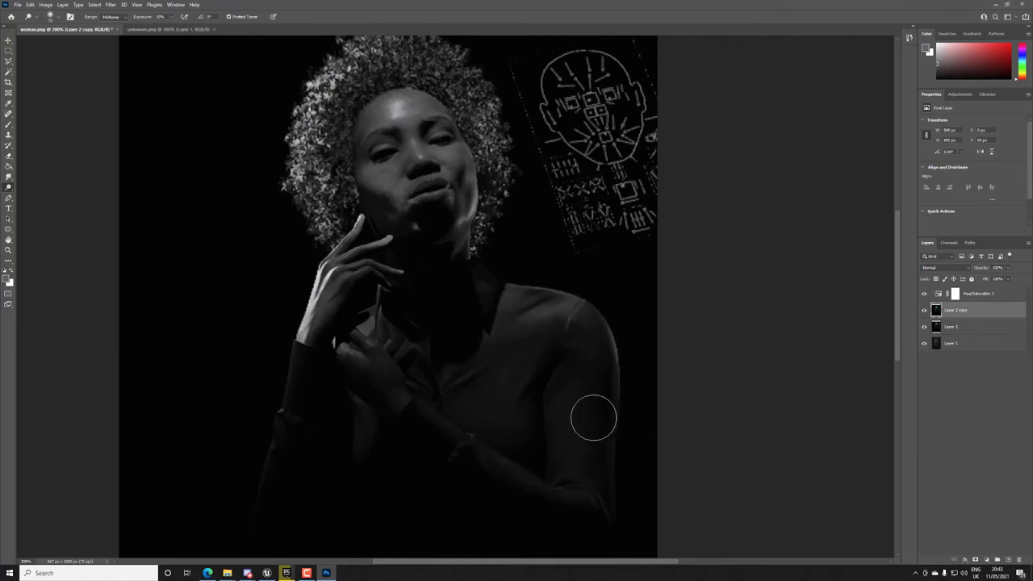
mouse_move(588, 342)
mouse_down()
mouse_move(538, 309)
mouse_move(558, 292)
mouse_move(388, 366)
mouse_move(427, 409)
mouse_up()
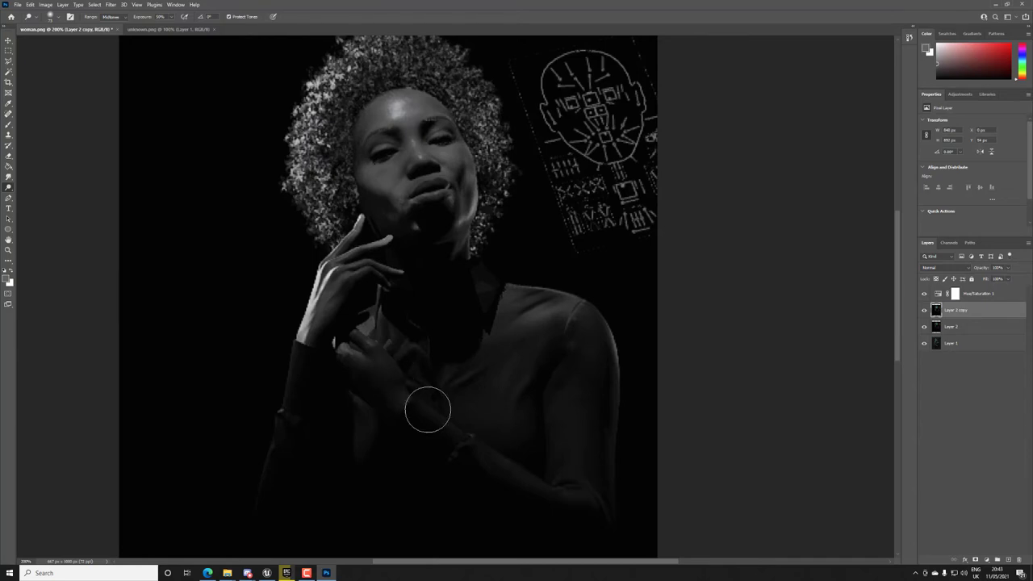
Toggle Layer 2 copy to compare the dodged and original versions, and hide both portrait layers to check them against Layer 1
click(923, 310)
click(924, 311)
click(924, 311)
click(924, 310)
click(923, 310)
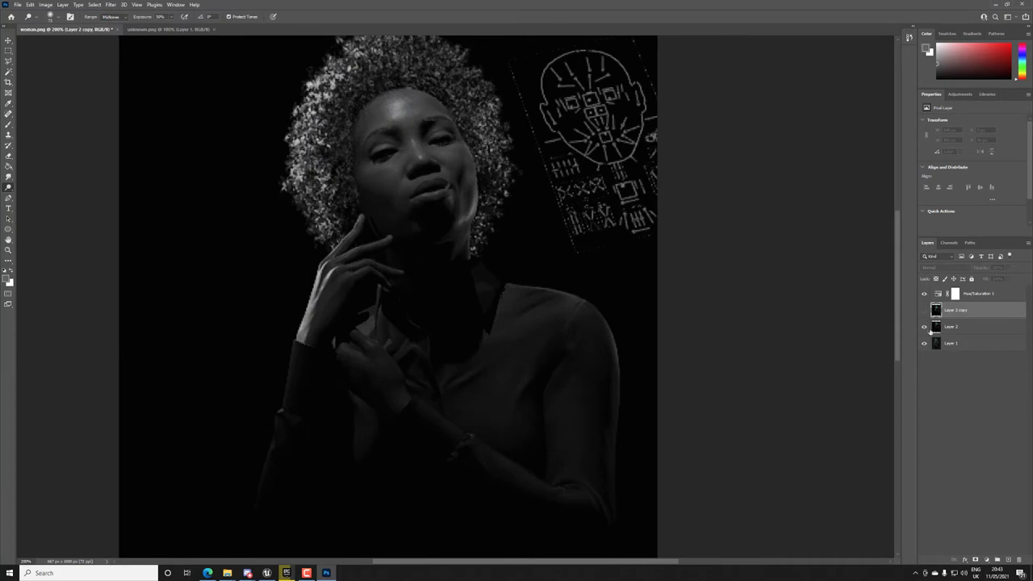
click(924, 332)
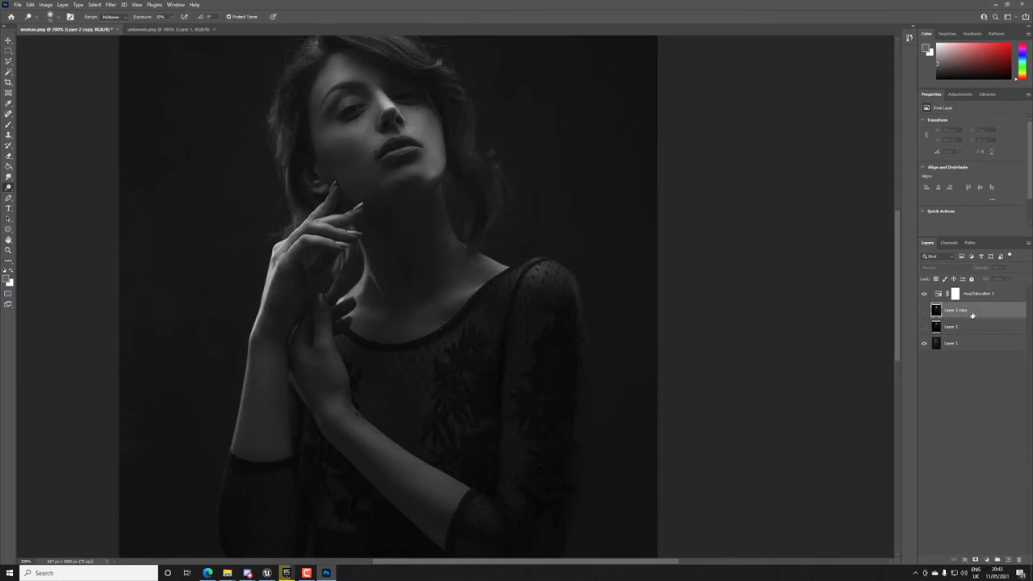
Delete Layer 2 copy and make Layer 2 visible again
click(1018, 559)
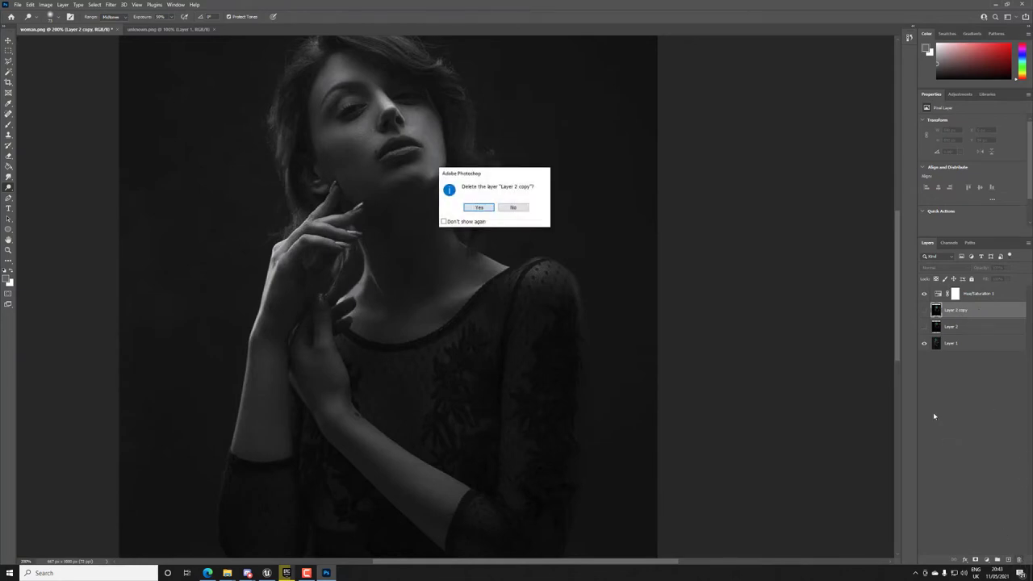
key(Return)
click(925, 311)
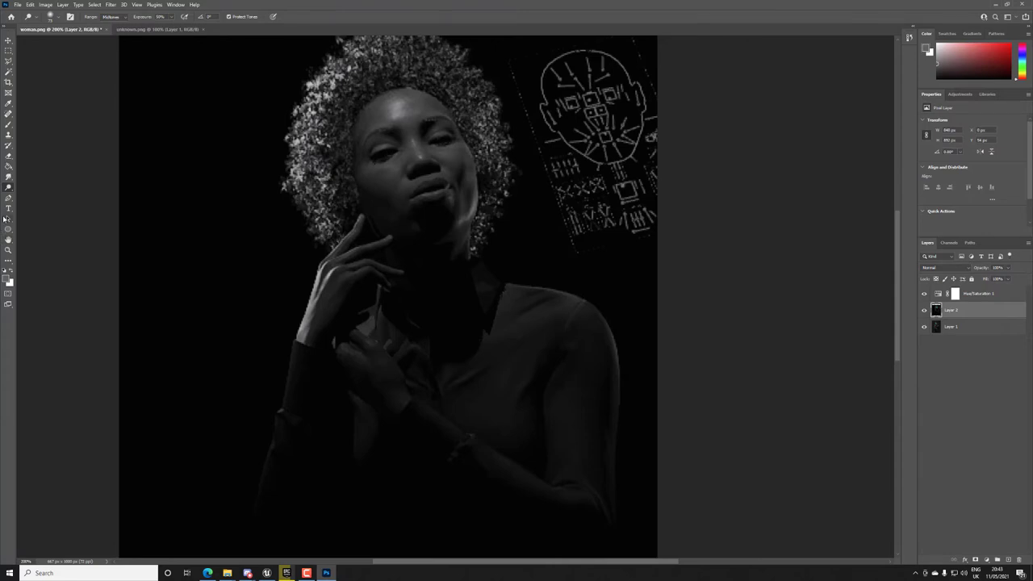
click(9, 272)
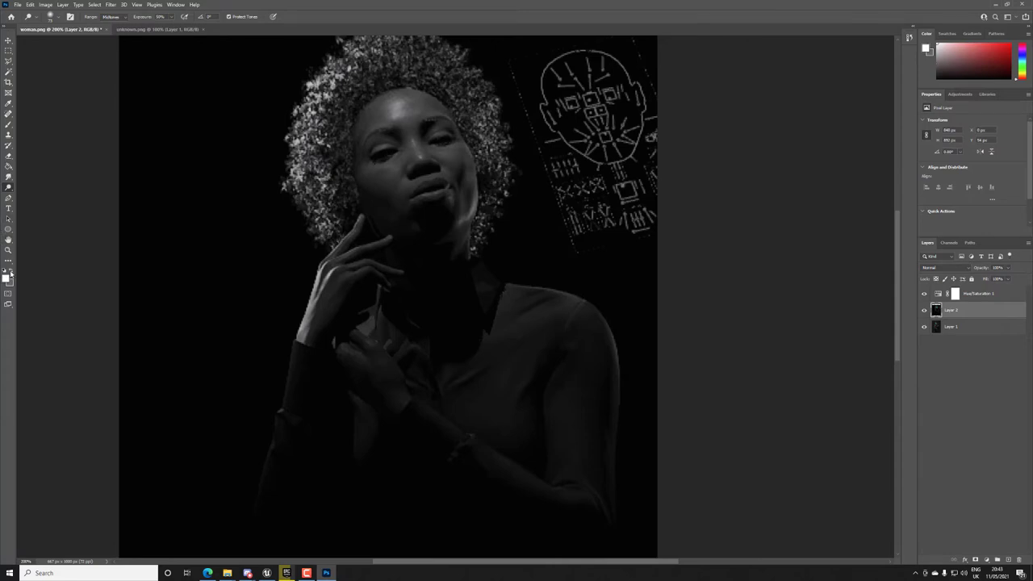
click(9, 126)
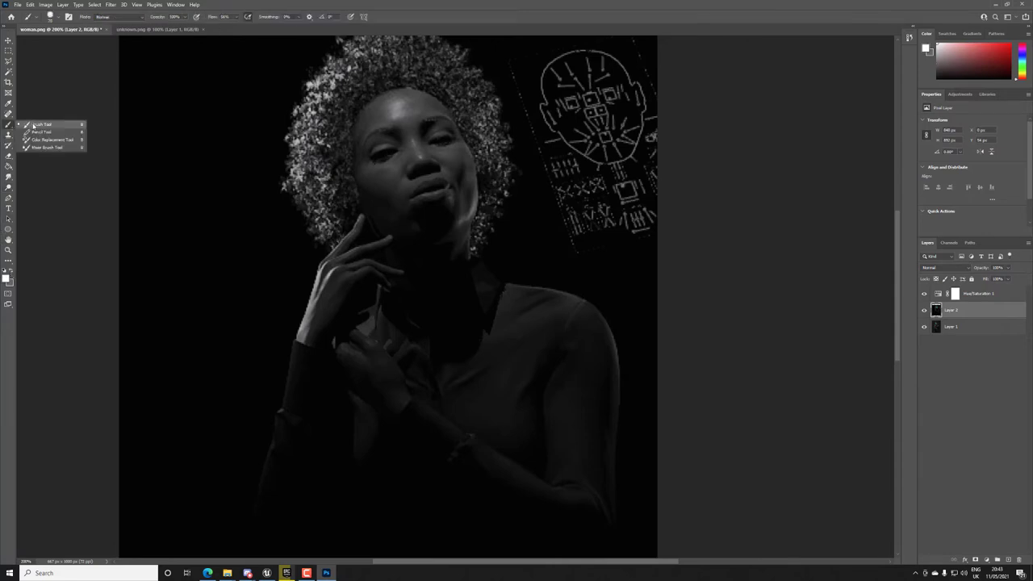
right_click(421, 477)
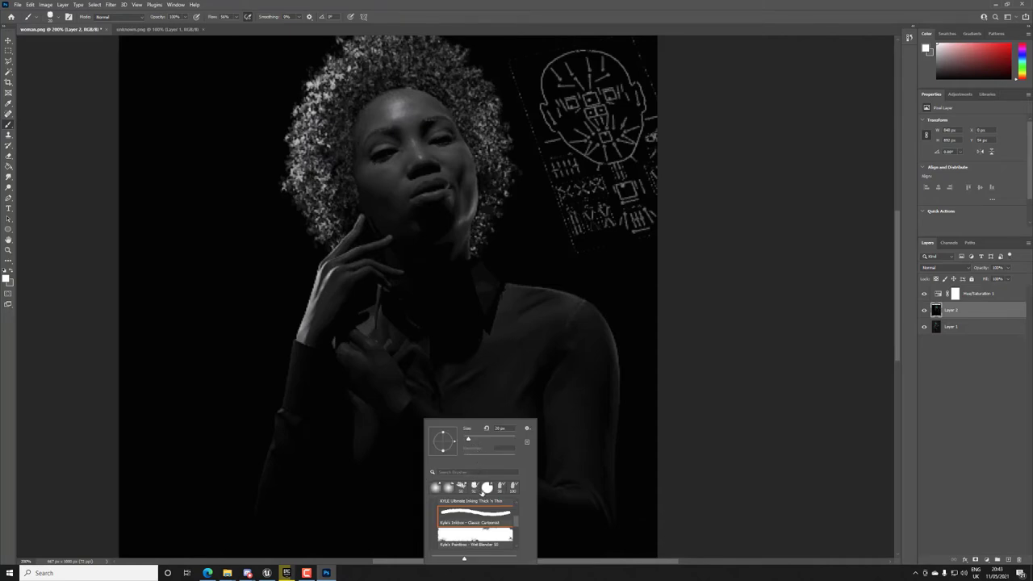
key(e)
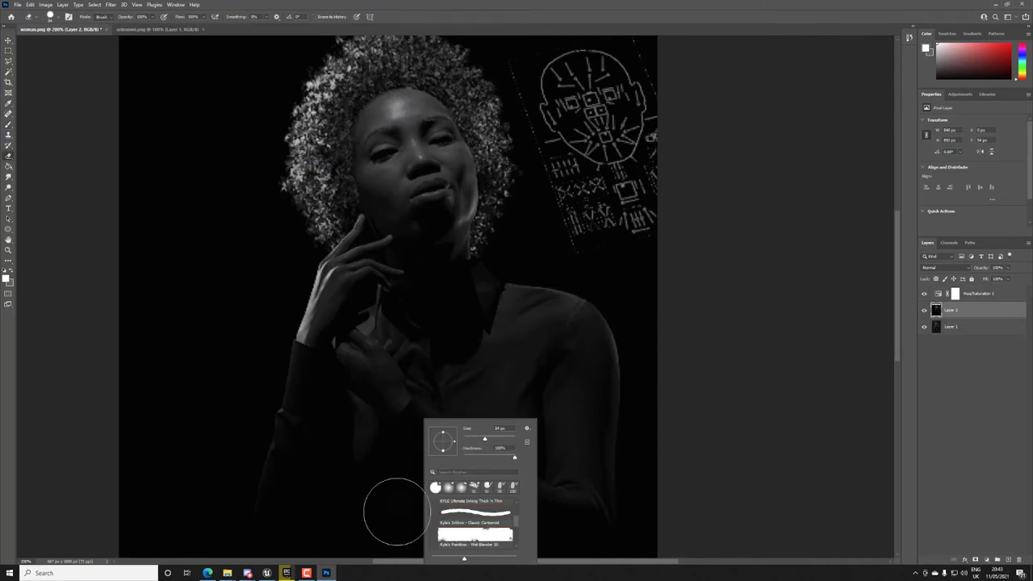
drag(484, 438, 473, 439)
click(975, 432)
click(1004, 311)
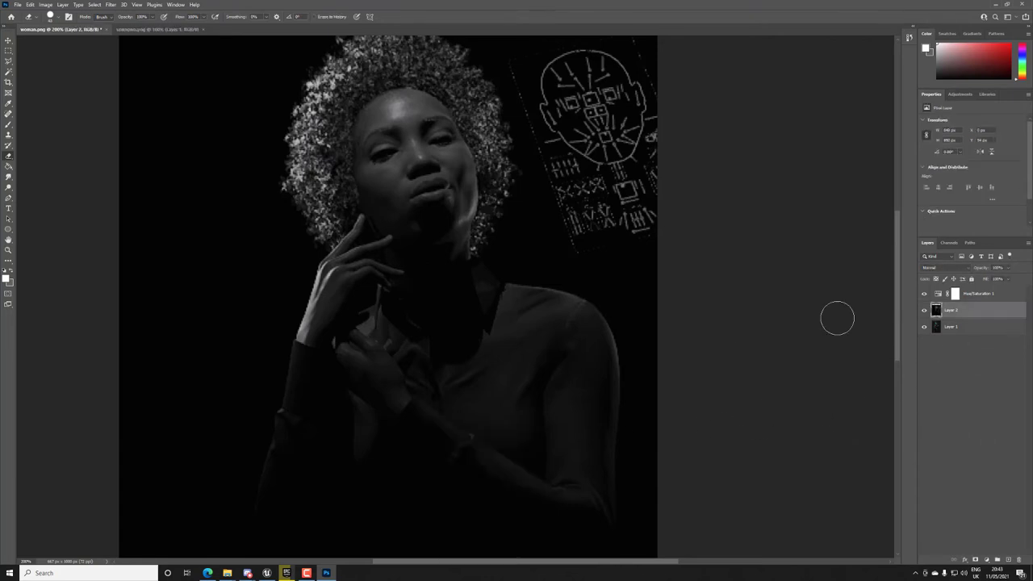
right_click(425, 408)
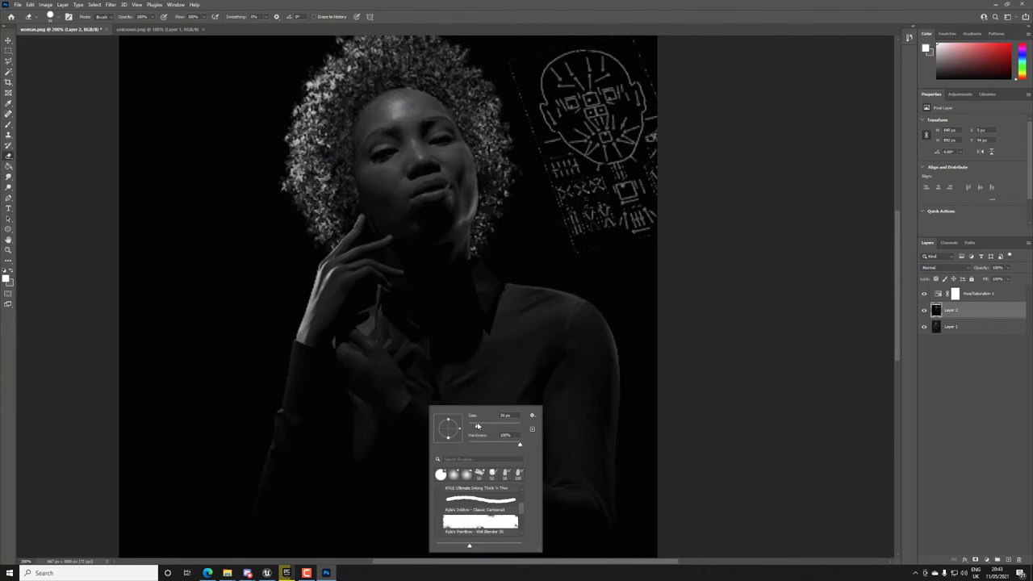
drag(479, 425, 476, 426)
Switch back to the Dodge tool and make a fresh duplicate of Layer 2 named Layer 2 copy
key(o)
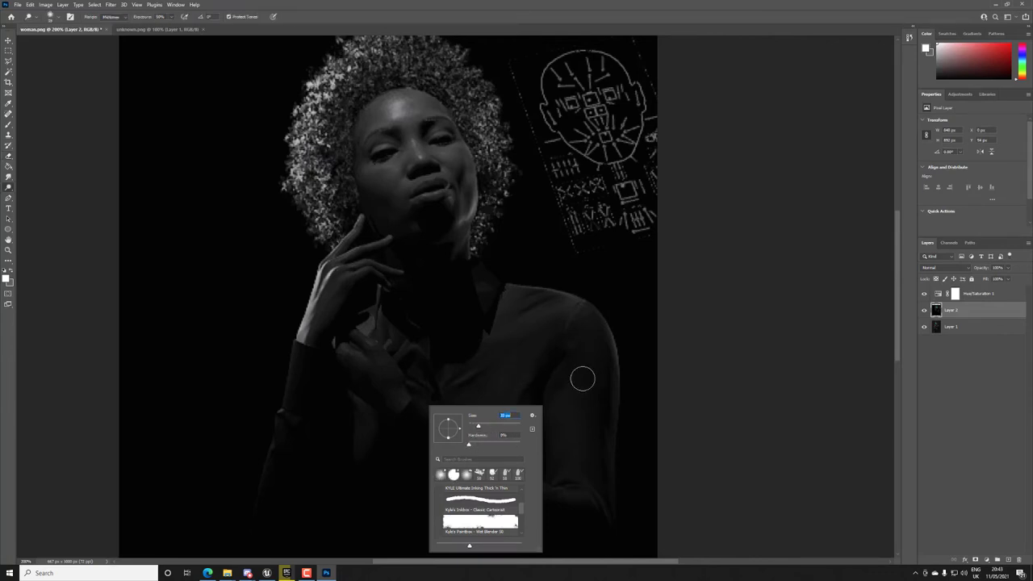
click(965, 309)
right_click(964, 309)
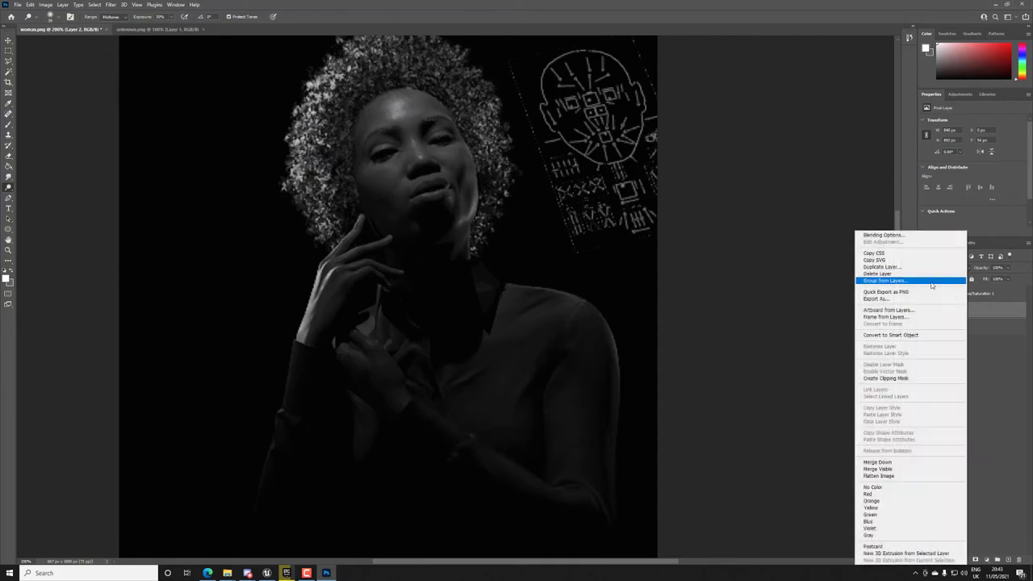
click(920, 269)
click(583, 167)
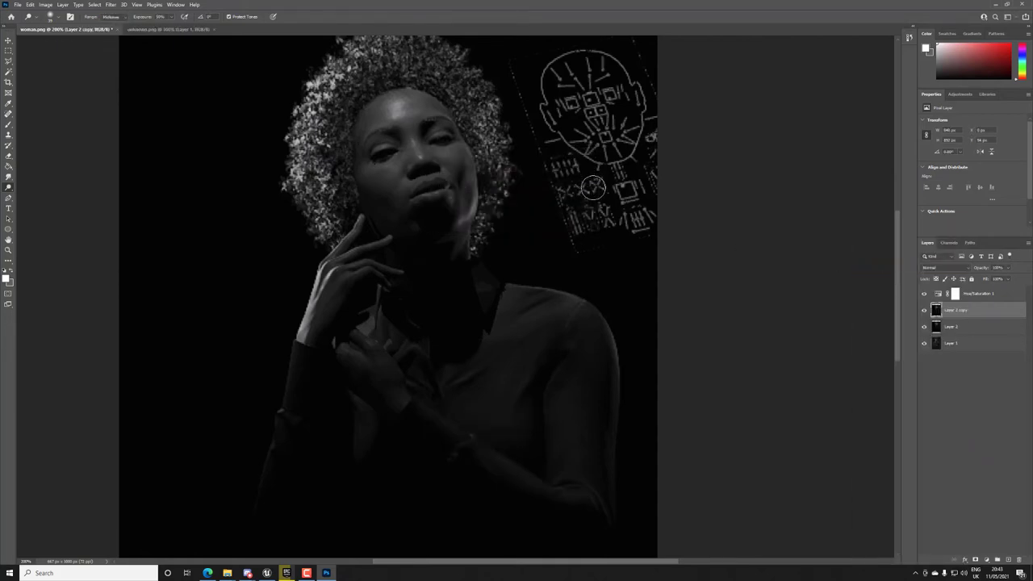
Set the foreground colour to the light grey b0b0b0
click(6, 279)
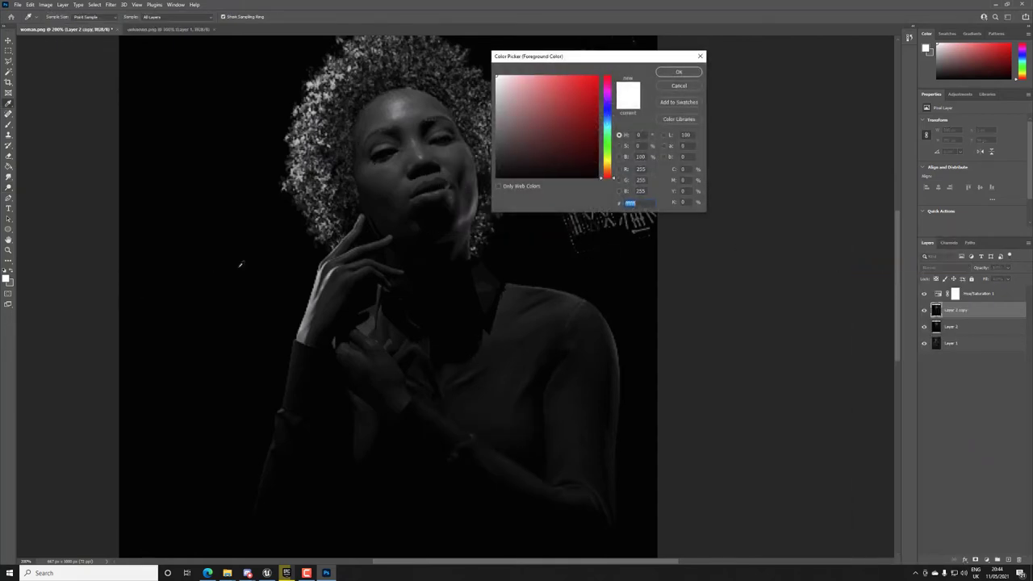
drag(481, 126, 488, 107)
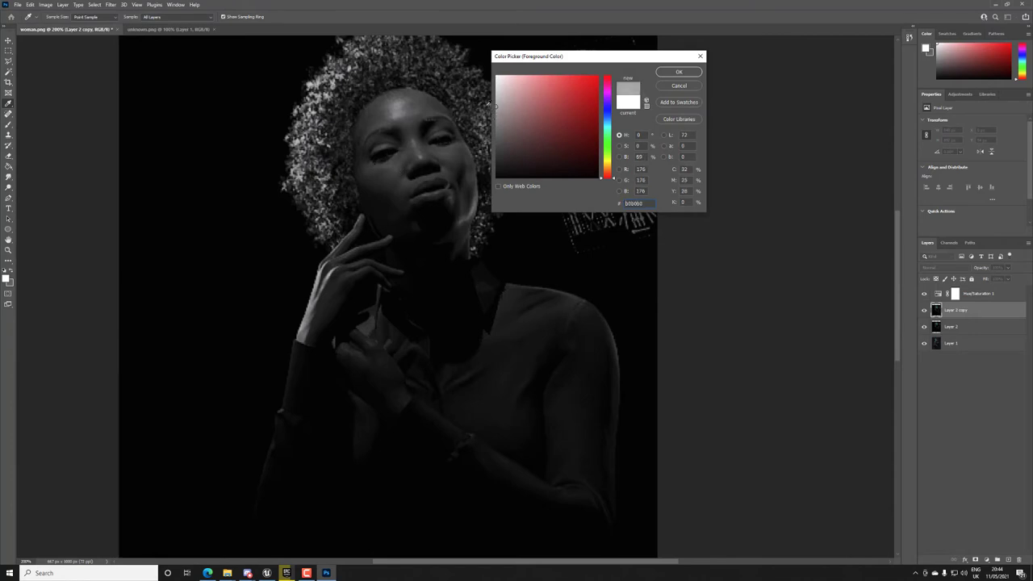
click(665, 72)
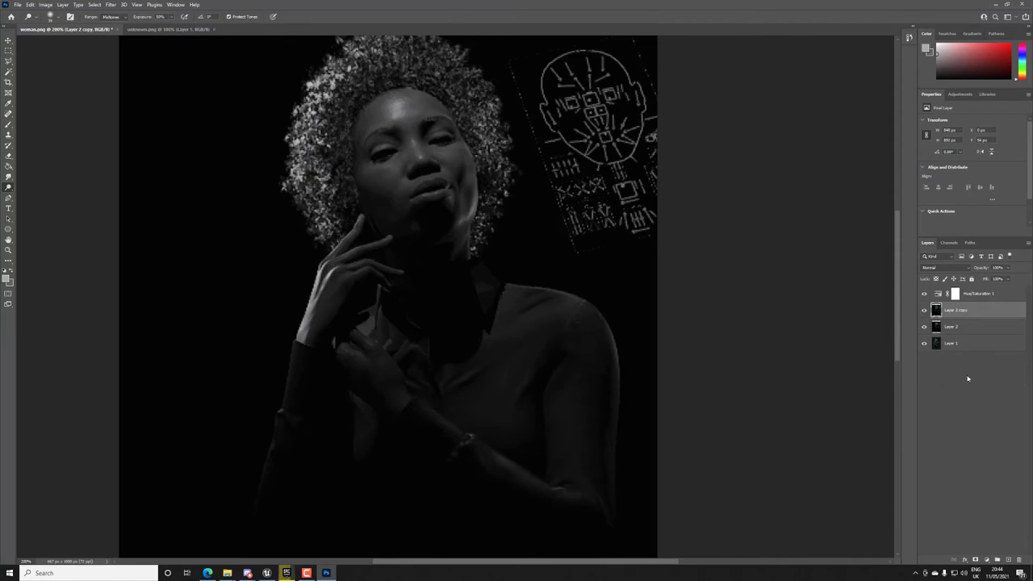
Hide Layer 2 and toggle Layer 2 copy to compare the woman's tonal values with the portrait on Layer 1
click(925, 327)
click(924, 310)
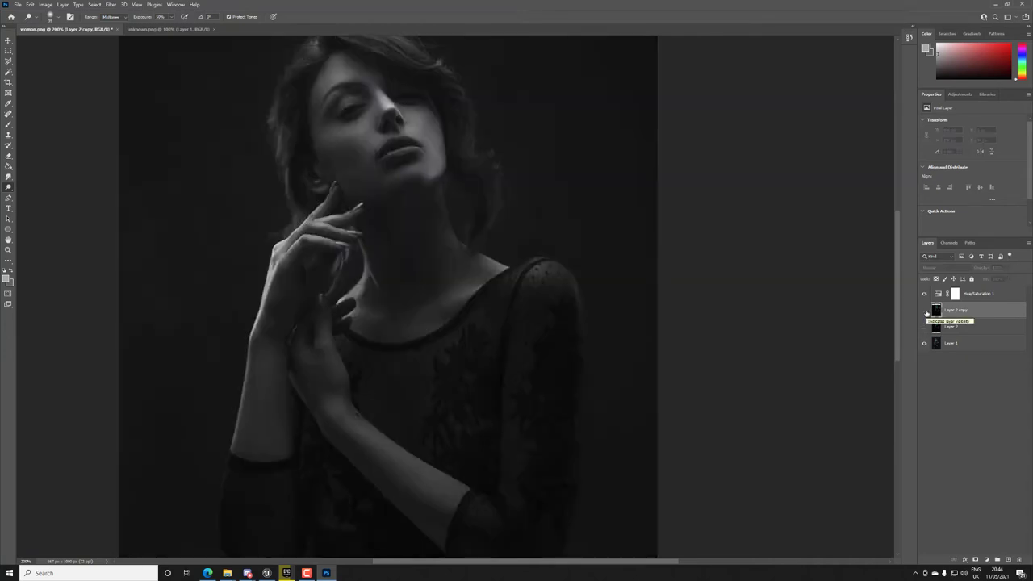
click(925, 310)
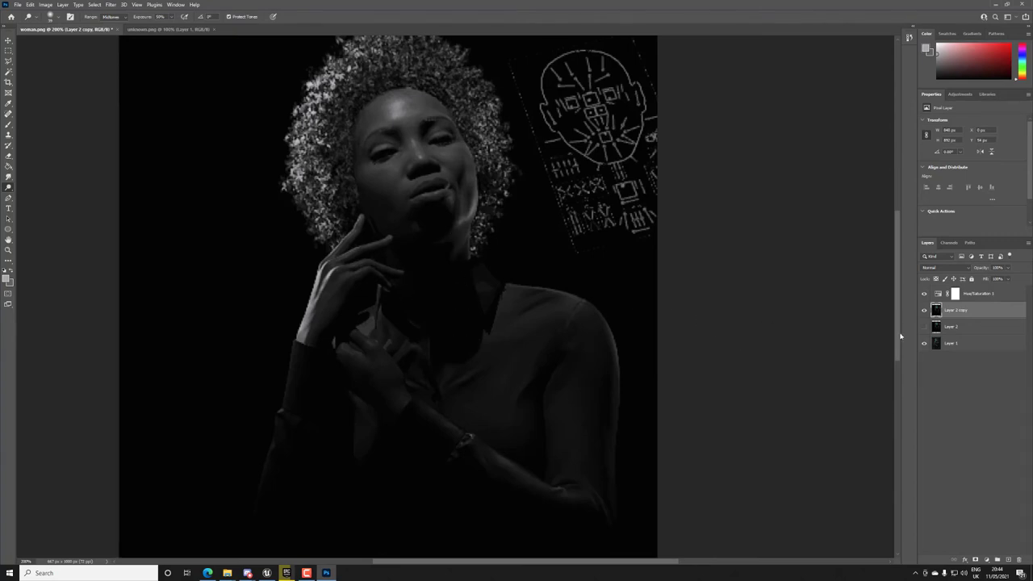
click(924, 344)
click(924, 311)
click(924, 311)
Dodge the fingers and back of the raised hand on Layer 2 copy and compare it with Layer 1
mouse_move(312, 297)
mouse_down()
mouse_move(340, 237)
mouse_move(354, 270)
mouse_move(365, 259)
mouse_up()
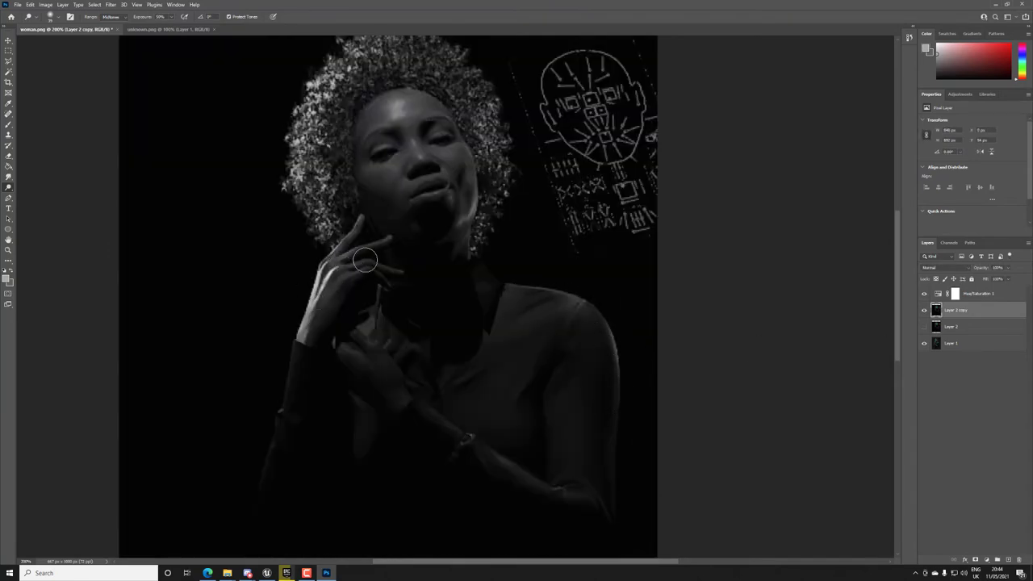
mouse_move(360, 223)
mouse_down()
mouse_move(378, 280)
mouse_move(324, 301)
mouse_up()
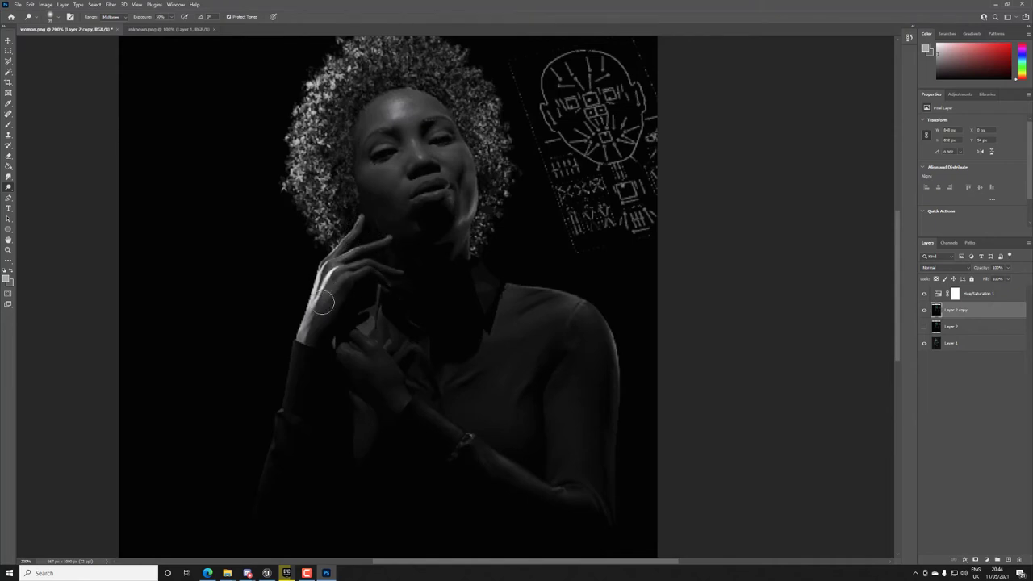
click(924, 326)
click(923, 310)
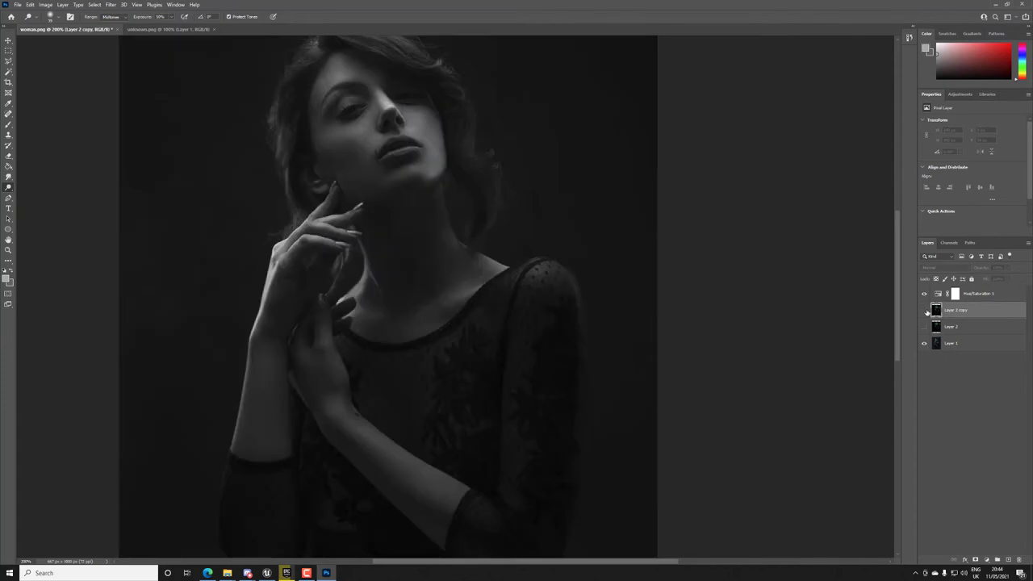
click(923, 310)
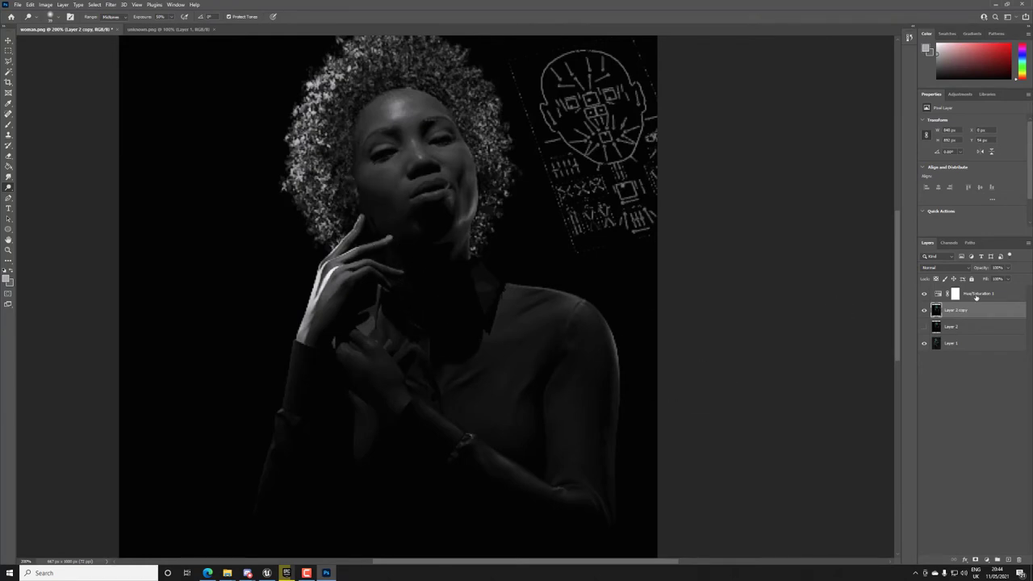
Try Soft Light and other blend modes on Layer 2 copy, hiding Layer 1 and showing Layer 2 beneath it
click(967, 268)
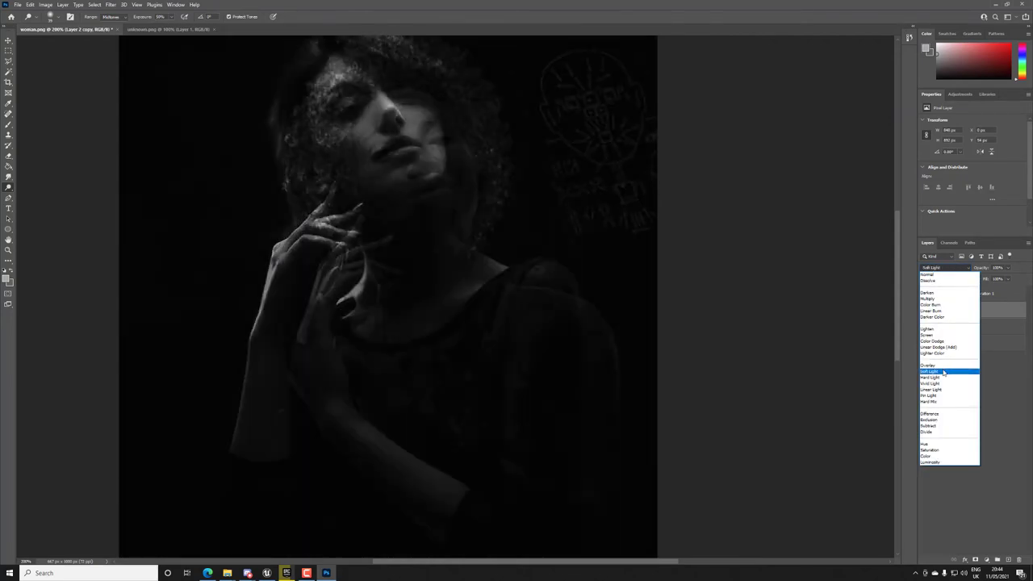
click(943, 372)
click(925, 347)
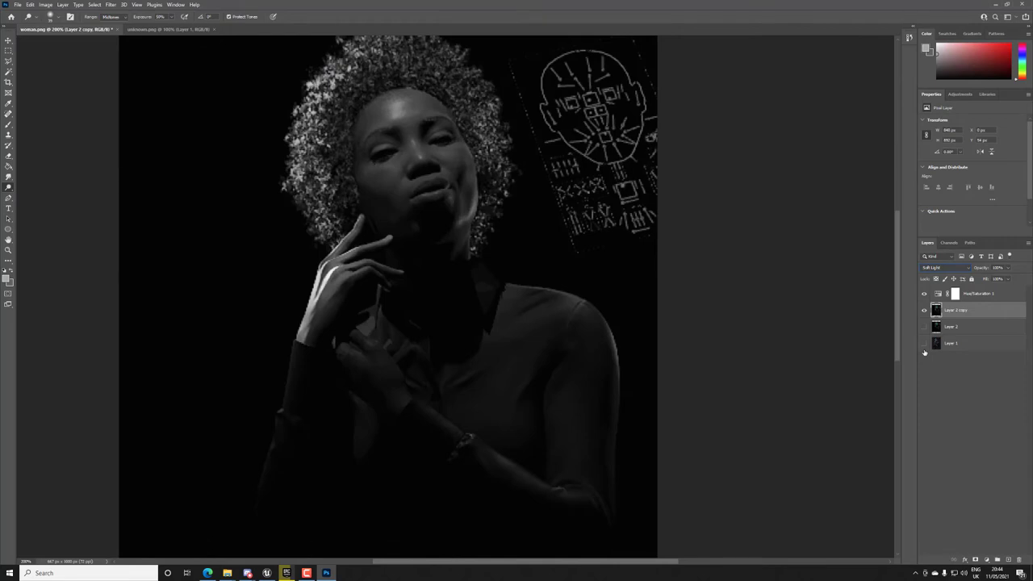
click(940, 268)
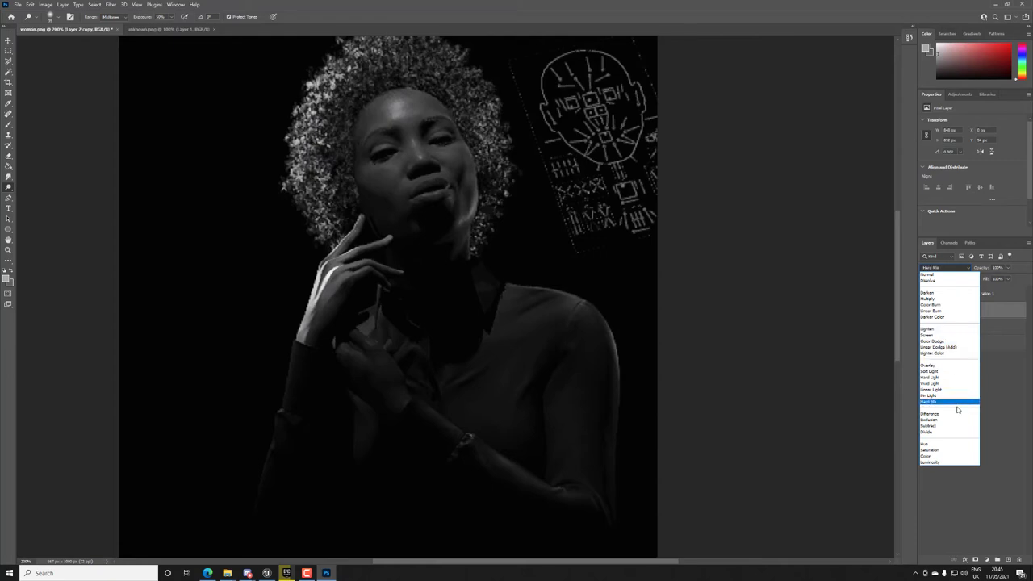
click(943, 269)
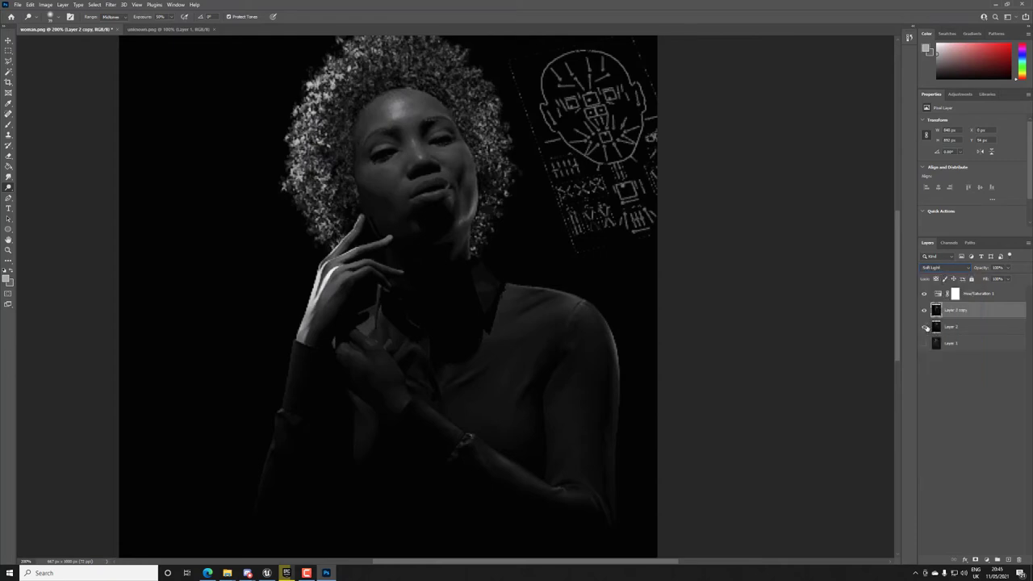
Blend Layer 2 copy with Layer 2 using Screen mode at about 40% opacity
click(938, 268)
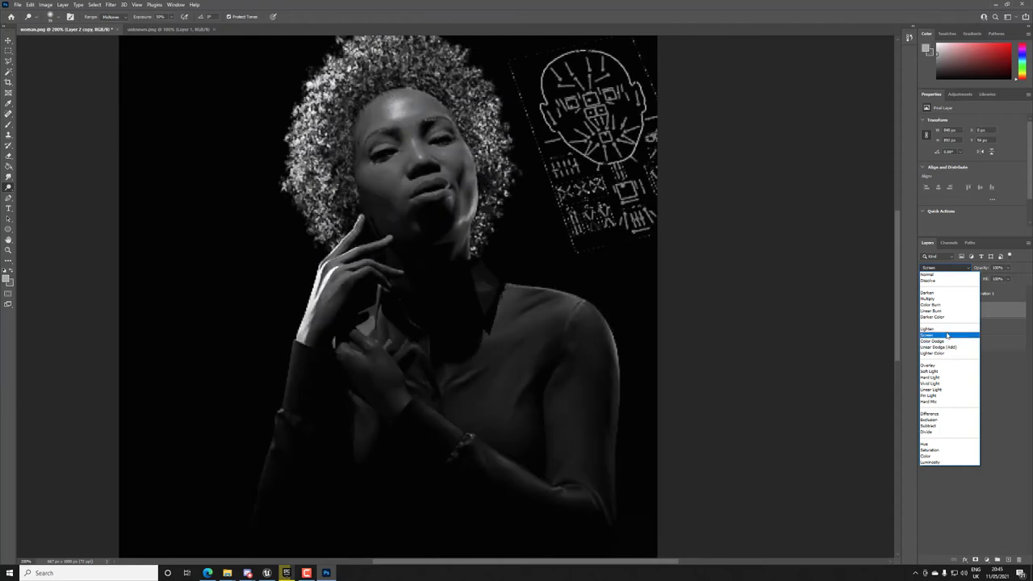
click(947, 334)
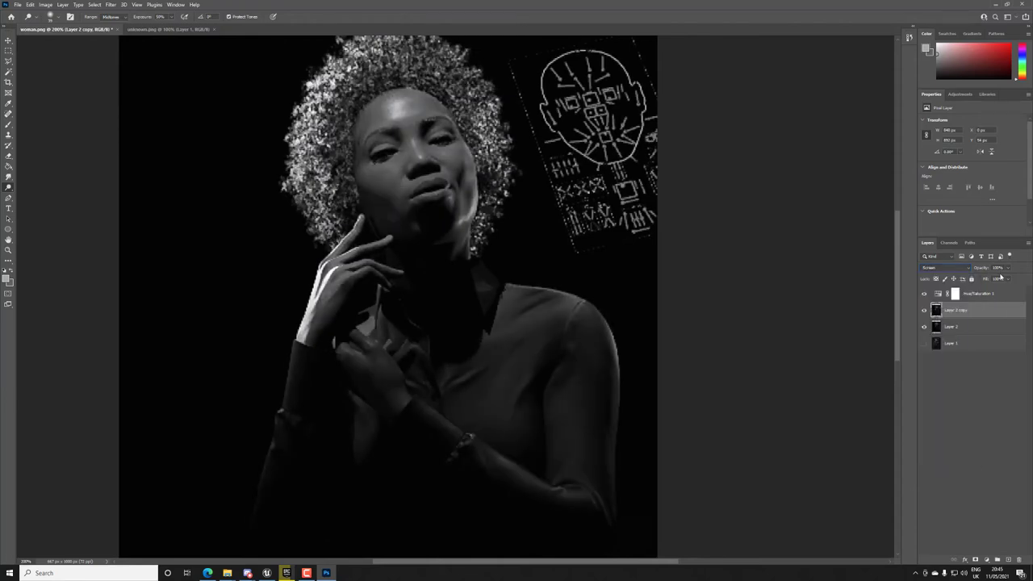
click(1006, 267)
drag(1009, 279, 988, 281)
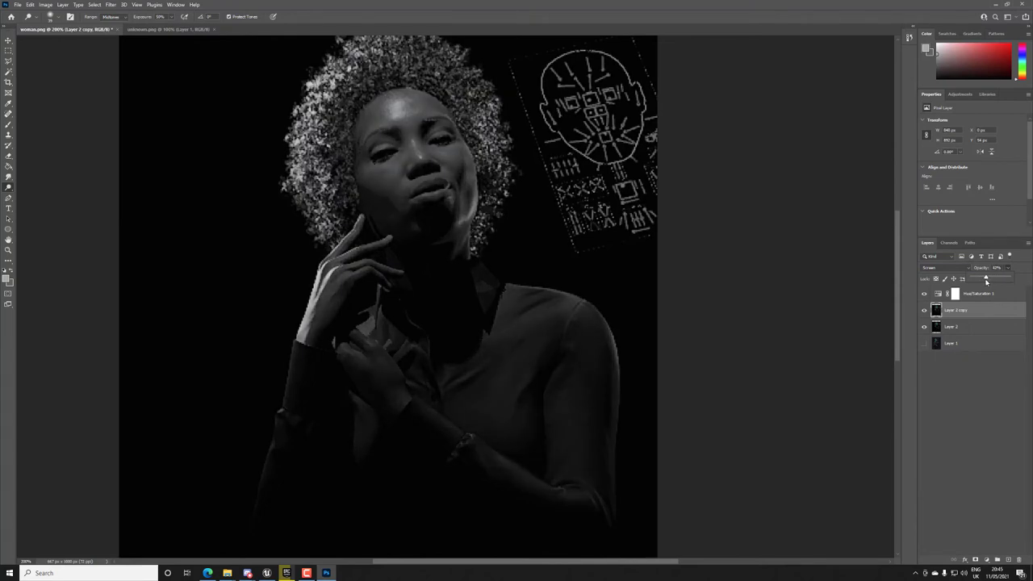
Toggle Layer 2 copy, Layer 2 and Layer 1 to compare the screened result with the original and the reference portrait
click(925, 313)
click(926, 313)
click(925, 314)
click(925, 343)
click(924, 310)
click(924, 327)
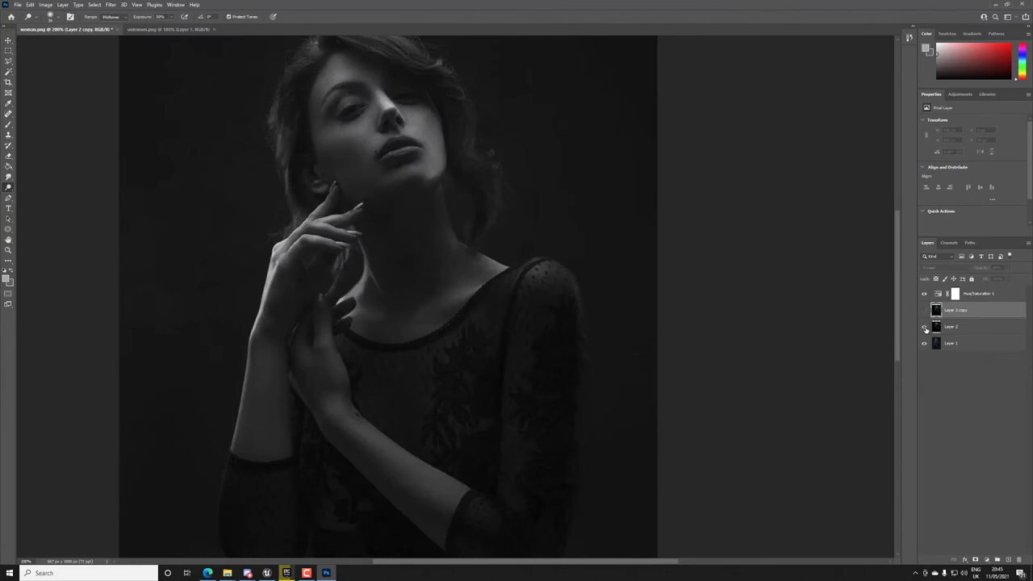
click(924, 326)
click(924, 311)
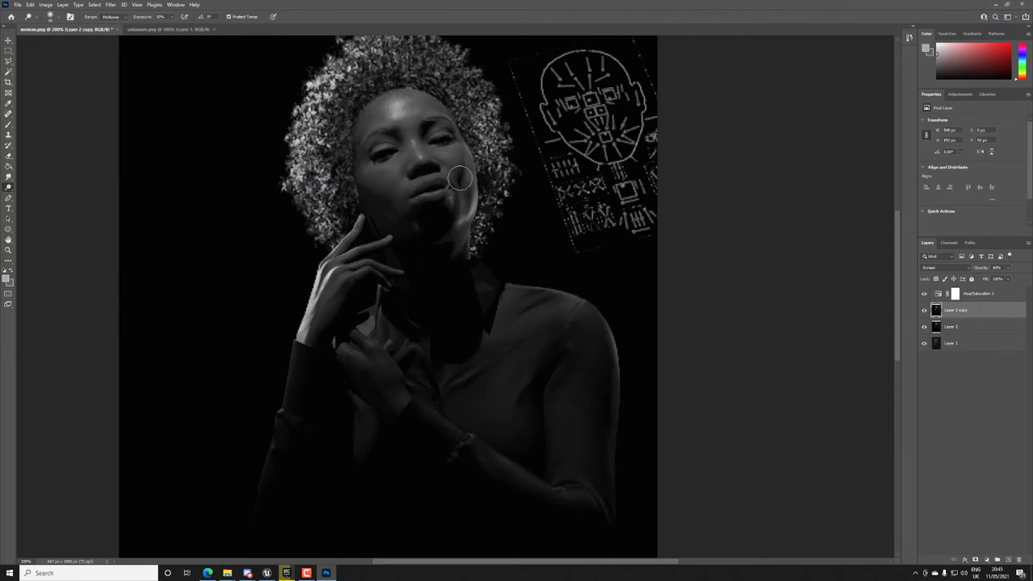
Hide Layer 2 and return Layer 2 copy to Normal blending at 100% opacity
click(924, 326)
click(940, 267)
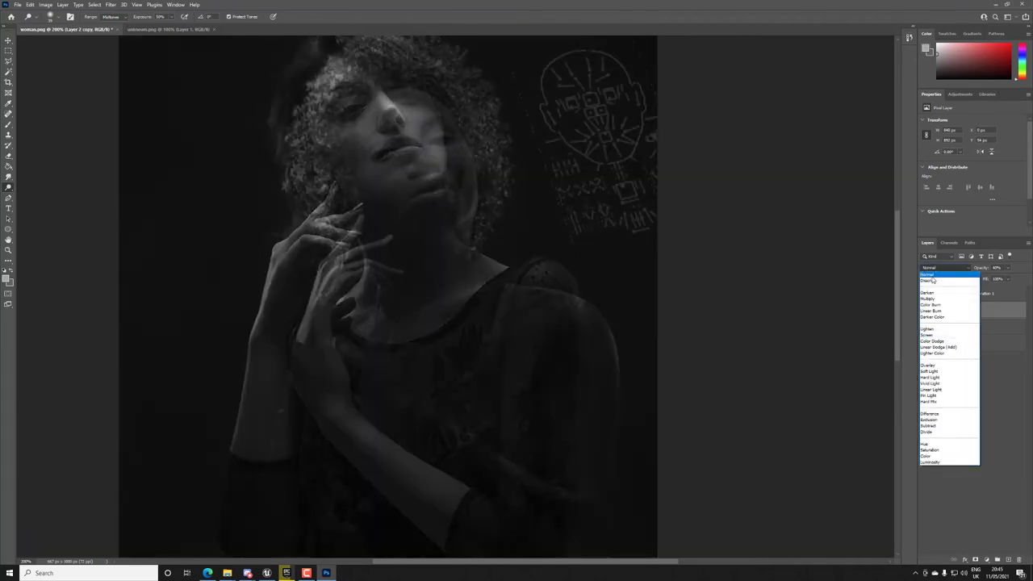
click(934, 273)
click(1006, 270)
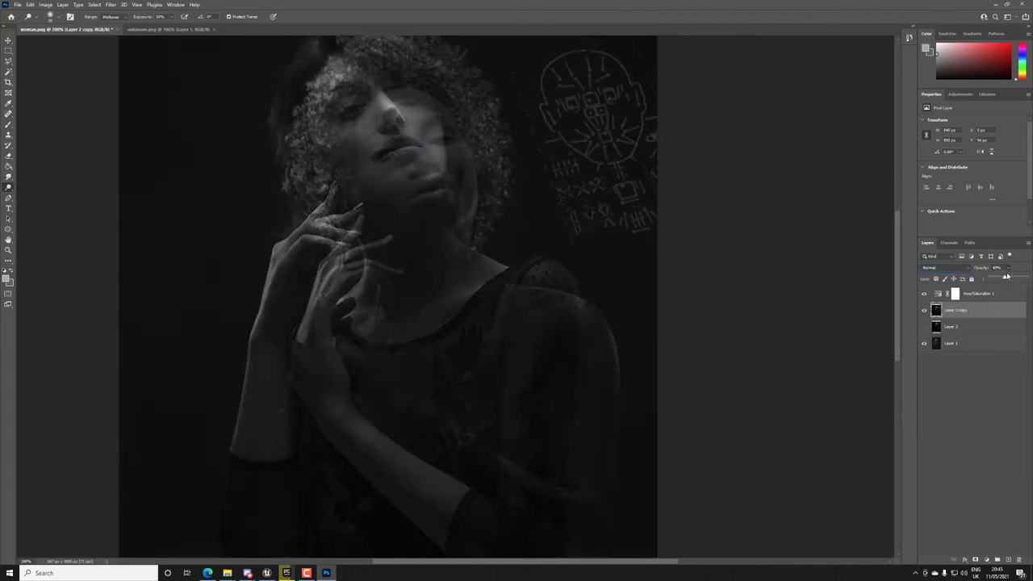
drag(1009, 279, 1027, 277)
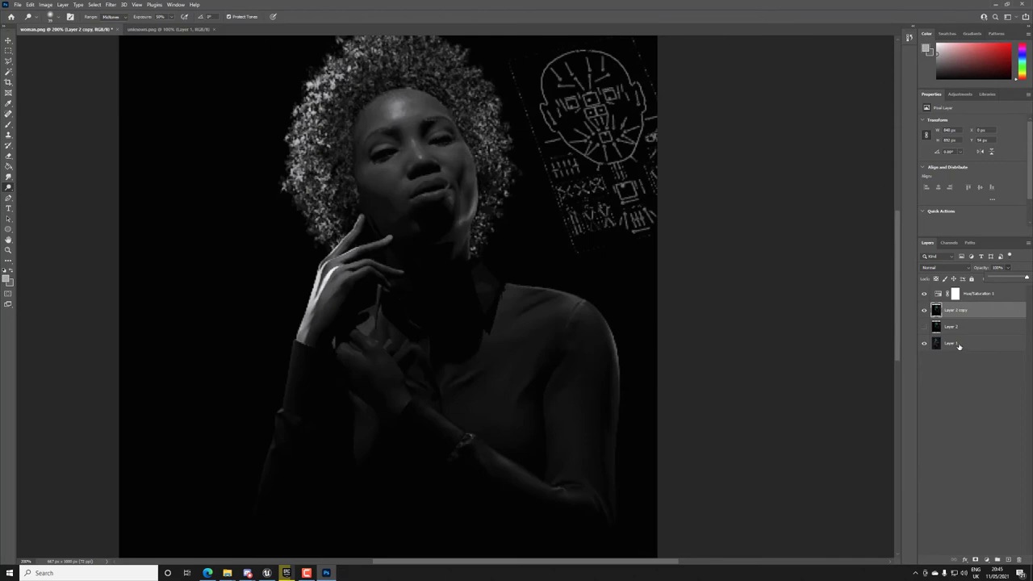
Show Layer 1, Layer 2 copy and Layer 2 one at a time to compare how light falls on the hands
click(924, 310)
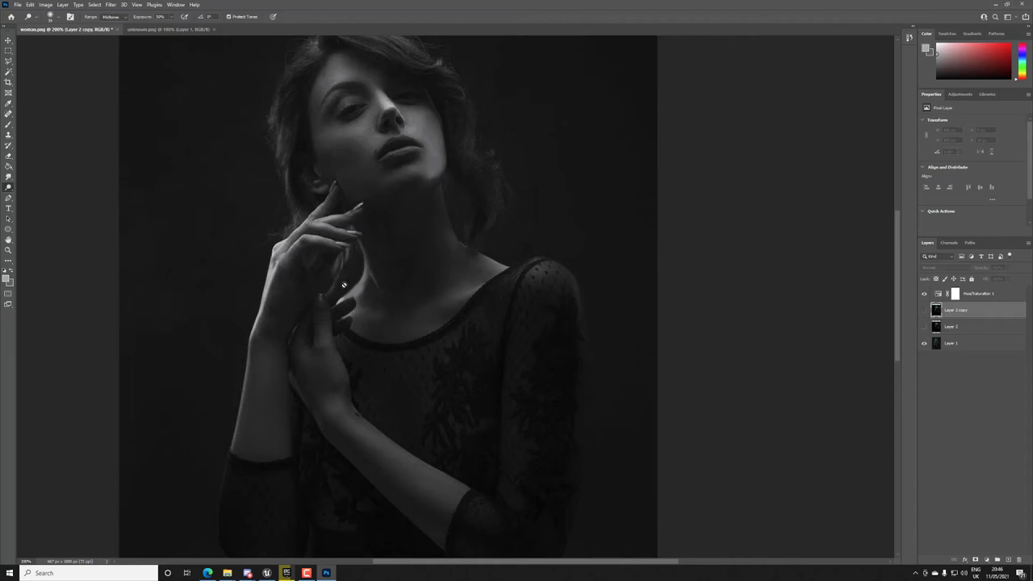
click(923, 343)
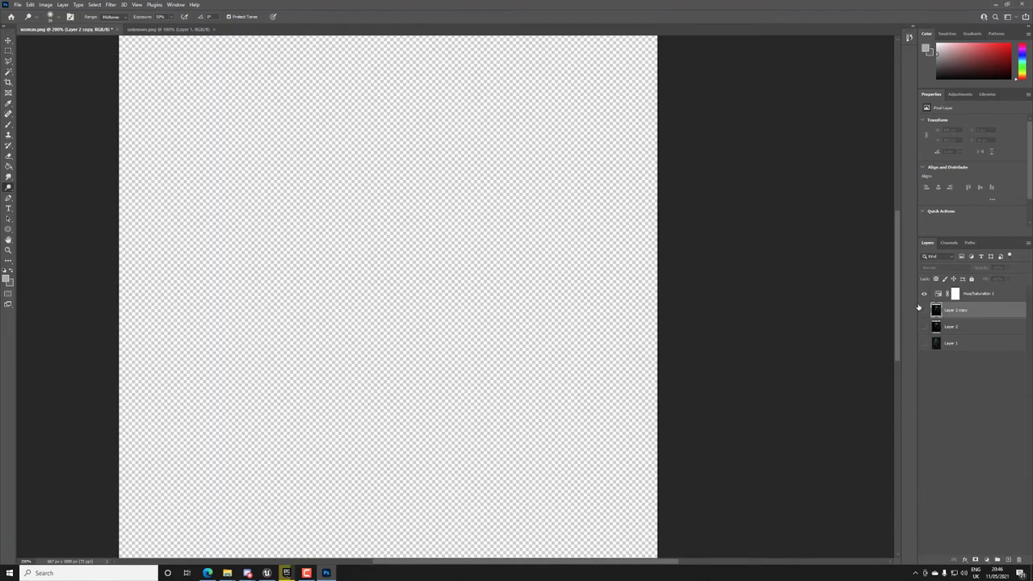
click(924, 310)
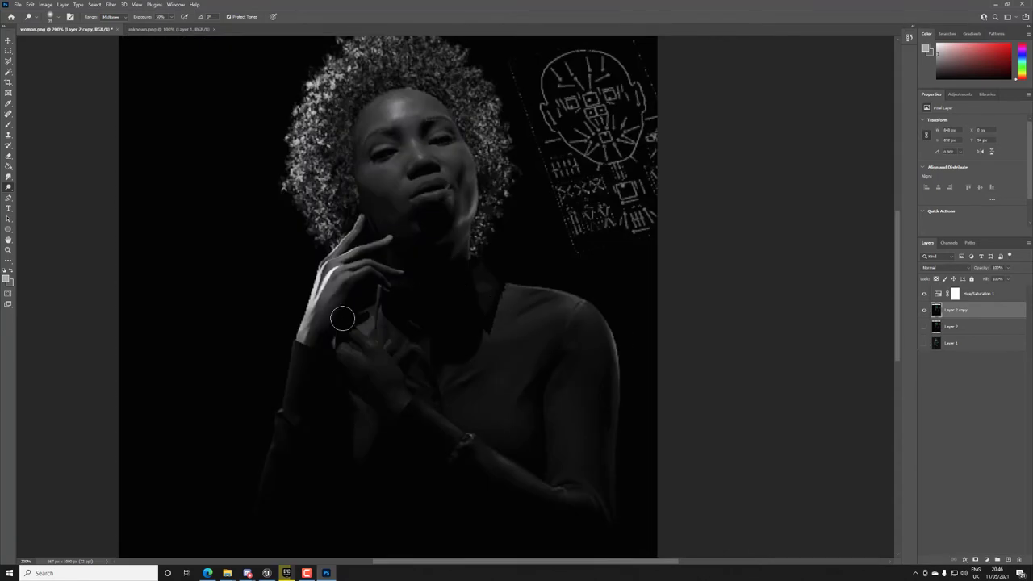
click(934, 326)
click(924, 310)
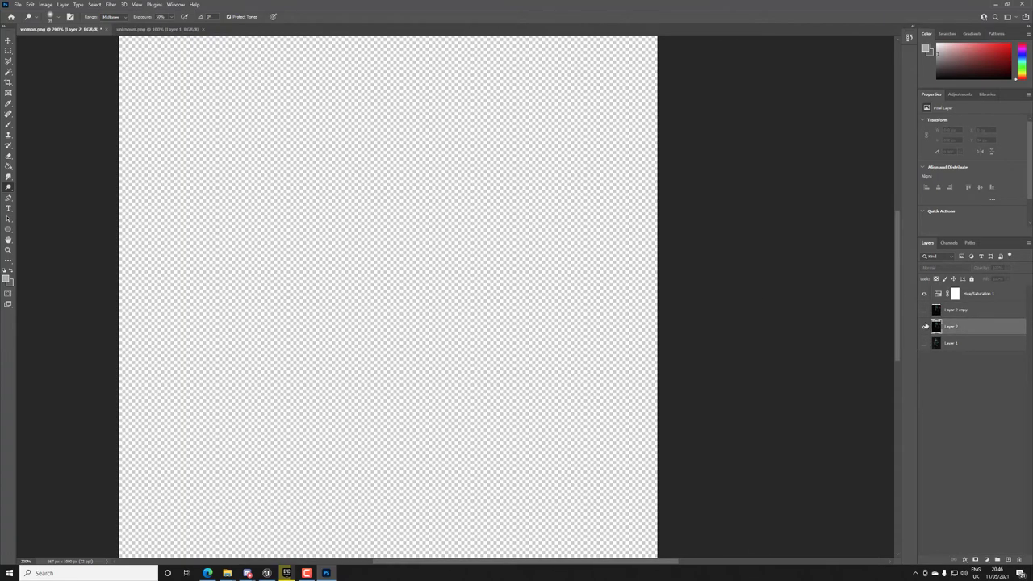
click(924, 326)
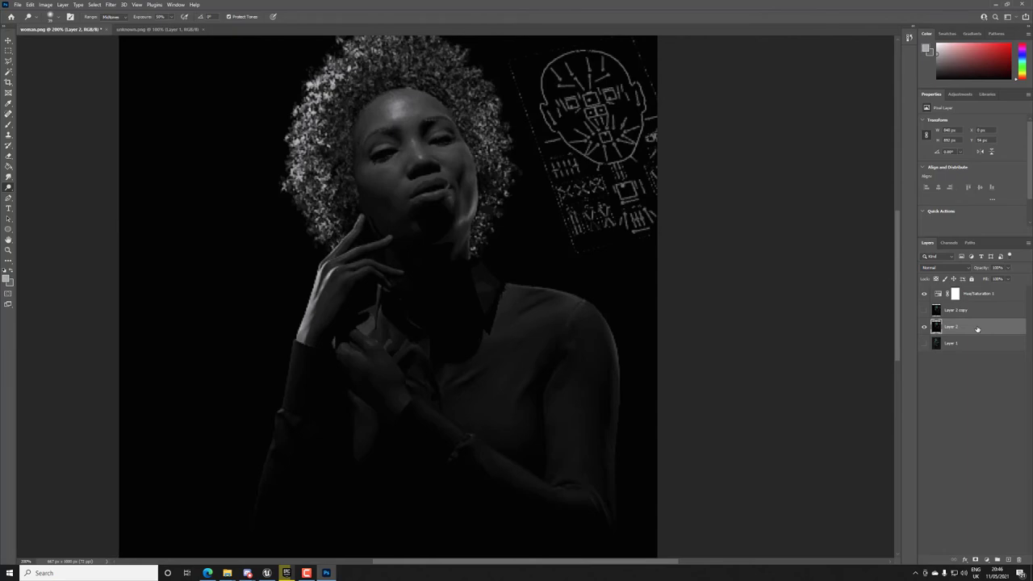
Delete the dodged Layer 2 copy
click(937, 310)
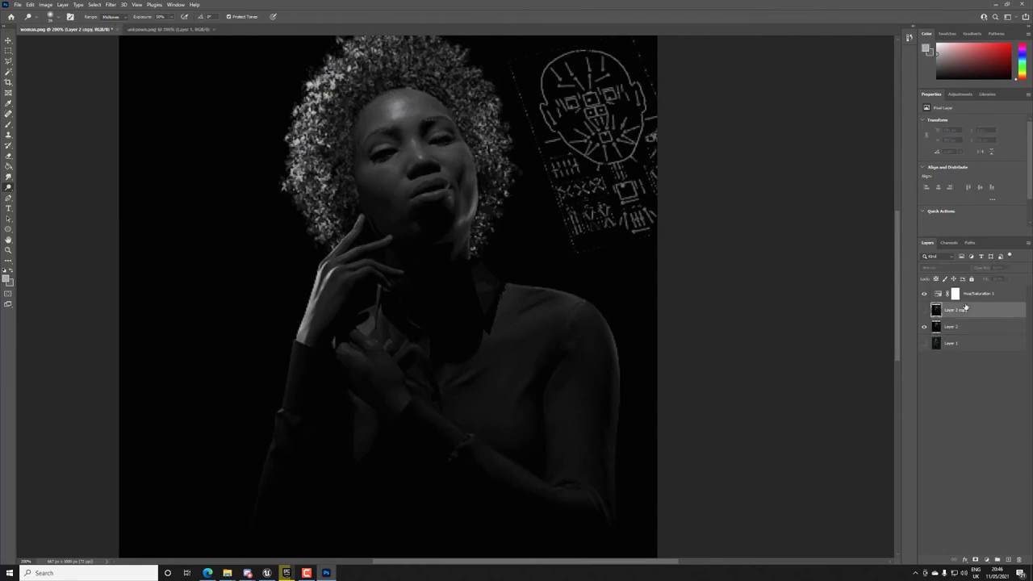
click(1018, 558)
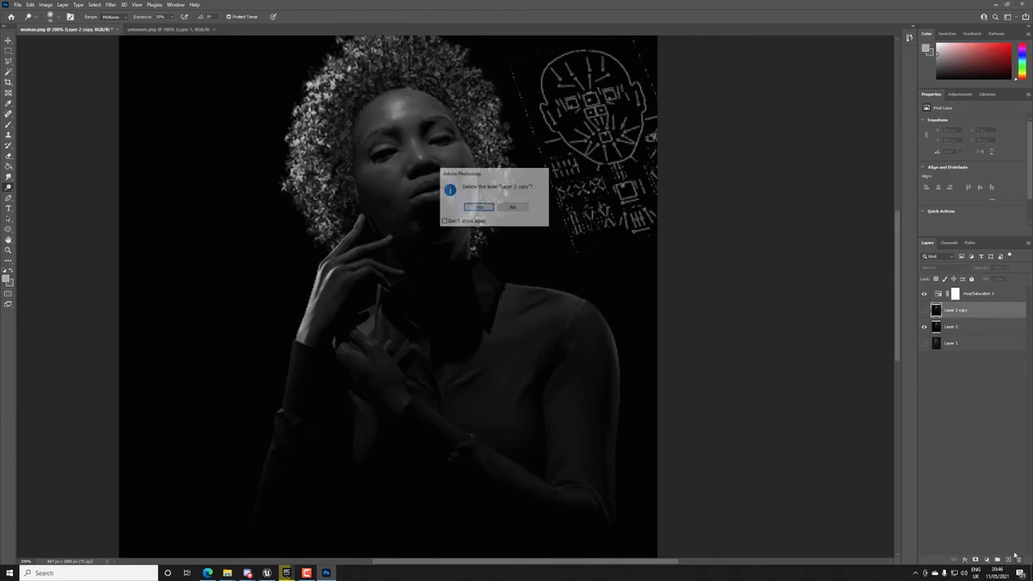
key(Return)
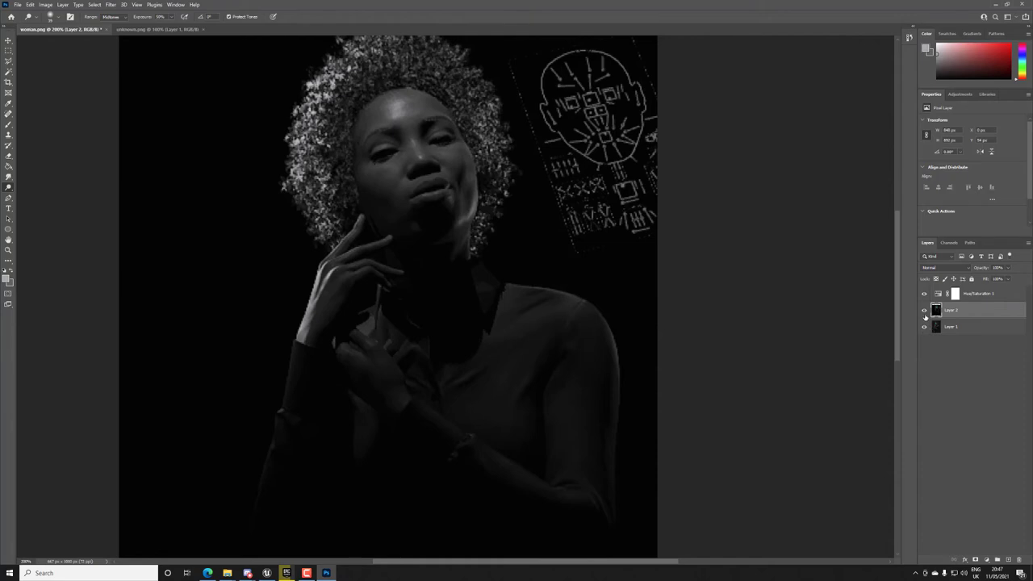
Toggle Layer 2 against Layer 1, and hide the Hue/Saturation 1 adjustment to view the portraits in colour
click(925, 315)
click(924, 311)
click(924, 293)
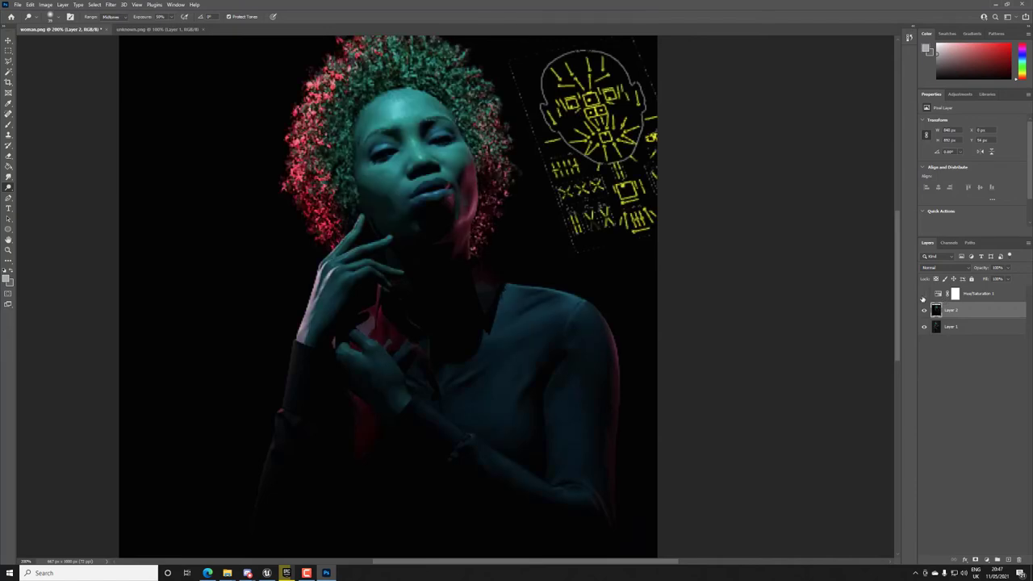
Switch between the two coloured portraits and examine the red light around the hand and neck on Layer 1 up close
click(924, 310)
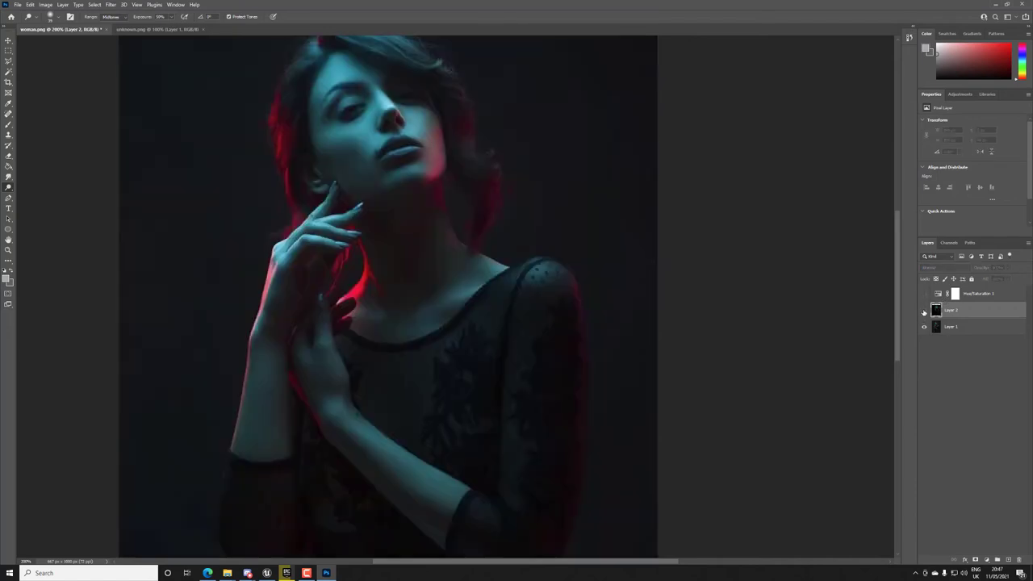
click(923, 311)
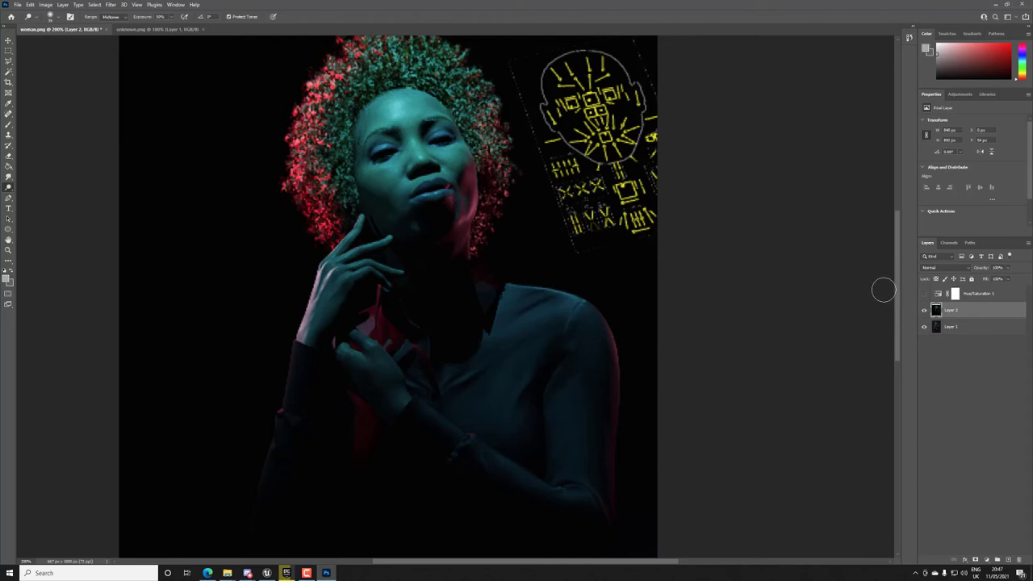
click(924, 311)
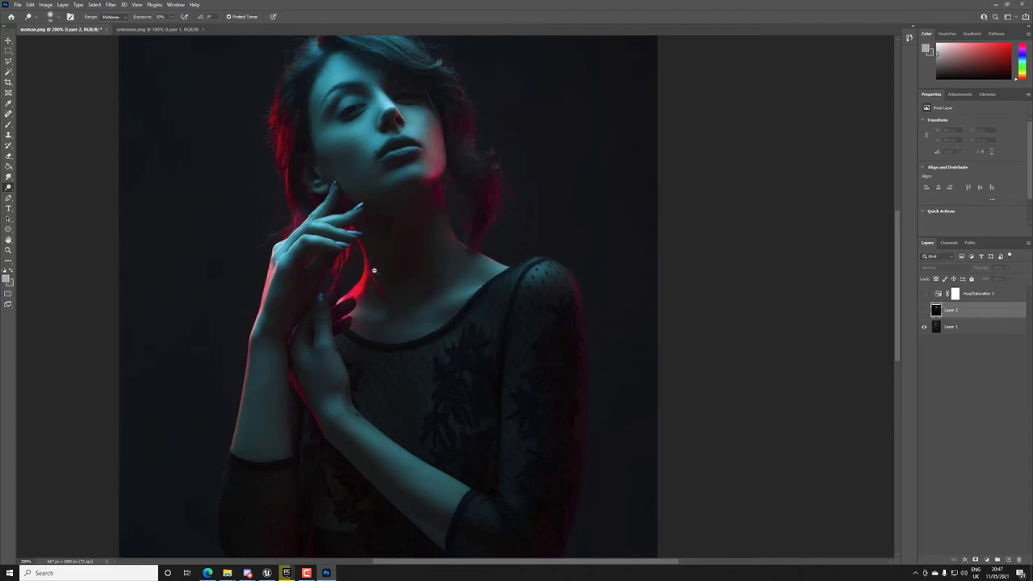
alt+scroll(373, 270, down, 1)
alt+scroll(431, 266, up, 3)
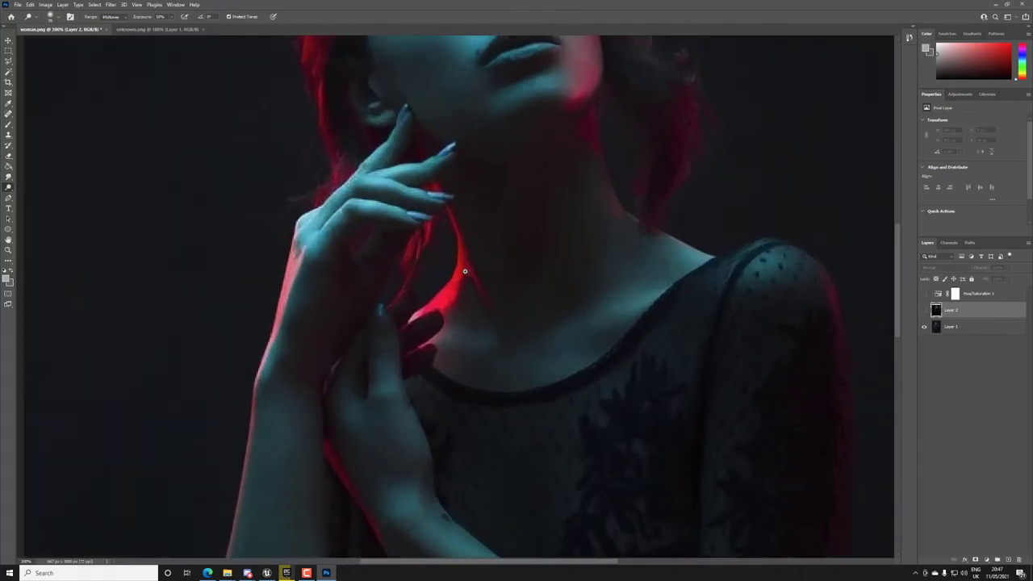
alt+scroll(465, 271, up, 2)
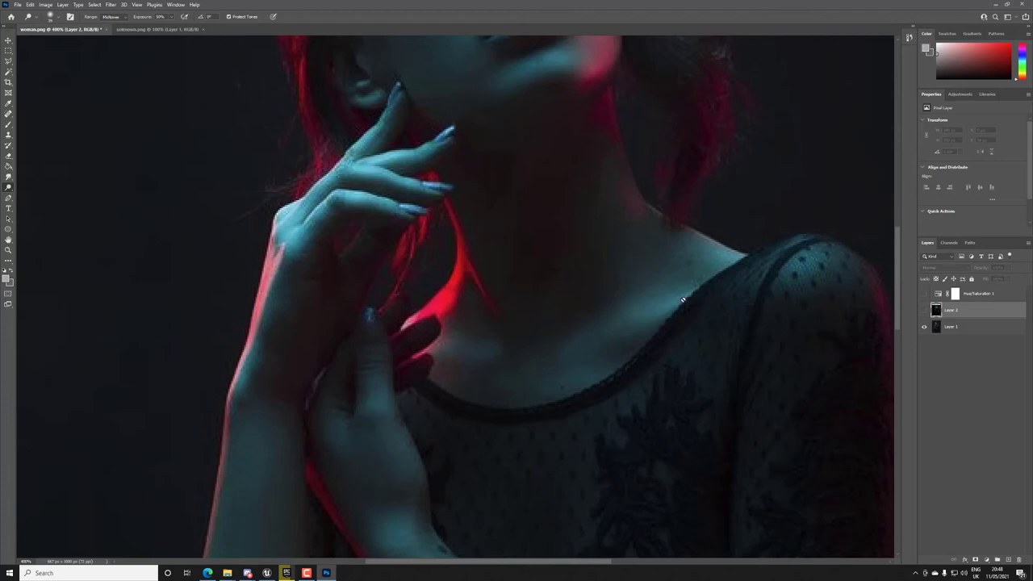
View the whole Layer 1 portrait, and show Layer 2 in its place to compare the coloured lighting
alt+scroll(609, 283, down, 2)
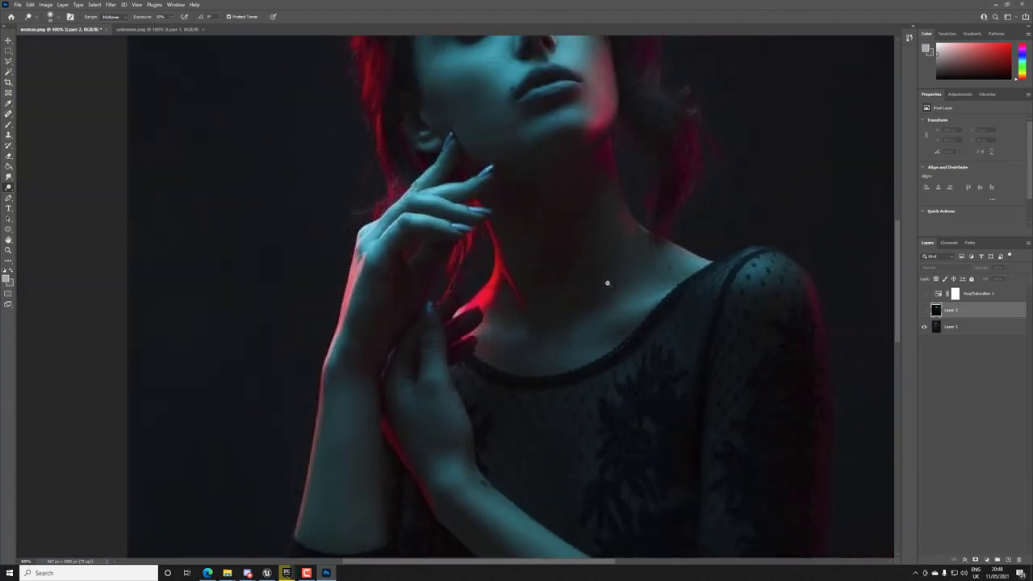
alt+scroll(548, 333, down, 2)
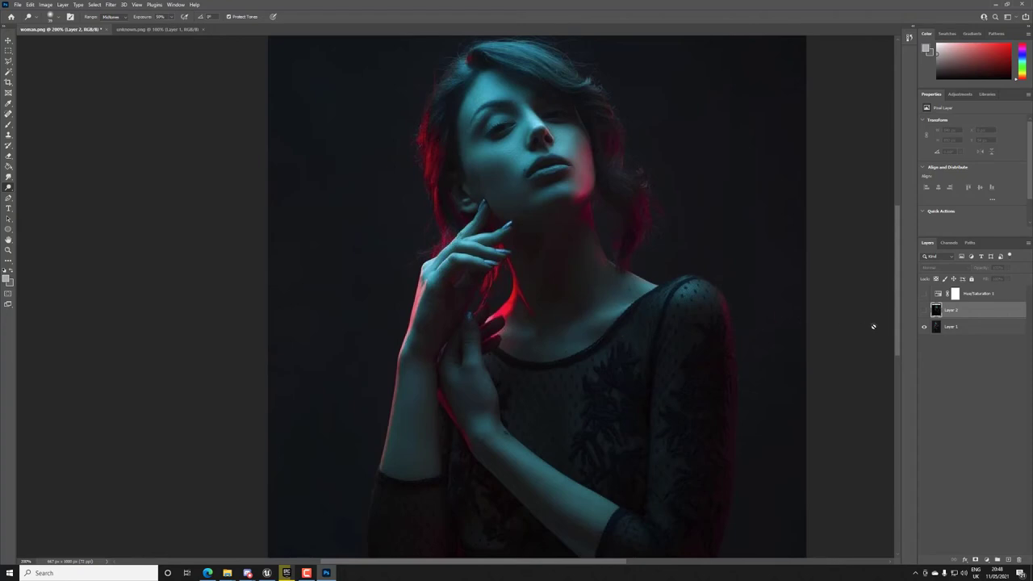
click(924, 326)
click(925, 310)
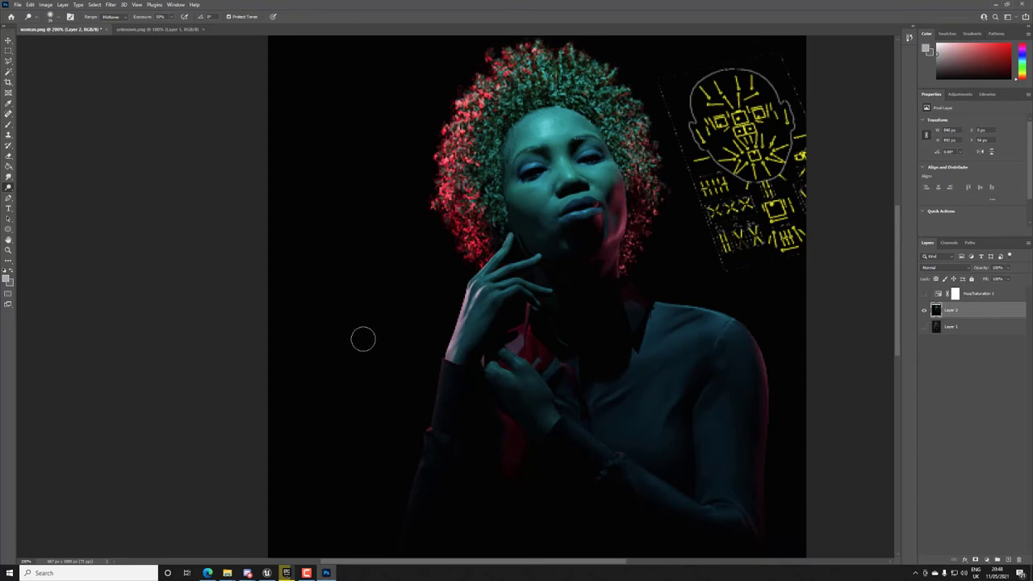
Set the foreground colour to white (ffffff)
click(6, 277)
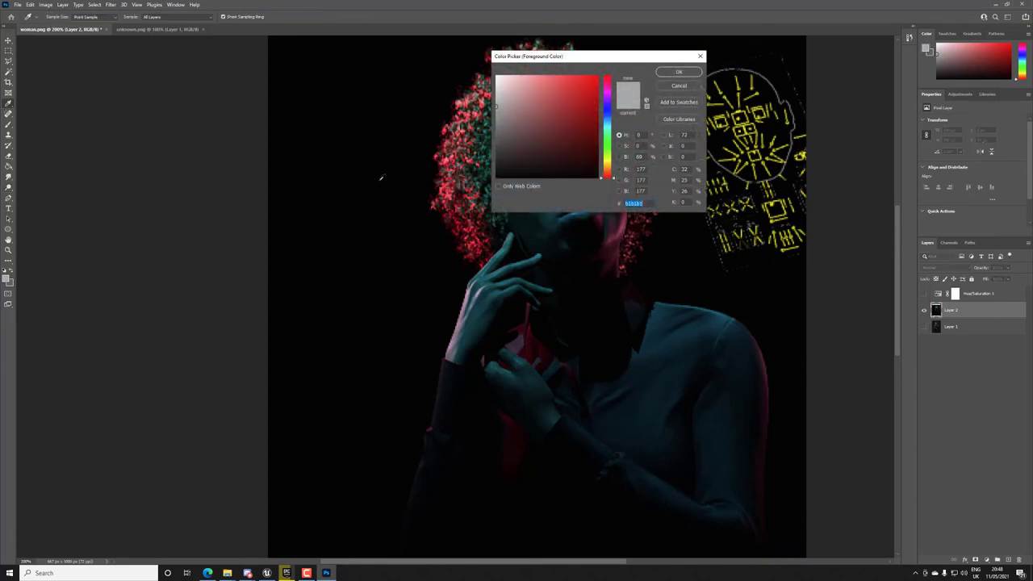
text(ffffff)
click(693, 76)
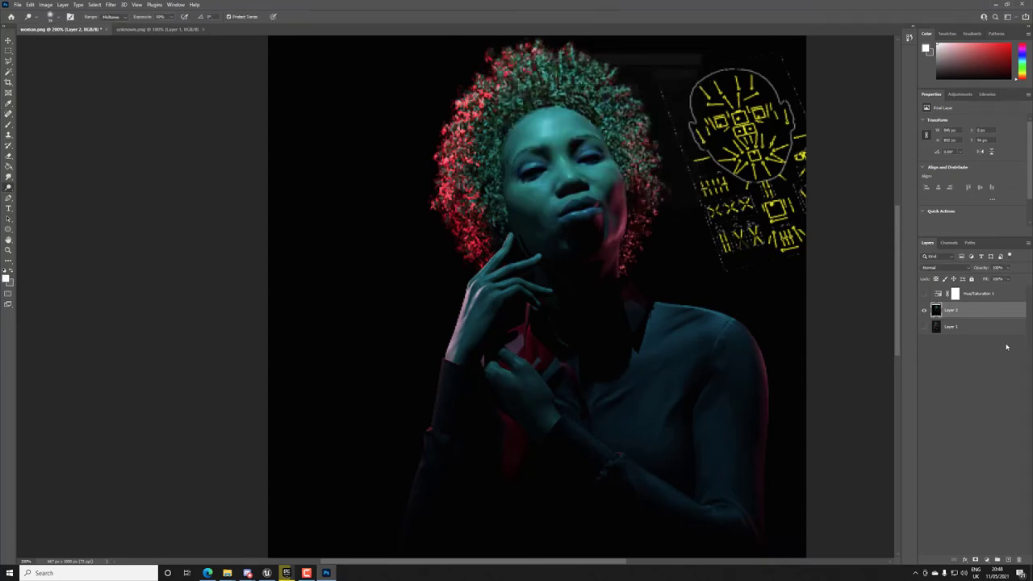
Duplicate Layer 2 as Layer 2 copy in the same document
right_click(964, 314)
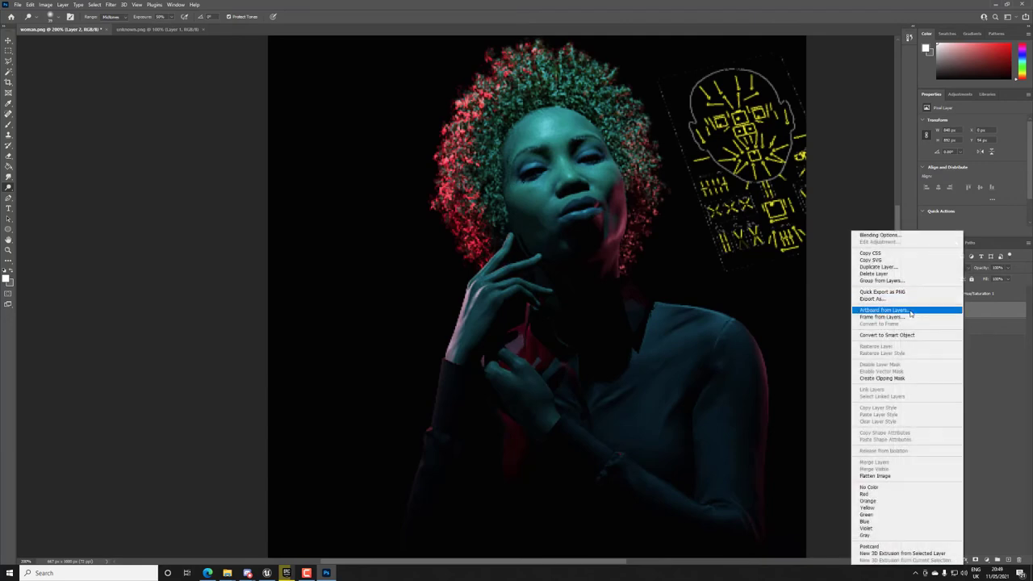
click(876, 266)
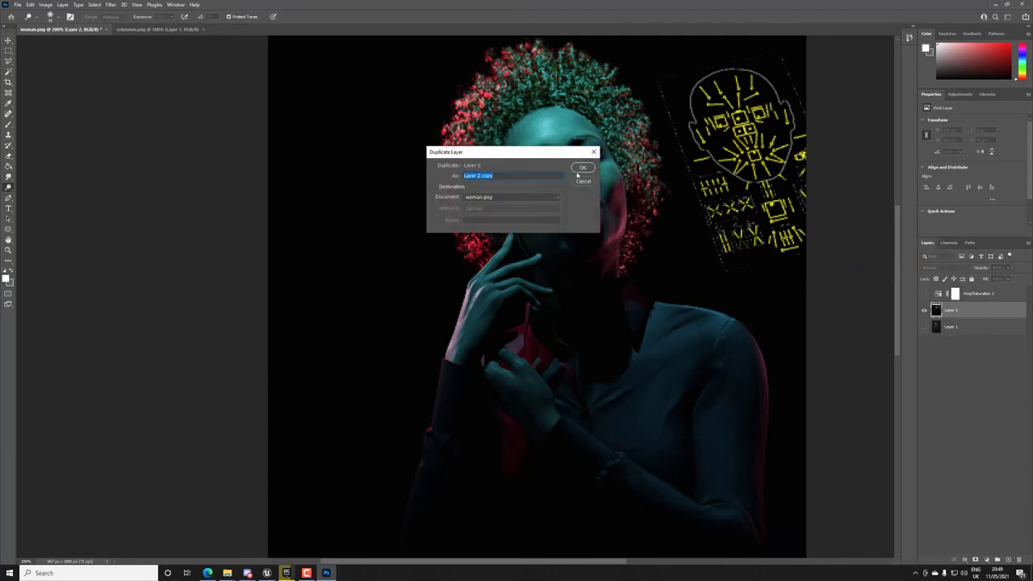
click(583, 169)
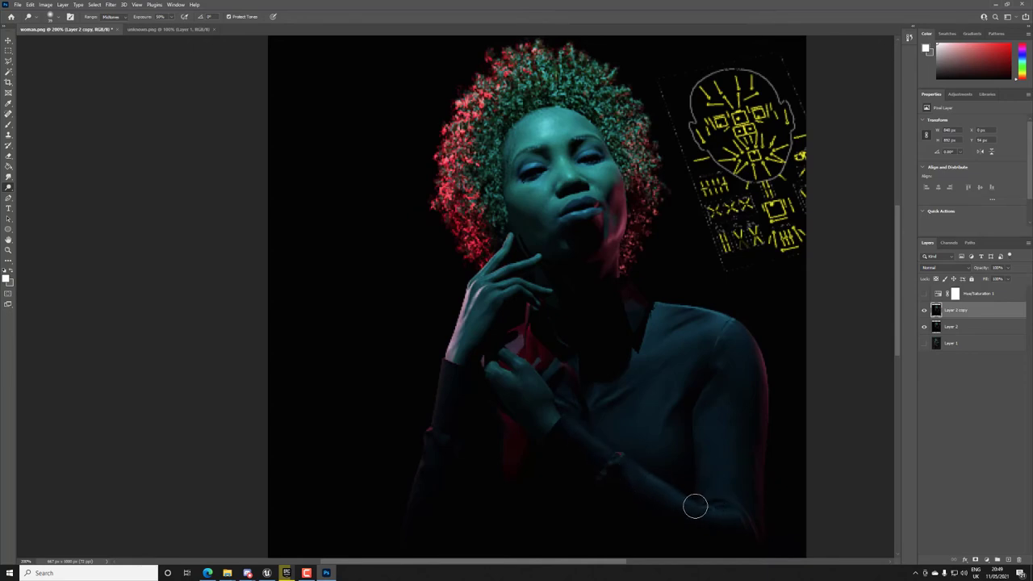
Set the Dodge tool's range to Shadows and lighten the dark sleeve along the lower forearm on Layer 2 copy
click(125, 17)
click(116, 22)
drag(564, 424, 713, 510)
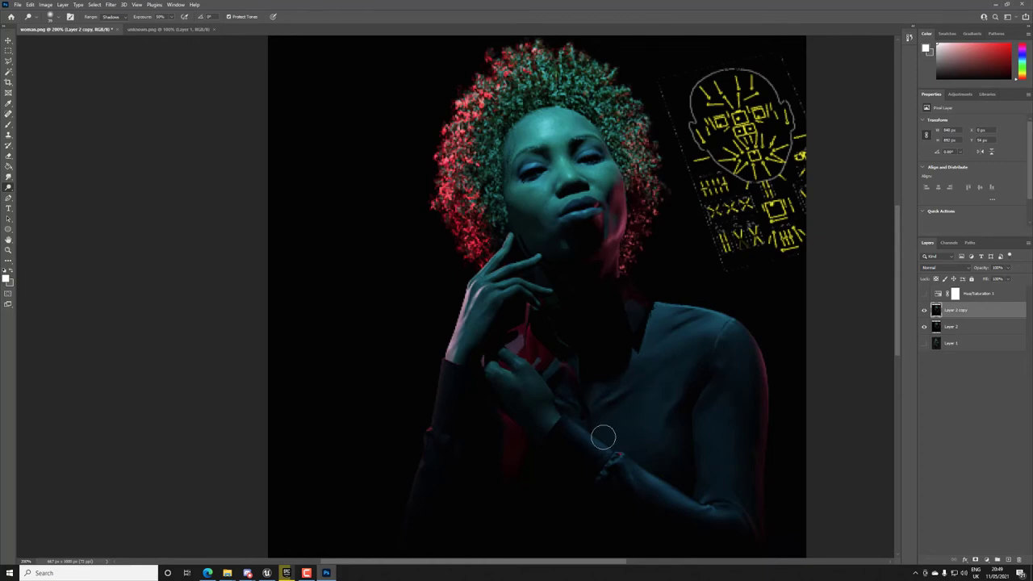
Switch to Unreal Engine and look through the selected spotlight's shadow properties and its place in the scene
click(267, 573)
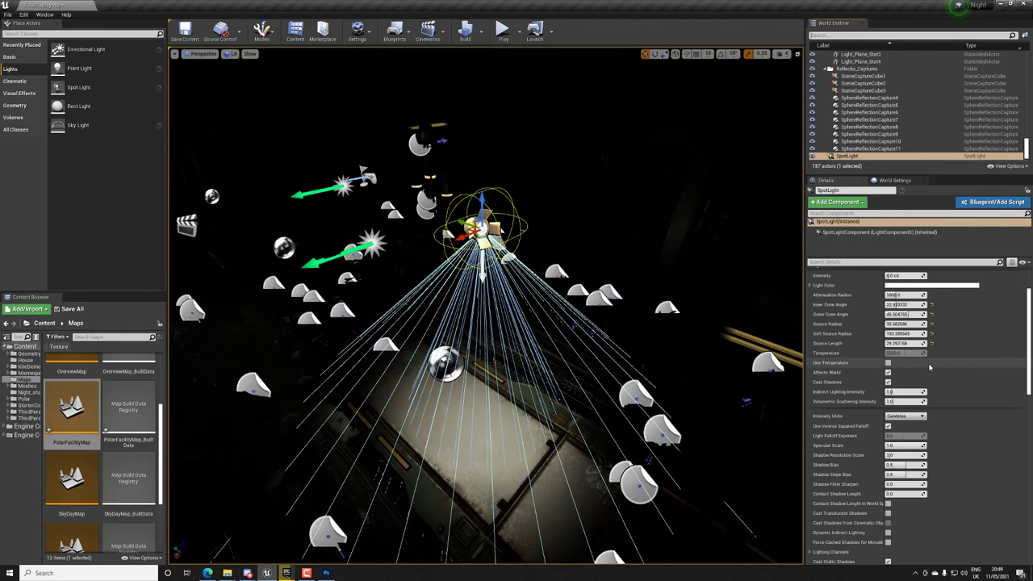
scroll(929, 367, down, 2)
scroll(928, 367, down, 1)
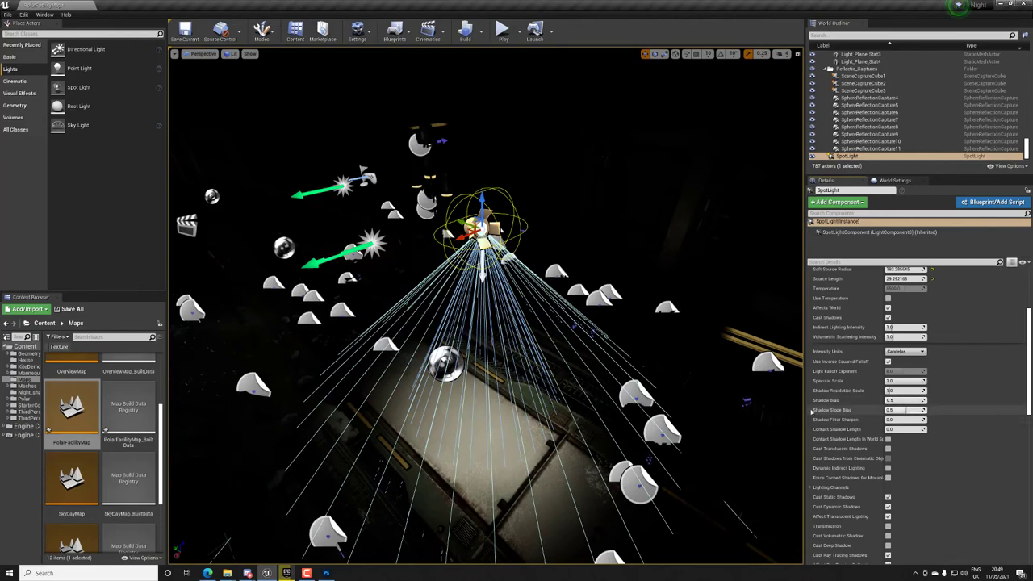
right_drag(353, 306, 343, 286)
scroll(352, 307, up, 5)
scroll(353, 306, down, 5)
key(s)
key(w)
key(s)
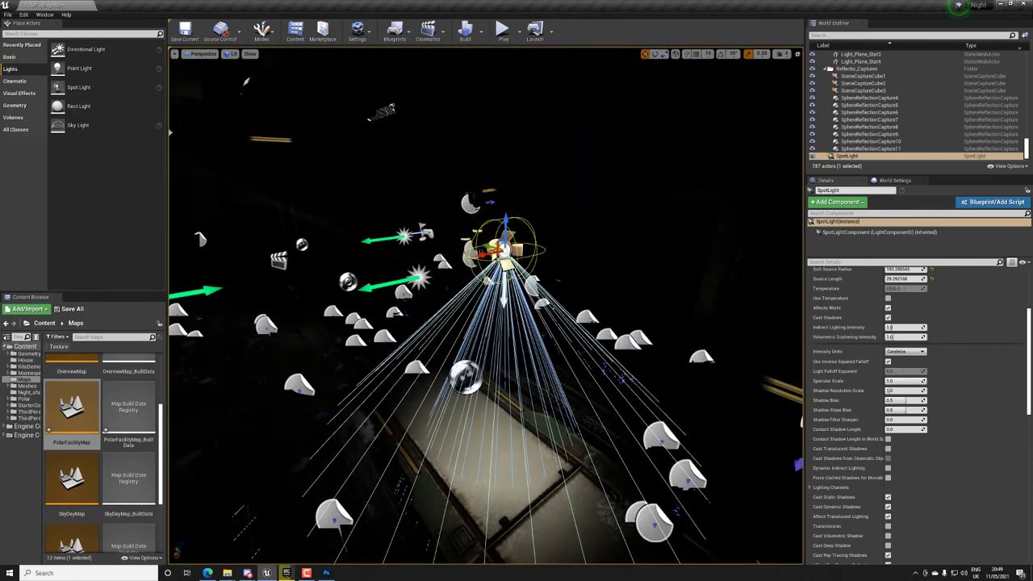
Rotate the spotlight to aim sideways at the wall panels and raise its intensity
key(e)
drag(484, 227, 481, 292)
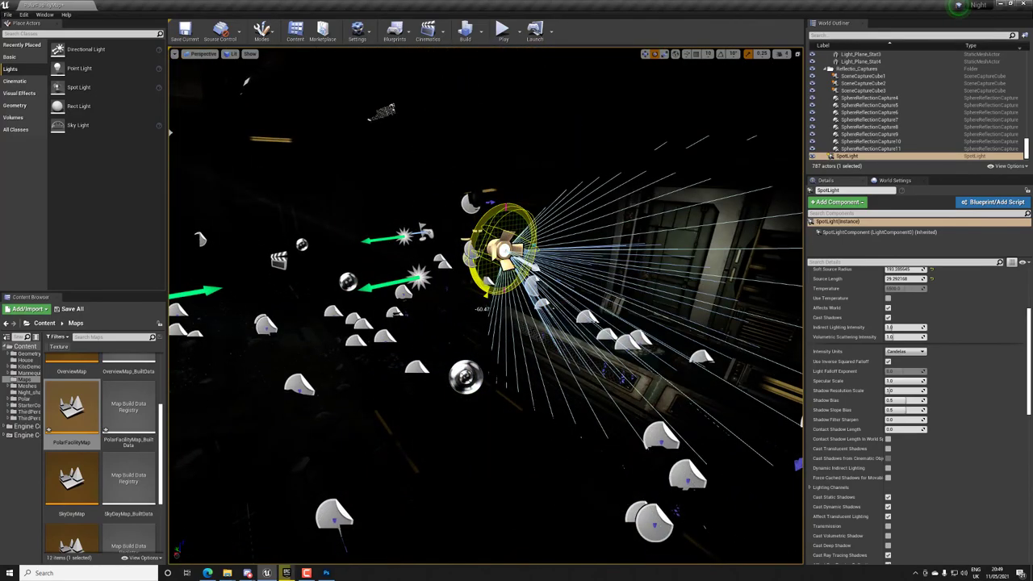
right_drag(481, 292, 528, 297)
key(w)
key(s)
right_drag(428, 319, 435, 323)
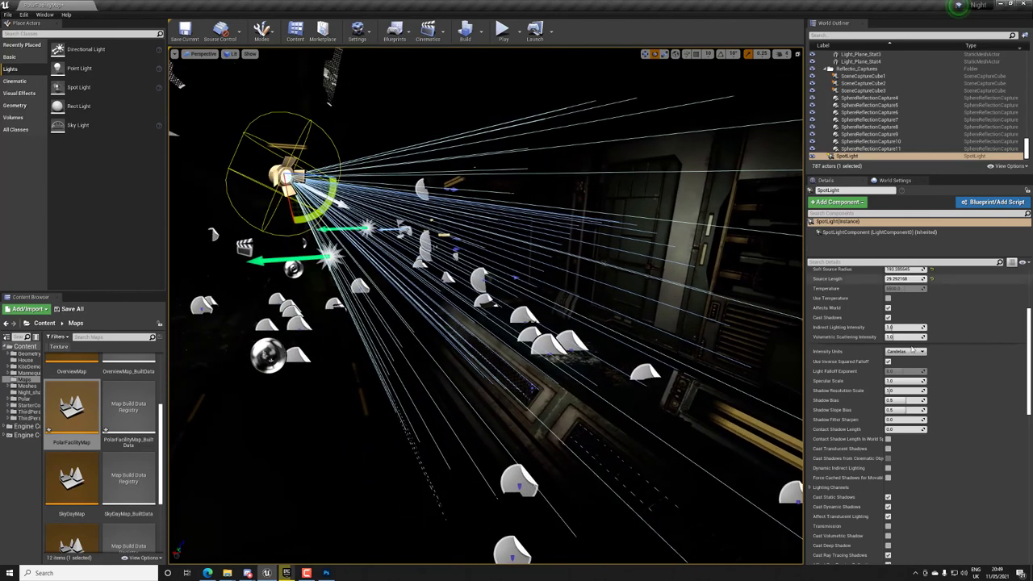
scroll(901, 326, up, 5)
drag(902, 326, 935, 327)
Set the spotlight's Shadow Bias to 0.01, reset it to the default for comparison, and undo the reset
scroll(934, 426, down, 1)
scroll(934, 426, down, 2)
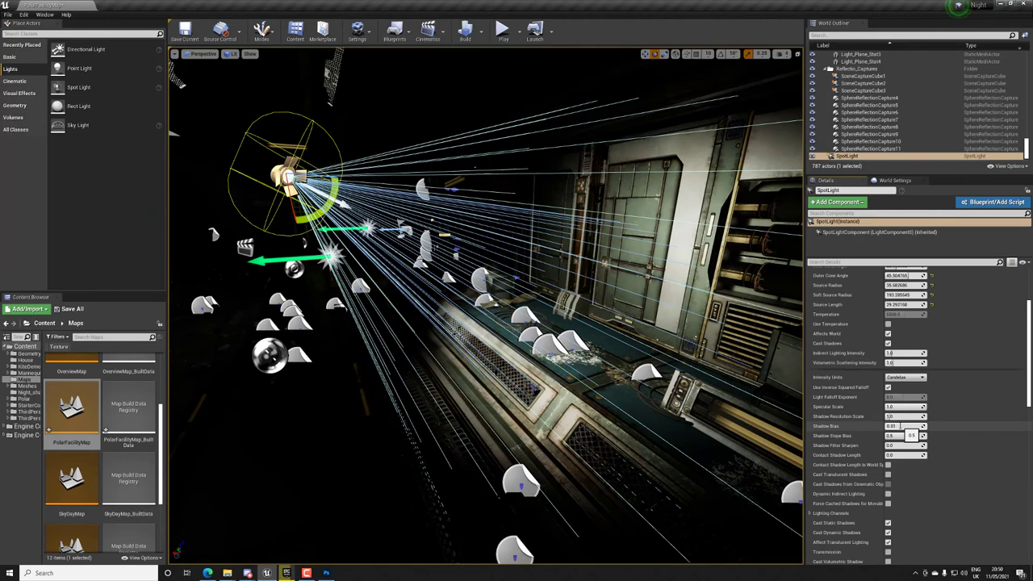
click(898, 425)
text(0.01)
key(Return)
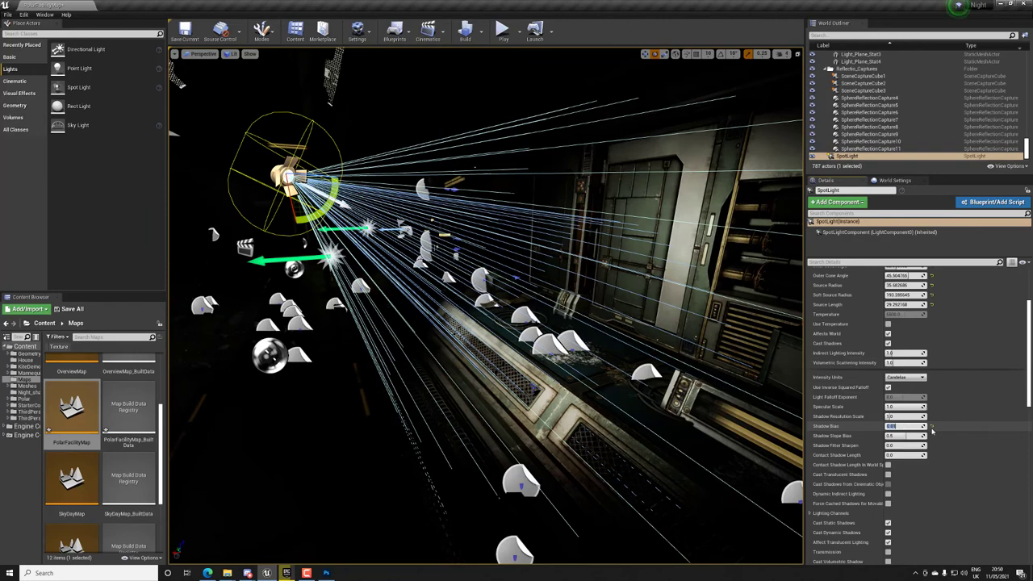
click(931, 426)
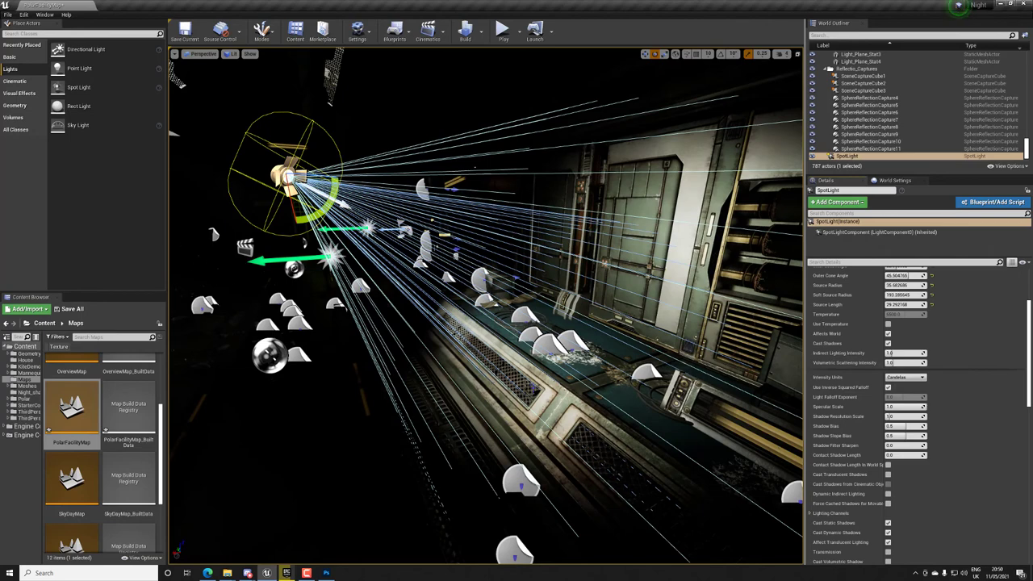
key(ctrl+z)
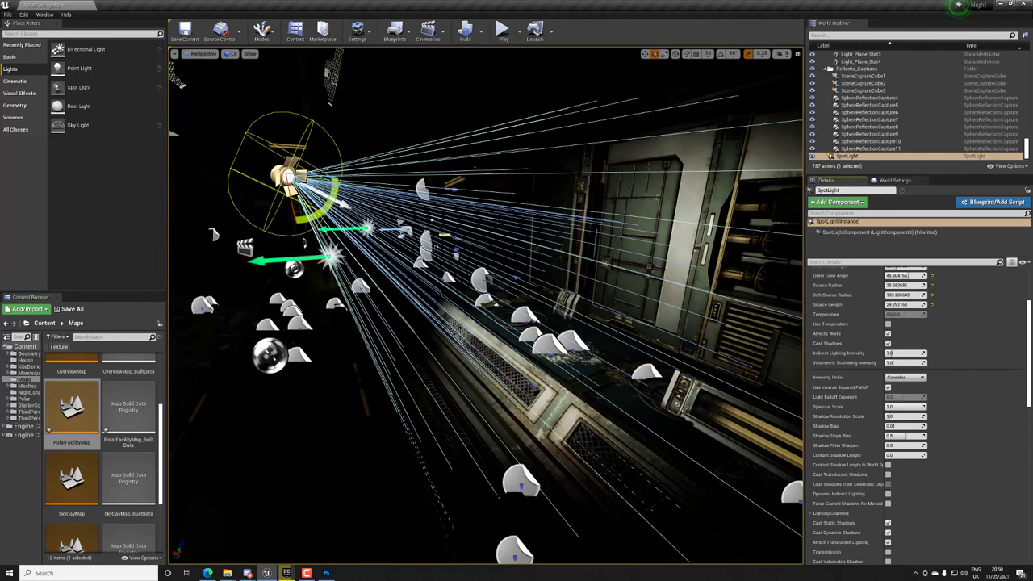
Switch to Photoshop and toggle Layer 2 copy to compare the dodged portrait with Layer 1
click(327, 572)
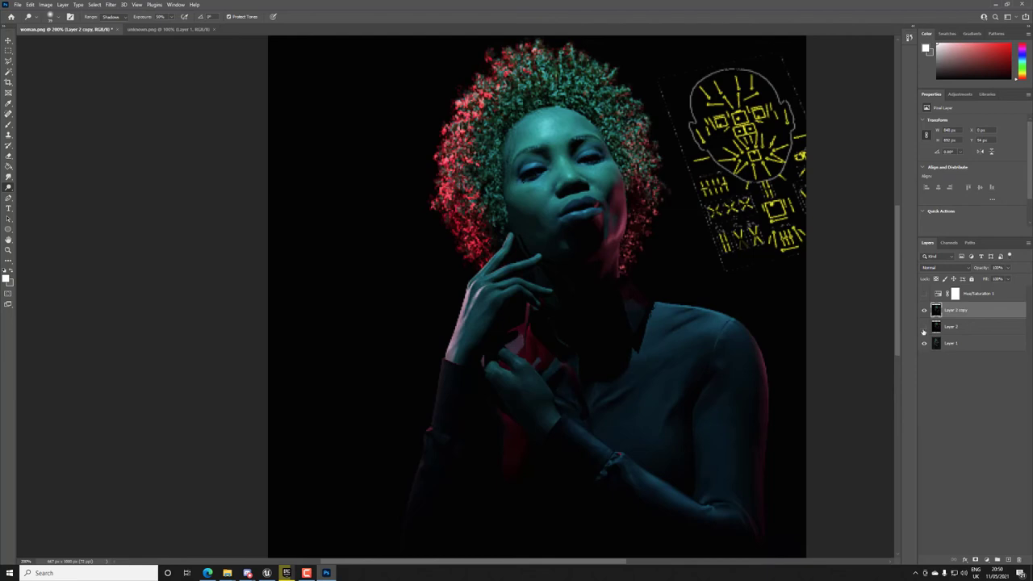
click(924, 310)
click(924, 310)
click(924, 310)
click(924, 310)
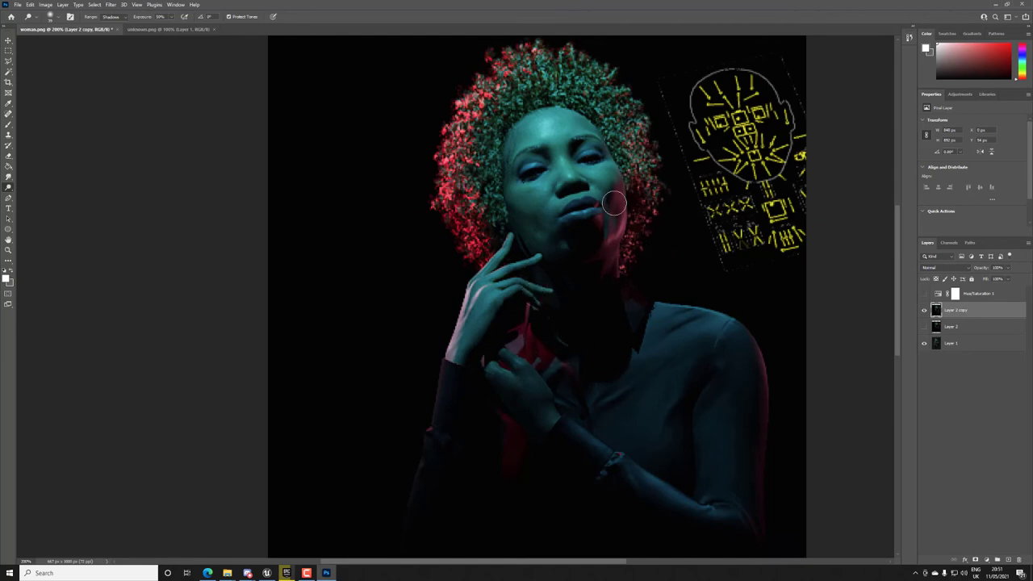
click(923, 343)
click(924, 310)
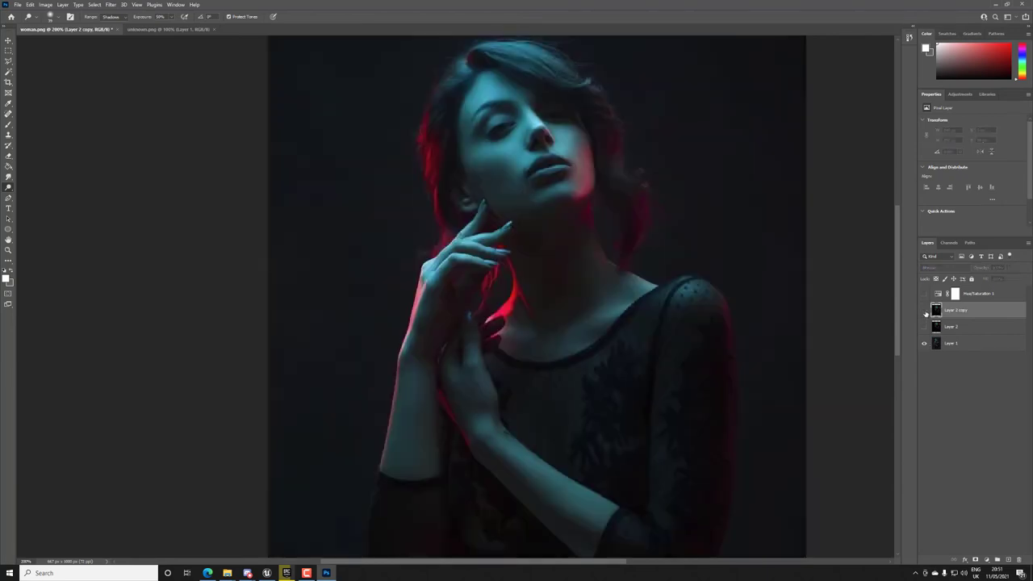
click(923, 309)
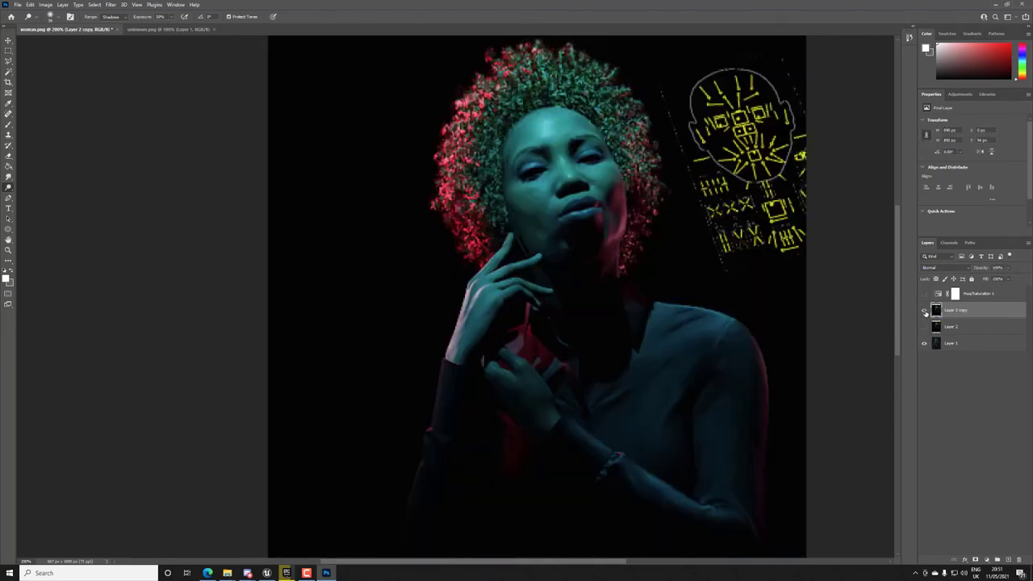
Sample the pink light colour from the edge of the cheek with the Brush tool
key(b)
alt+click(625, 226)
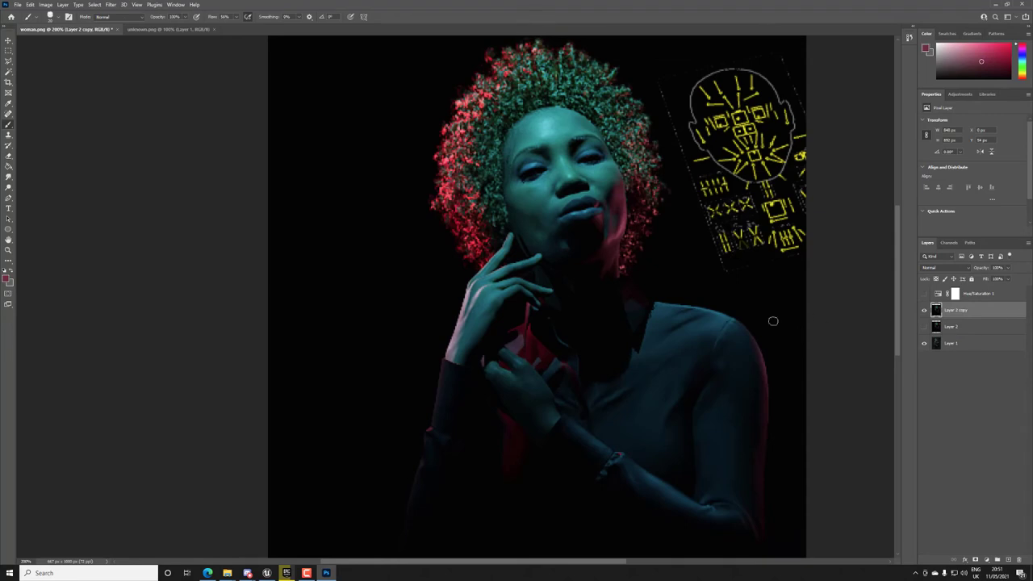
right_click(607, 248)
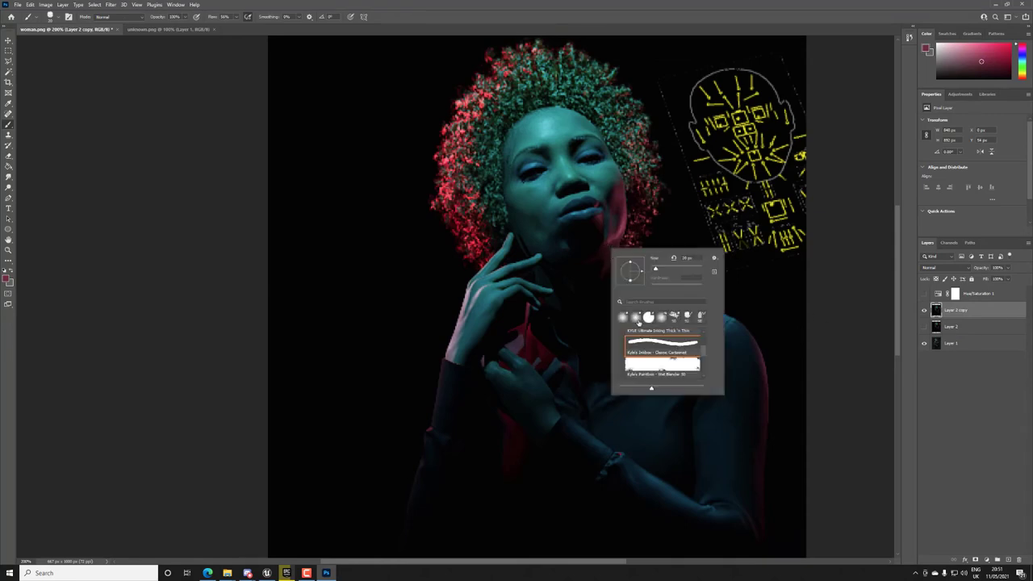
key(o)
key(Escape)
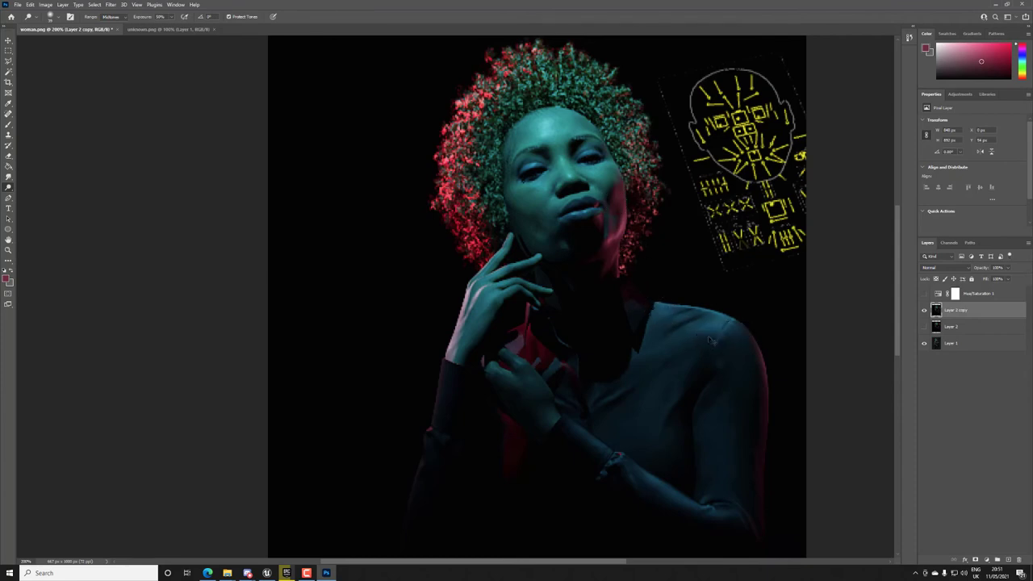
Try painting a pink rim light stroke along the top of the shoulder, and undo it
key(b)
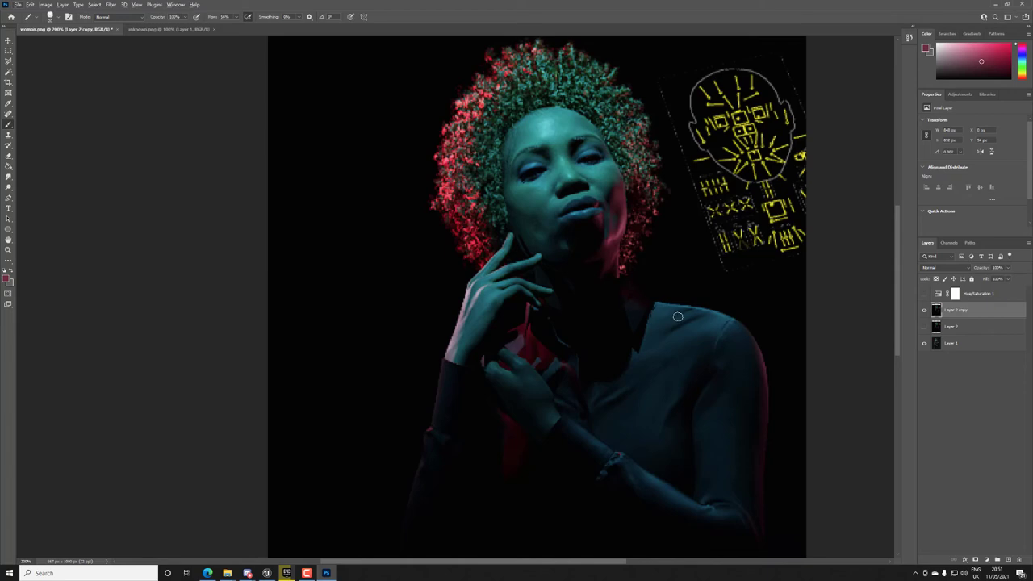
drag(630, 302, 649, 296)
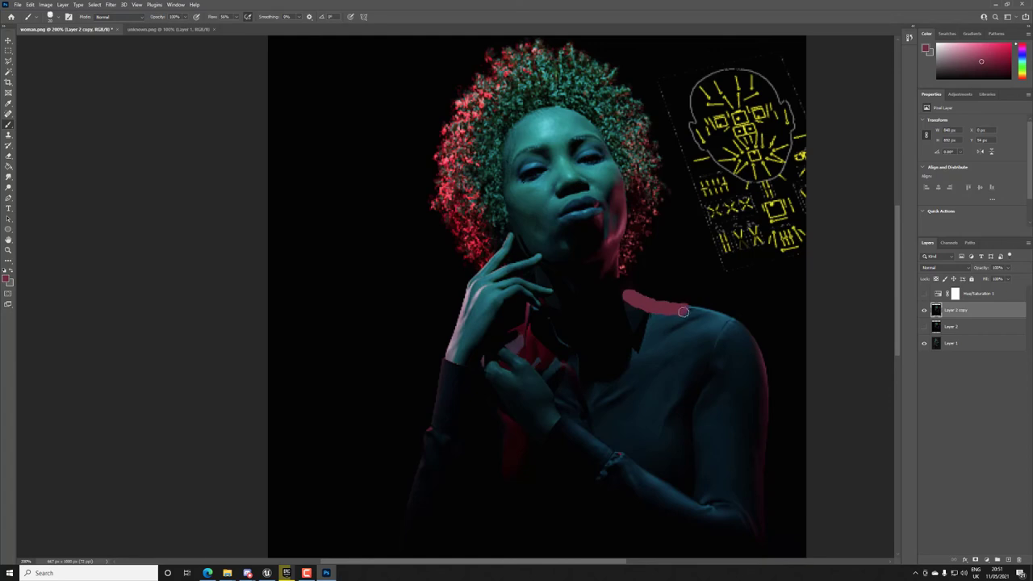
key(ctrl+z)
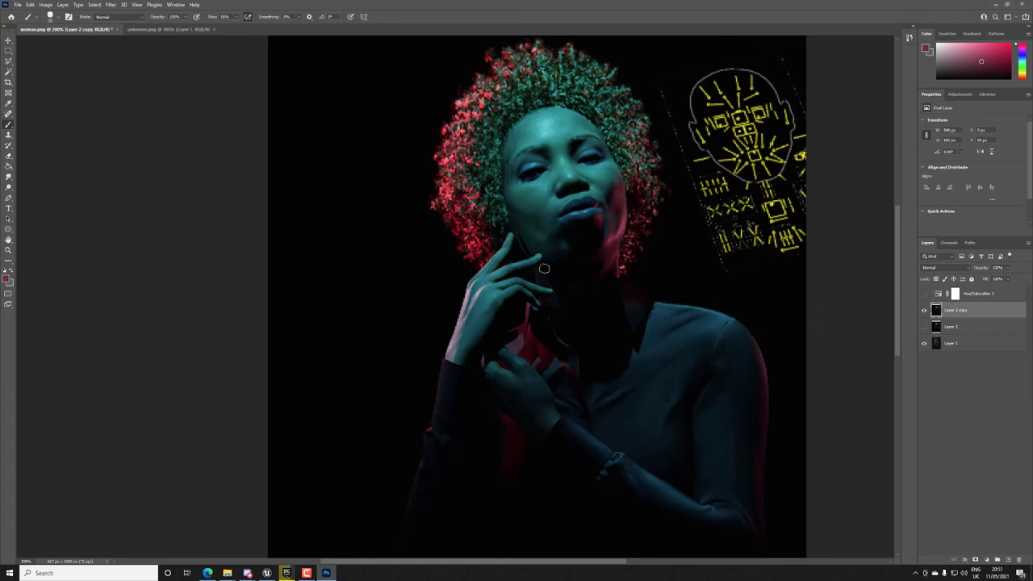
Lower the brush's flow to 17% and reduce its opacity
click(237, 18)
drag(235, 26, 158, 28)
click(184, 18)
Try painting faint pink rim light strokes along the shoulder and upper arm, undoing the unwanted strokes
drag(654, 302, 746, 326)
drag(659, 309, 730, 324)
drag(666, 310, 741, 326)
key(ctrl+z)
drag(655, 306, 737, 325)
key(ctrl+z)
mouse_move(664, 305)
mouse_down()
mouse_move(708, 312)
mouse_move(647, 310)
mouse_move(708, 315)
mouse_move(743, 339)
mouse_move(759, 375)
mouse_up()
key(ctrl+z)
key(ctrl+z)
Show Layer 2 and toggle Layer 2 copy on and off to compare the portrait before and after the edits
click(924, 313)
click(924, 328)
click(925, 312)
click(925, 311)
click(924, 311)
click(924, 311)
click(924, 311)
click(924, 311)
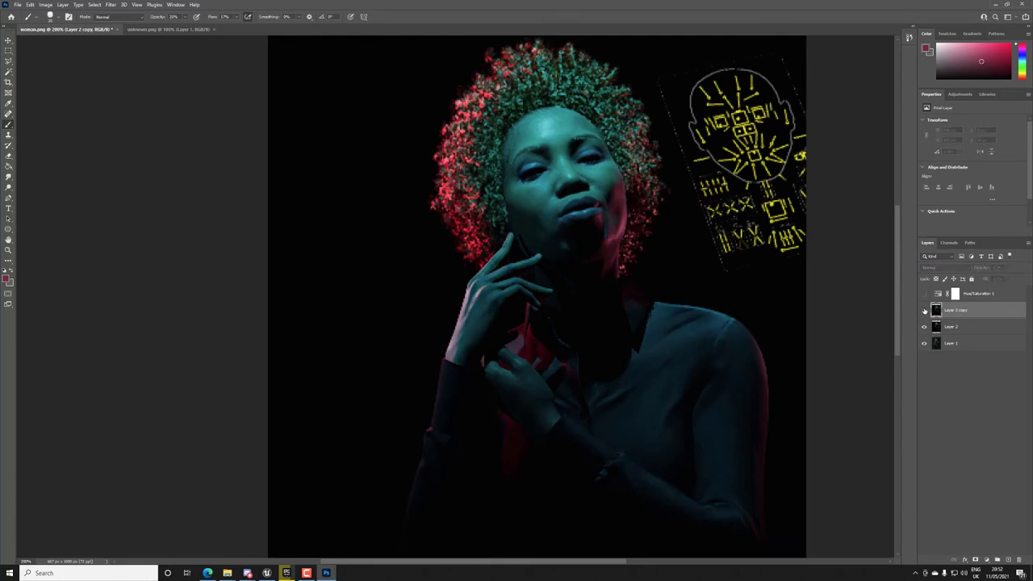
click(925, 310)
click(924, 311)
click(924, 311)
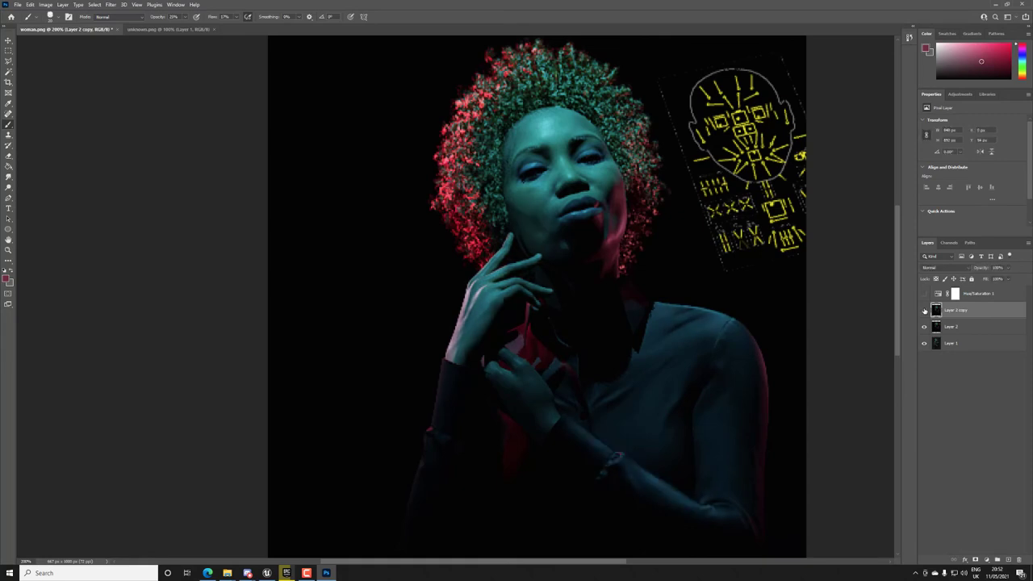
click(925, 311)
click(925, 311)
click(924, 310)
click(924, 311)
Toggle Layer 2 copy over Layer 1 to compare the pink and teal light on the two portraits
click(924, 311)
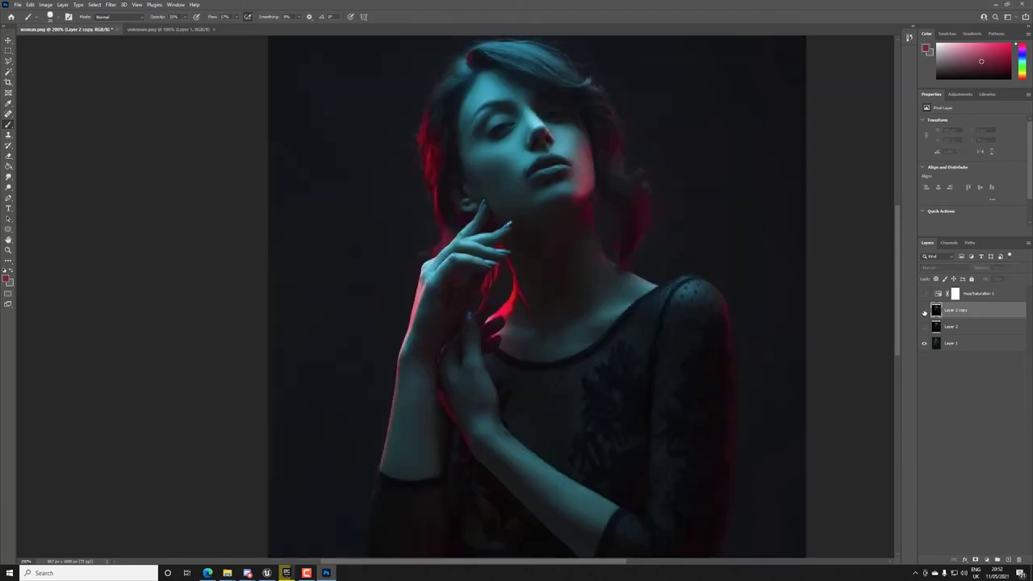
click(924, 312)
click(925, 311)
click(925, 311)
click(924, 311)
click(925, 310)
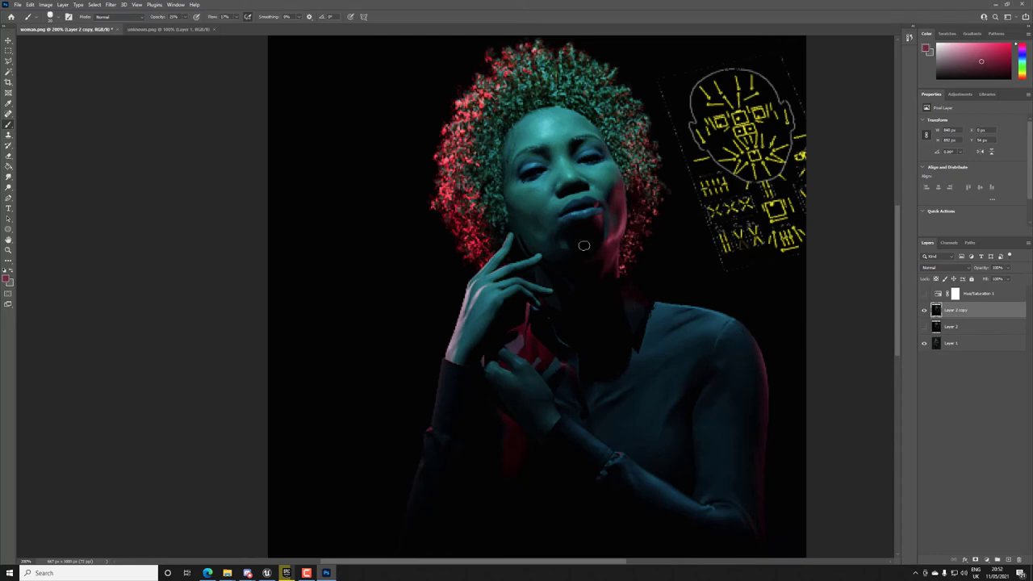
click(925, 310)
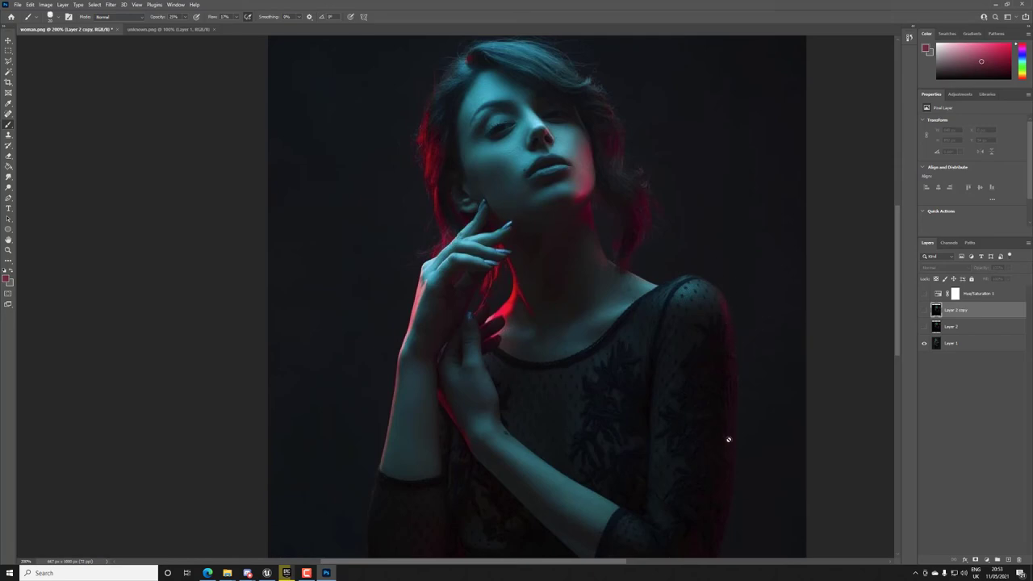
click(924, 310)
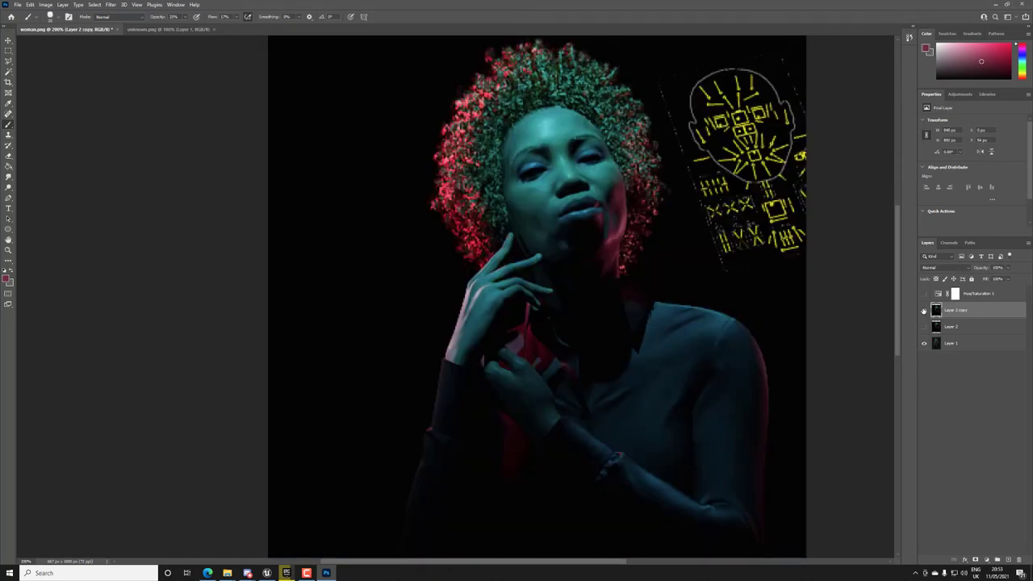
Hide Layer 2 copy, view Layer 1 in greyscale through Hue/Saturation 1, and sample the hair's rim light brightness in the Color Picker
click(924, 311)
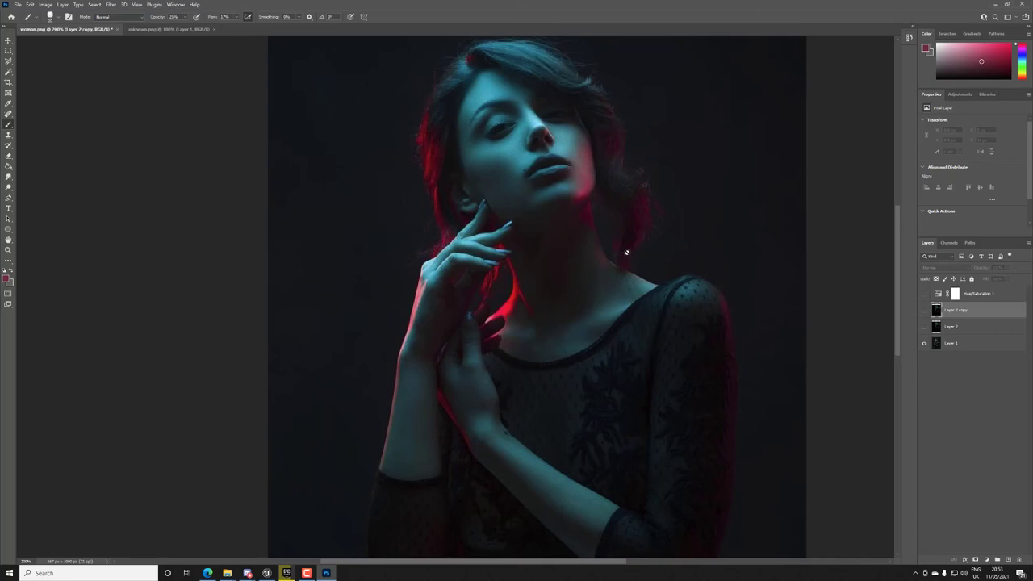
click(924, 293)
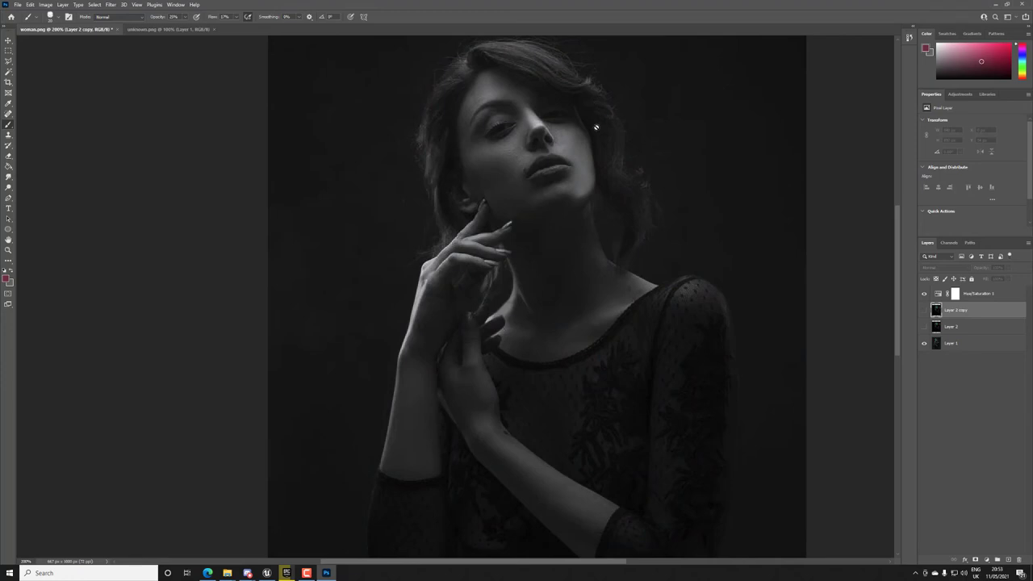
alt+click(431, 152)
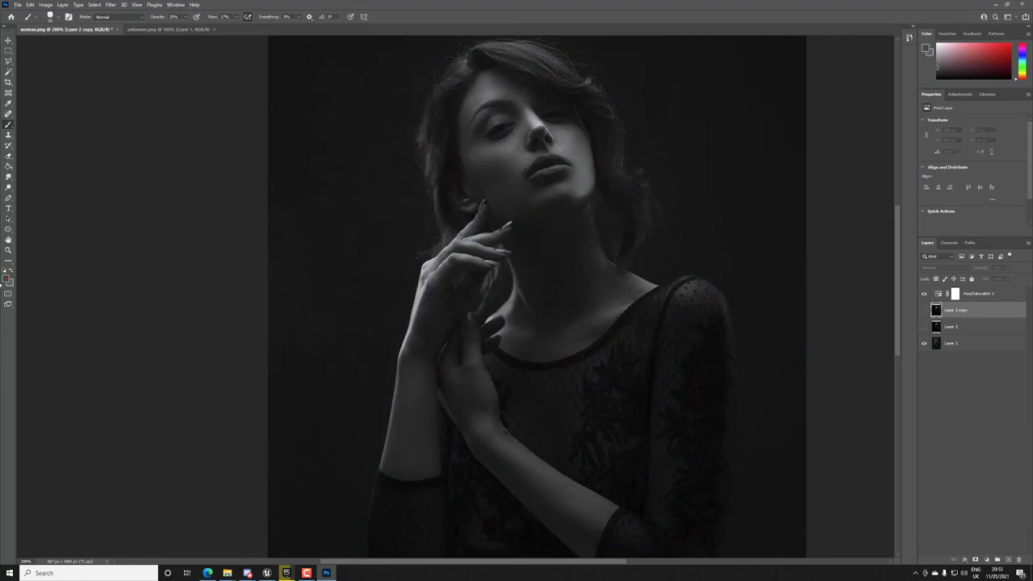
click(7, 279)
click(458, 64)
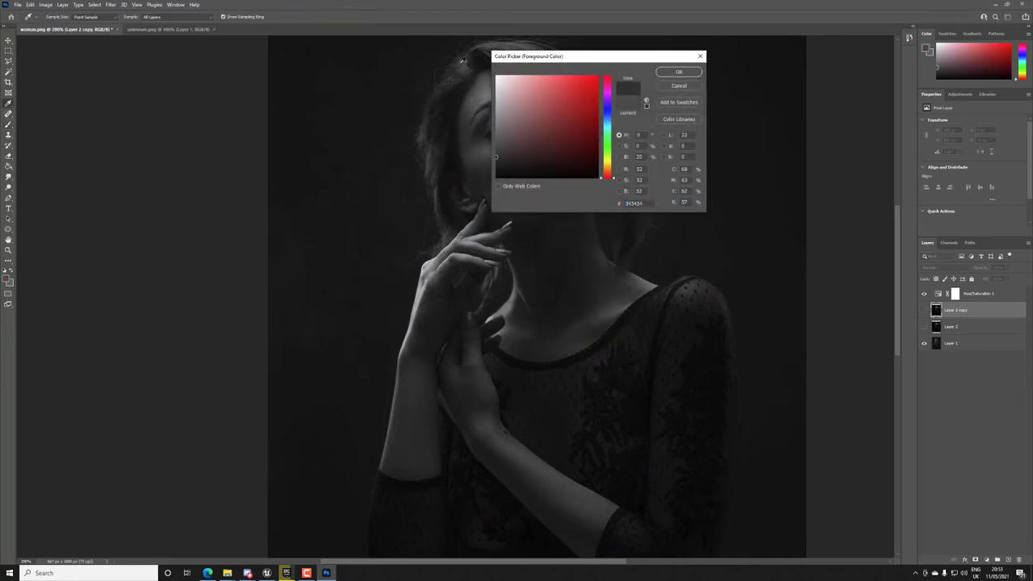
click(922, 295)
click(696, 86)
key(b)
click(923, 293)
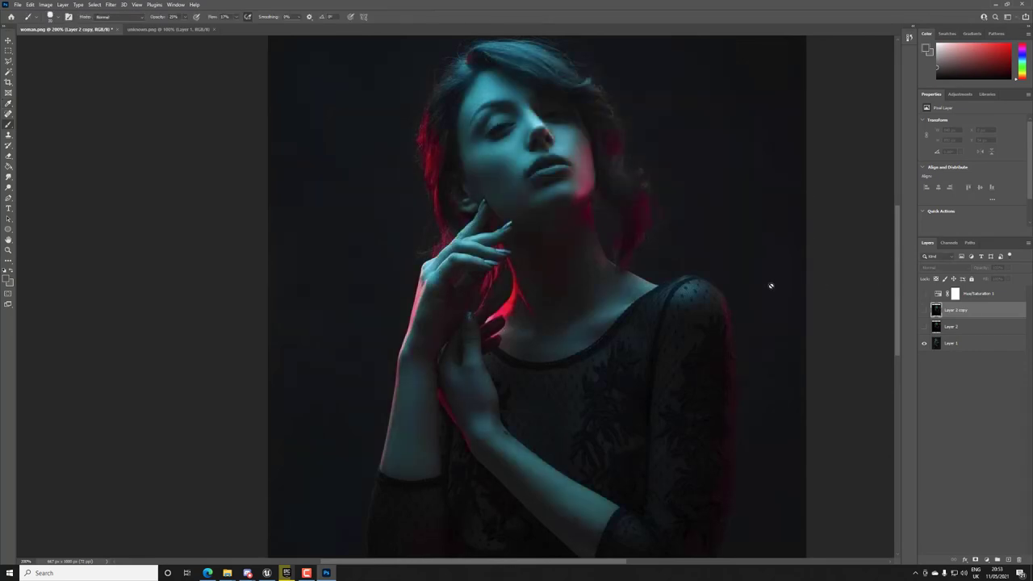
Select Layer 1 and sample the red rim light along the hair in the Color Picker without changing the foreground colour
click(954, 345)
click(7, 277)
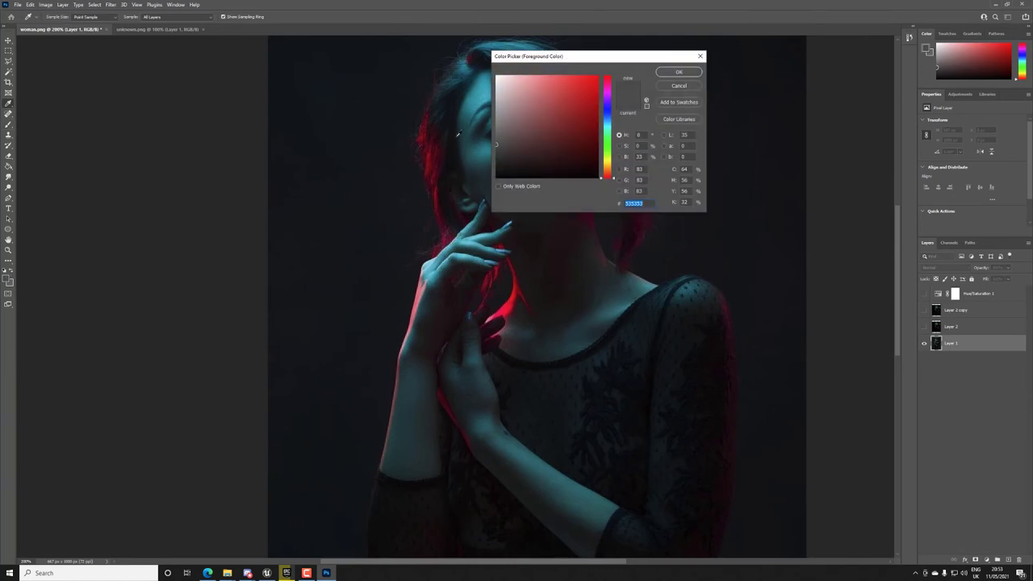
drag(456, 68, 647, 221)
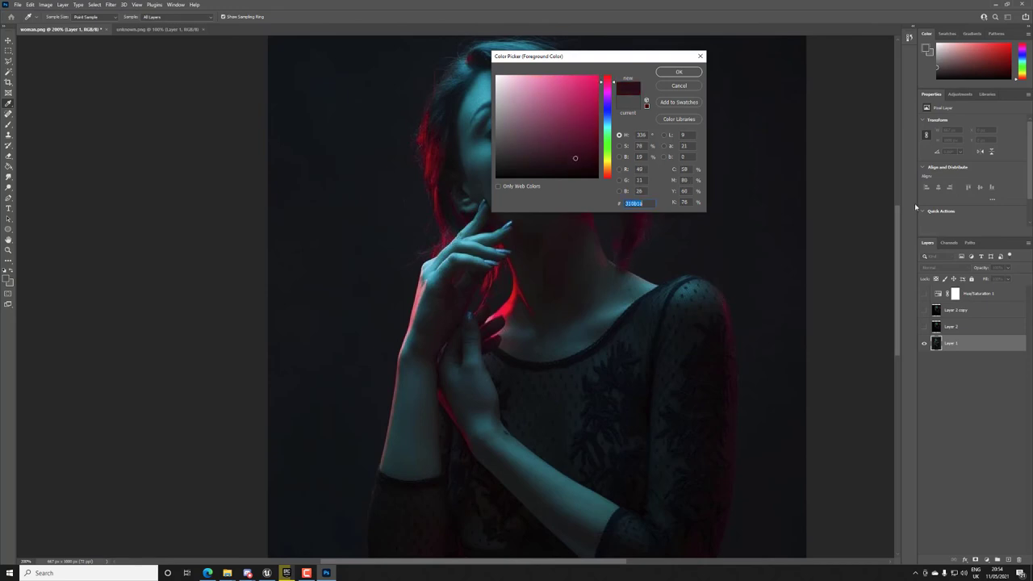
click(679, 86)
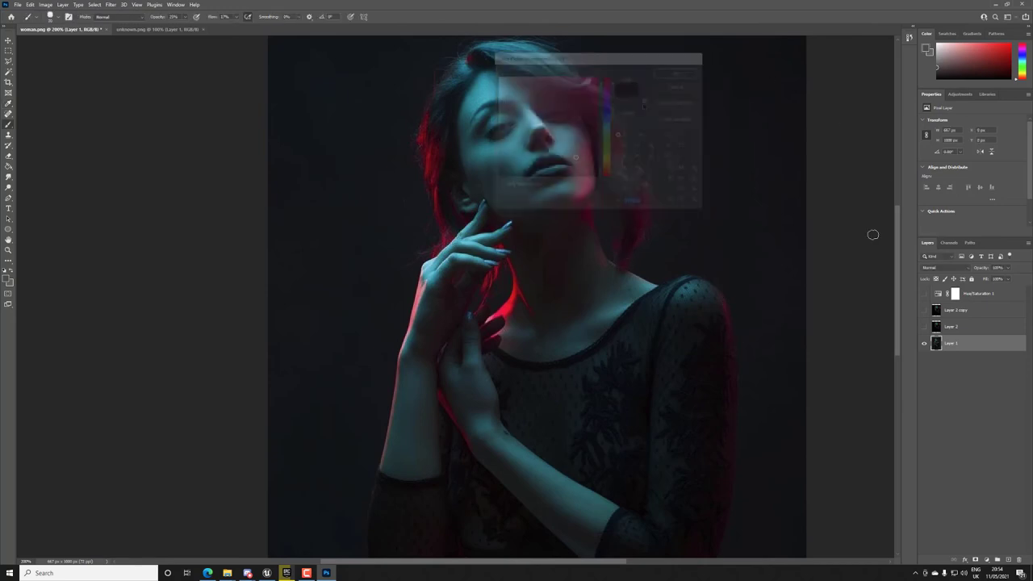
Show Layer 2 and sample the red highlights in its curly hair with the Color Picker
click(924, 326)
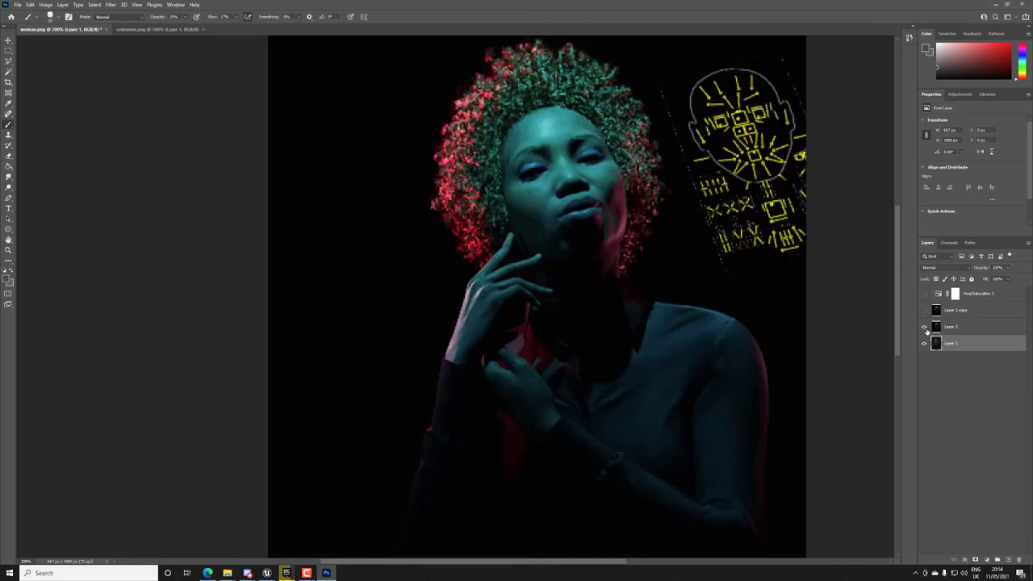
click(7, 278)
mouse_move(461, 109)
mouse_down()
mouse_move(484, 95)
mouse_move(442, 159)
mouse_move(445, 185)
mouse_up()
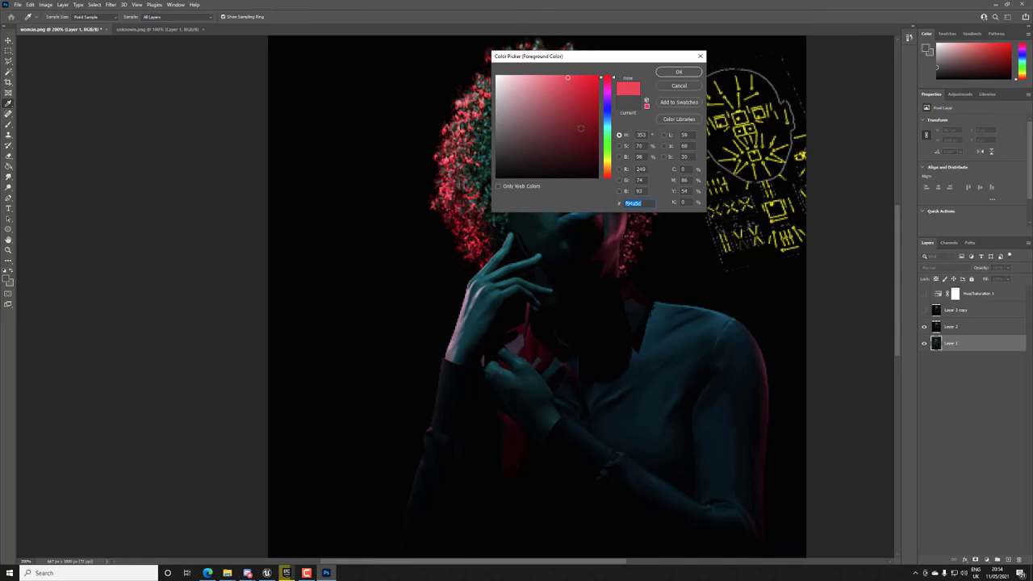
click(679, 72)
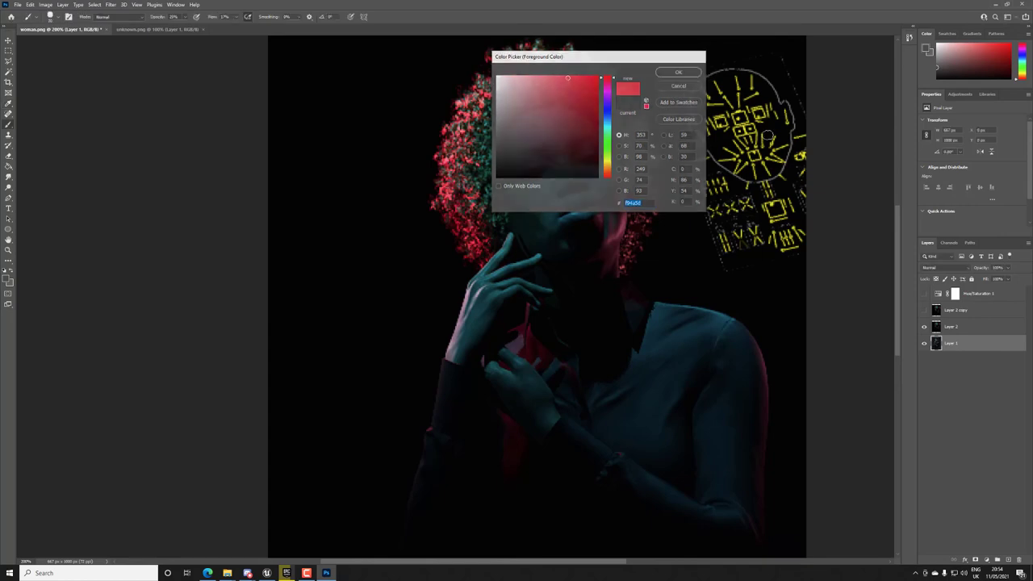
Toggle Layer 2 off and on to compare the red hair light on the two portraits
click(924, 327)
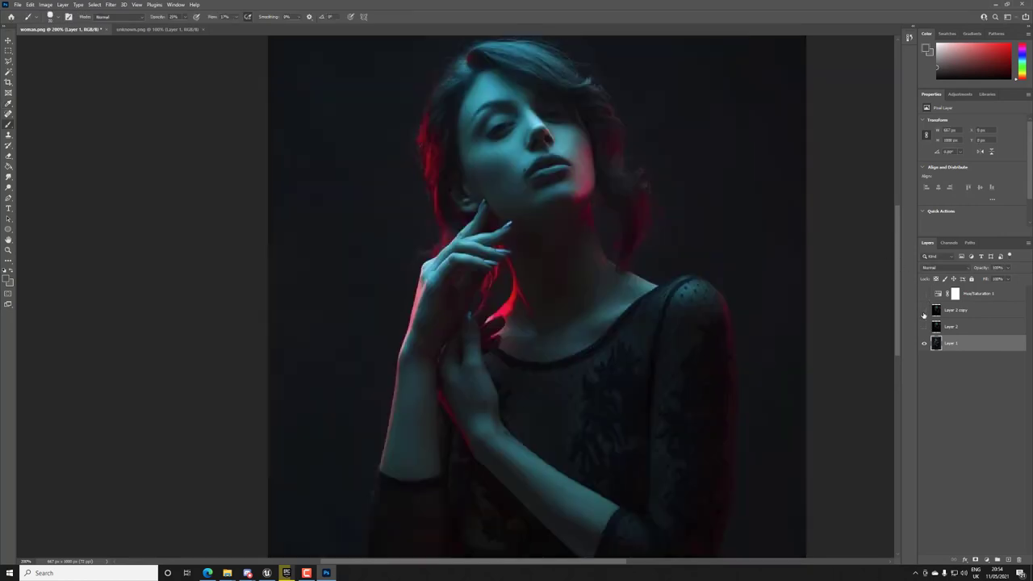
click(926, 326)
click(926, 327)
click(926, 327)
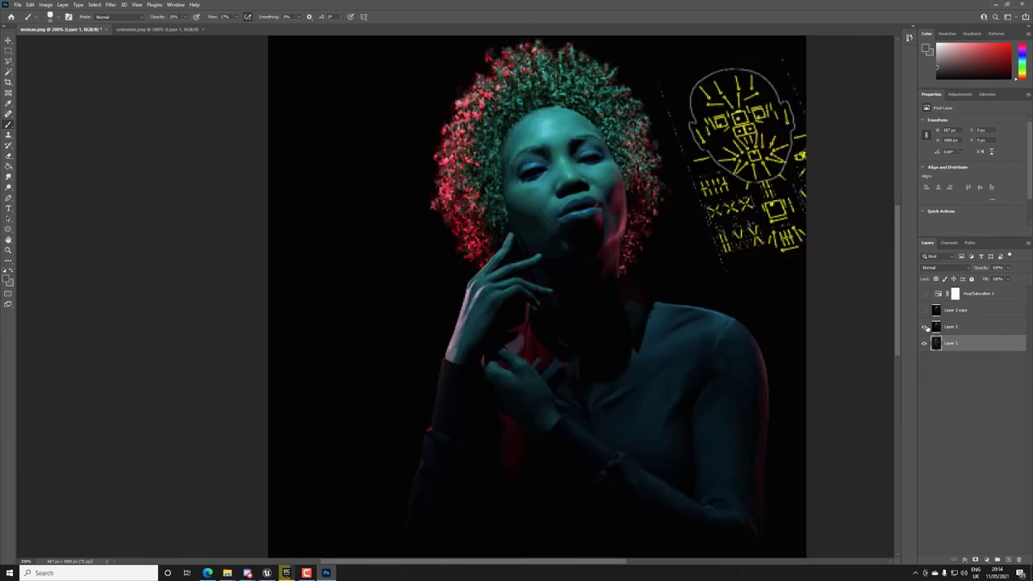
Try shifting the midtones above Layer 2 towards cyan with a Color Balance adjustment layer, and delete that layer
click(955, 327)
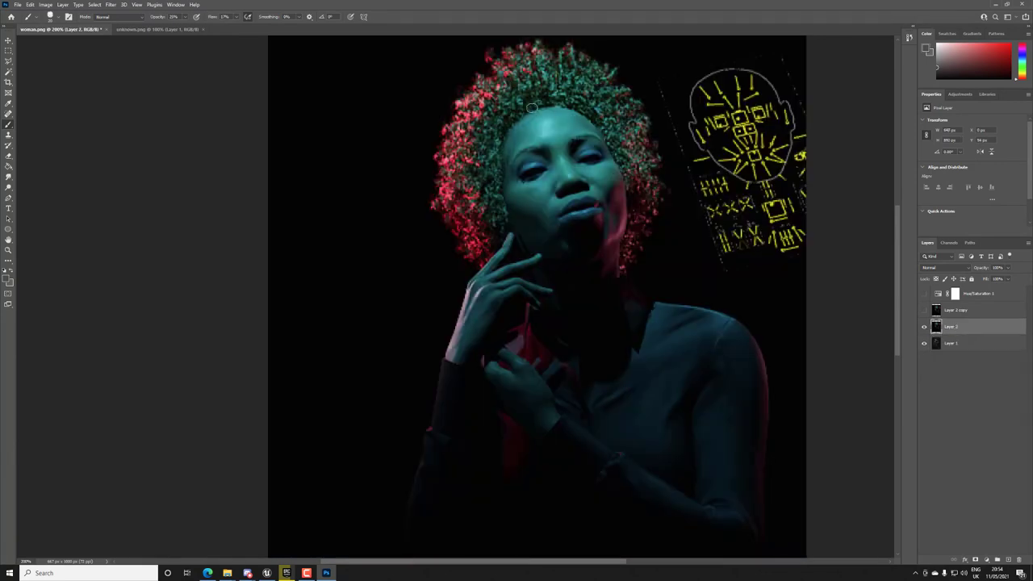
click(984, 560)
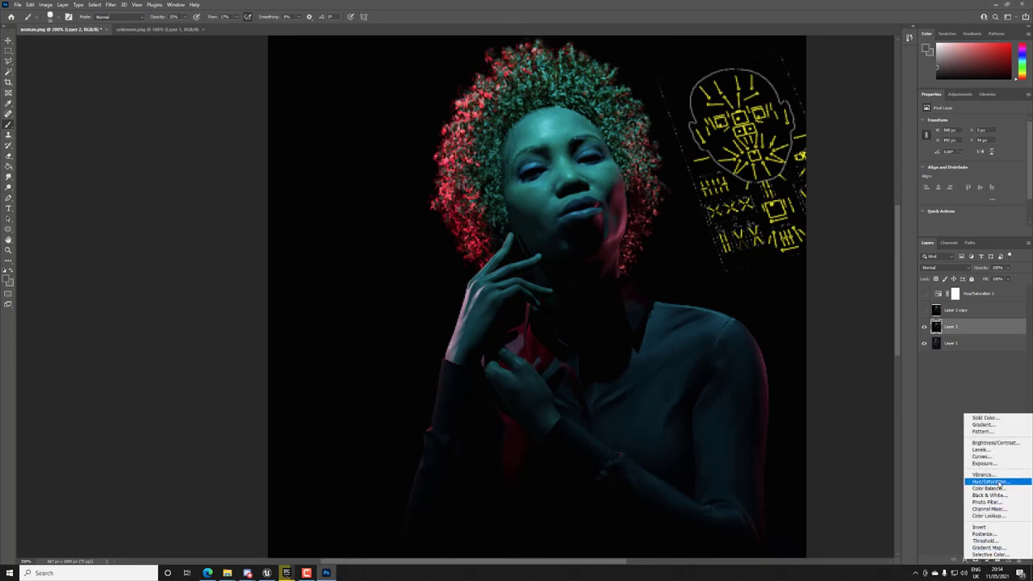
click(992, 488)
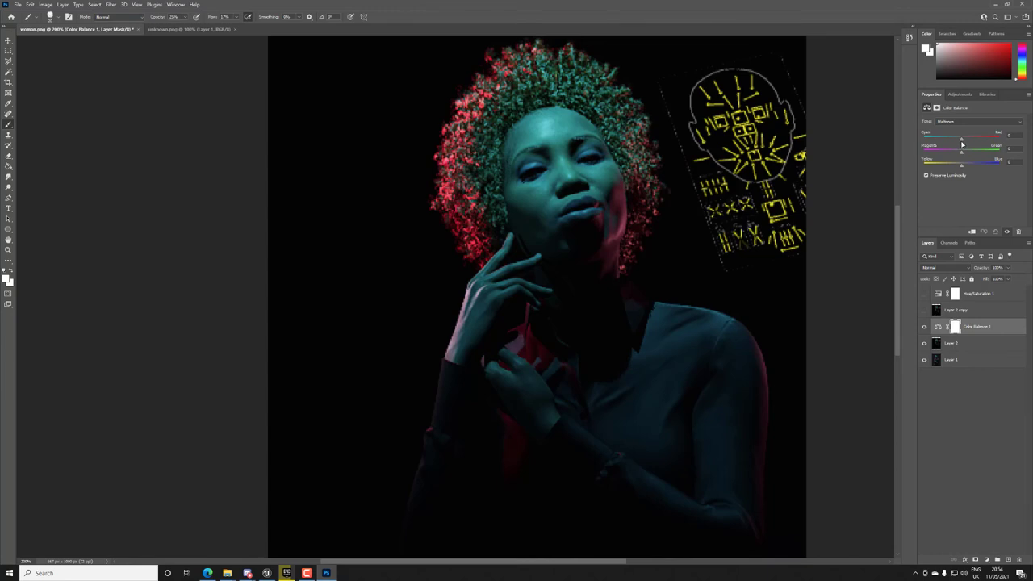
mouse_move(961, 144)
mouse_down()
mouse_move(938, 148)
mouse_move(966, 152)
mouse_move(956, 152)
mouse_up()
click(923, 326)
click(994, 329)
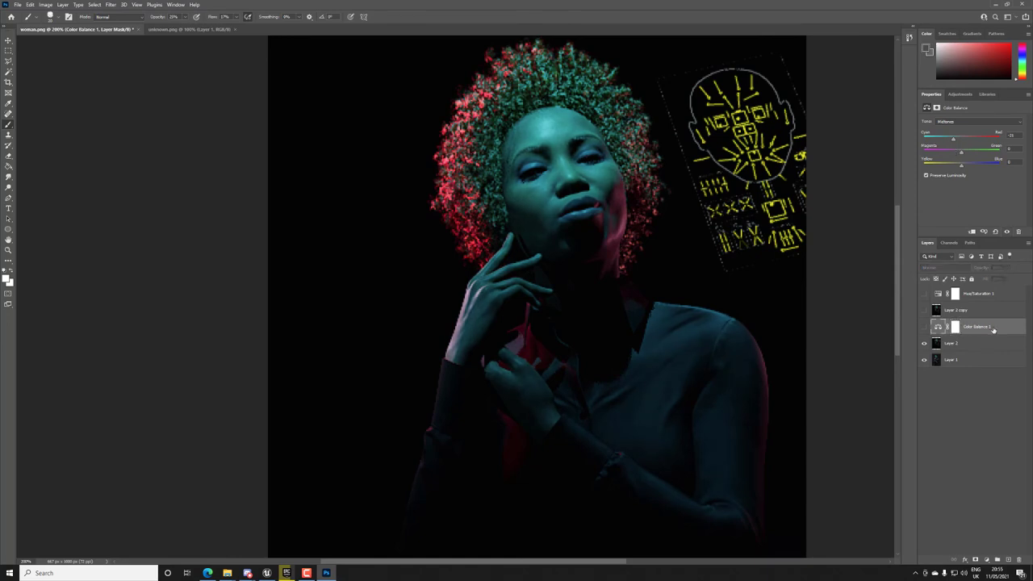
click(1018, 559)
click(479, 207)
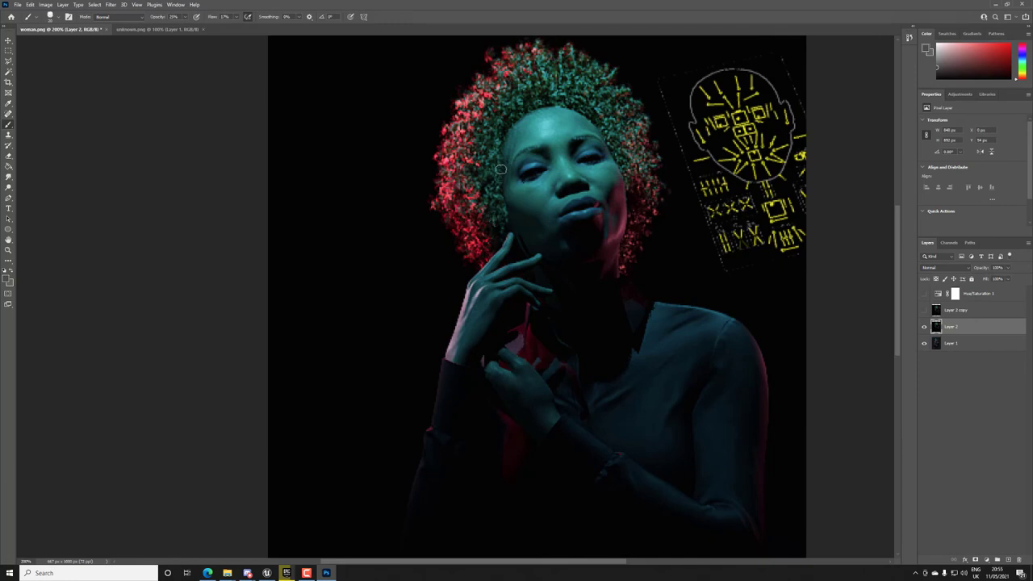
Toggle Layer 2 repeatedly over Layer 1 to compare the overall lighting, shadows and background darkness of the two portraits
click(924, 327)
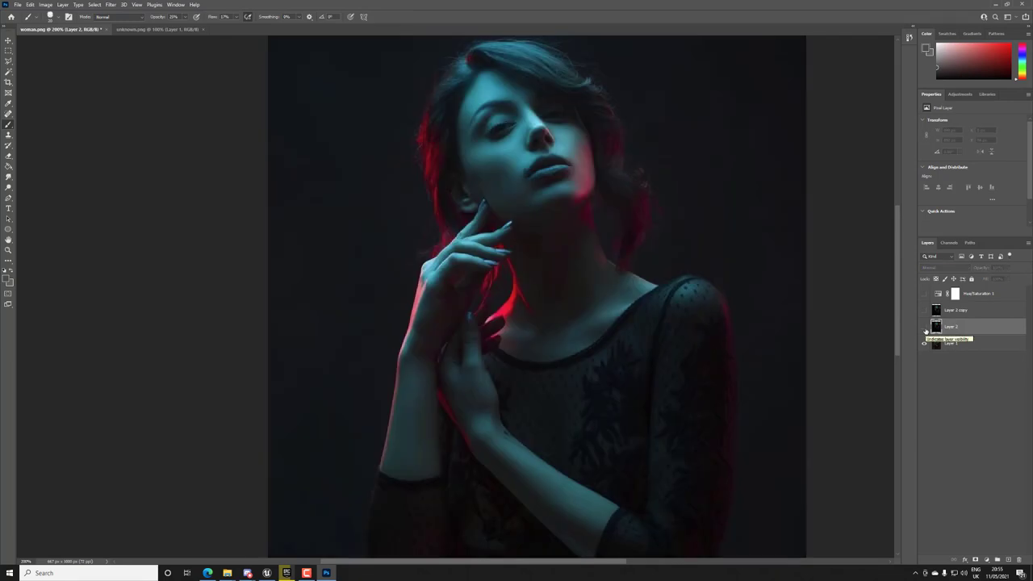
click(925, 327)
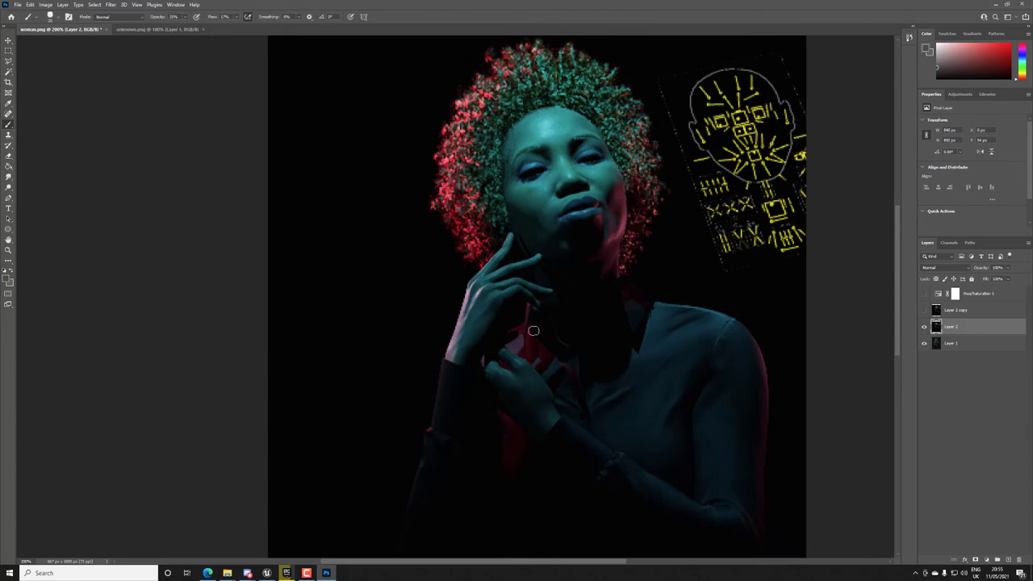
click(924, 326)
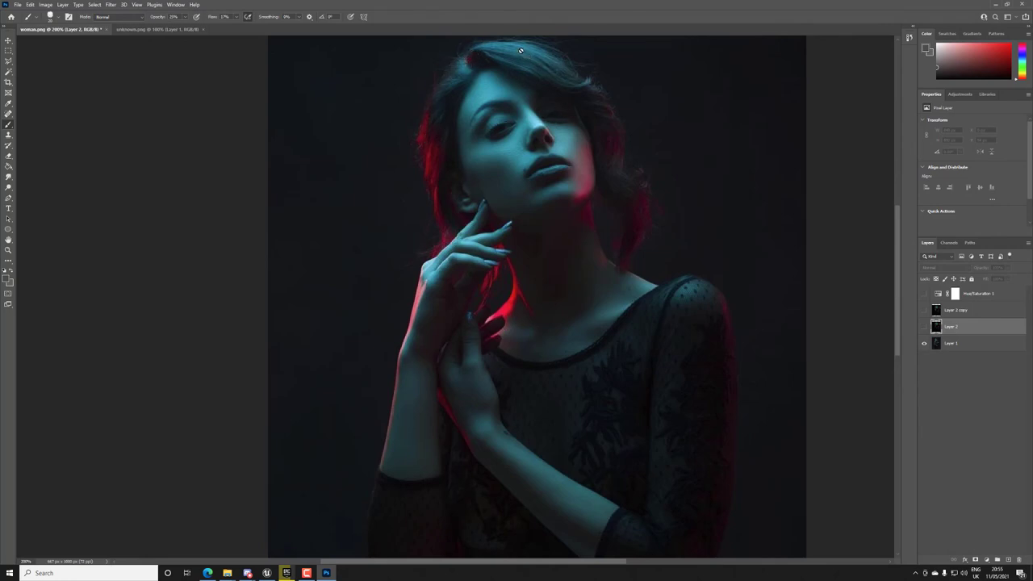
click(925, 325)
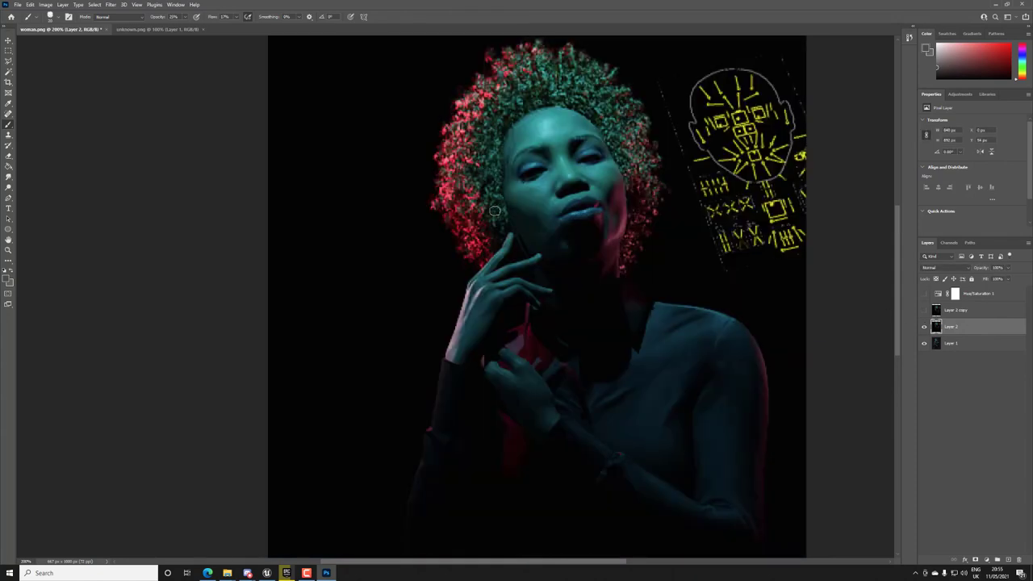
click(924, 327)
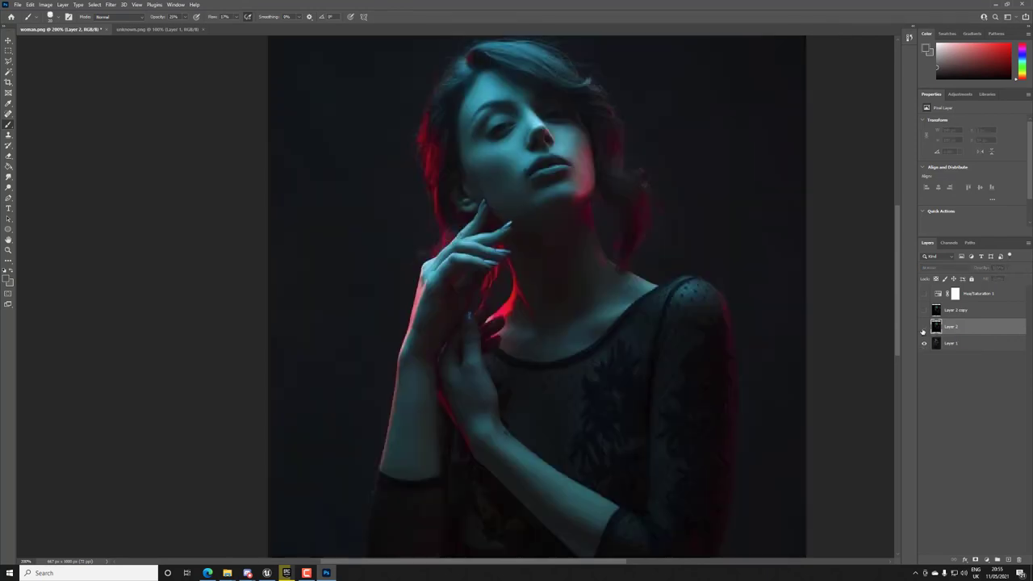
click(924, 327)
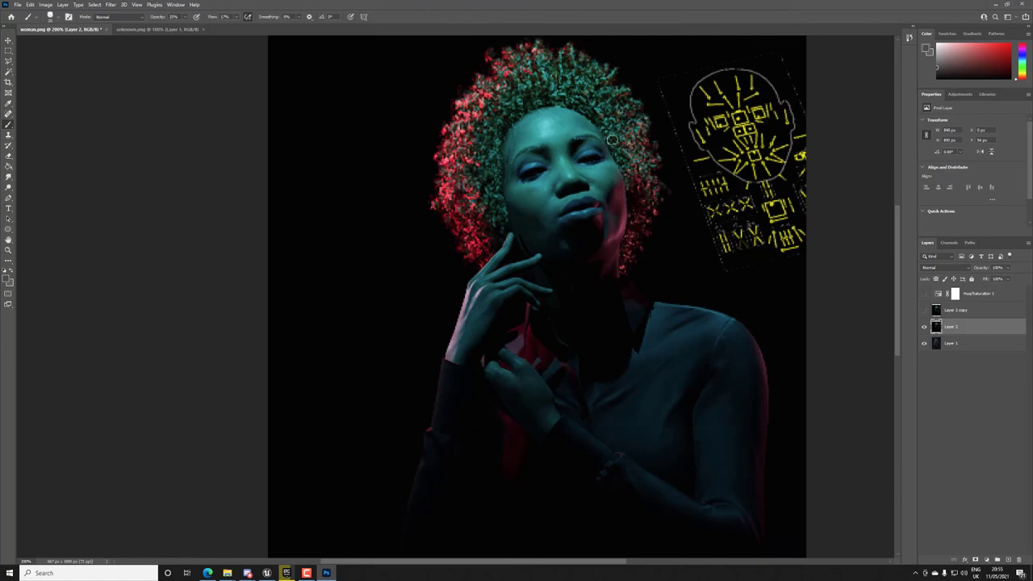
click(923, 326)
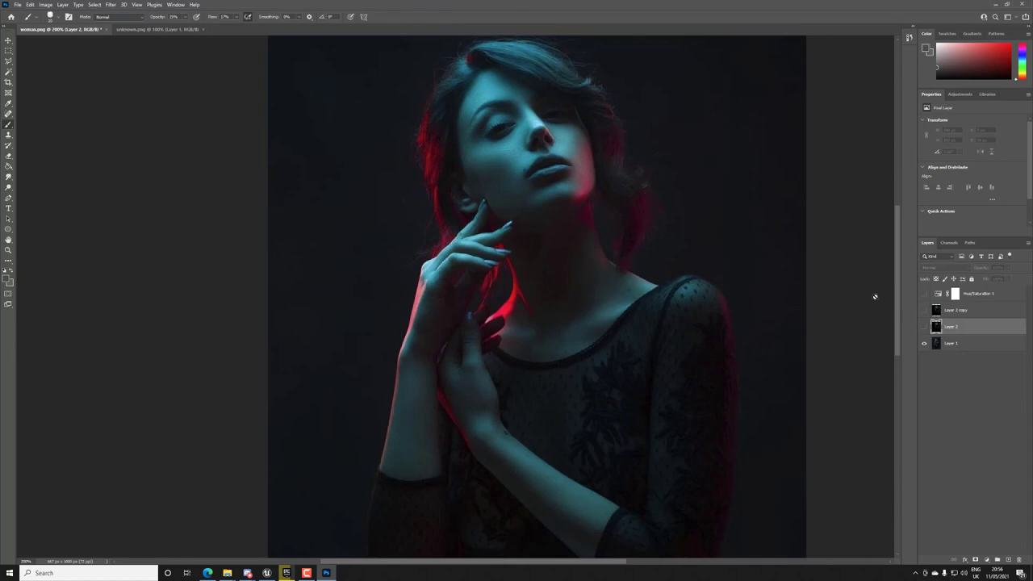
click(923, 327)
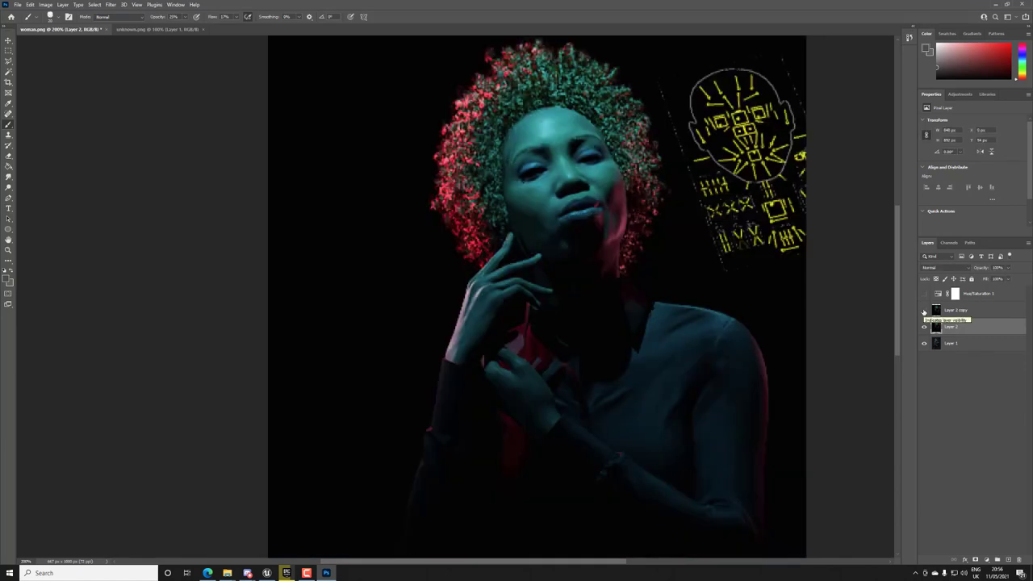
click(924, 327)
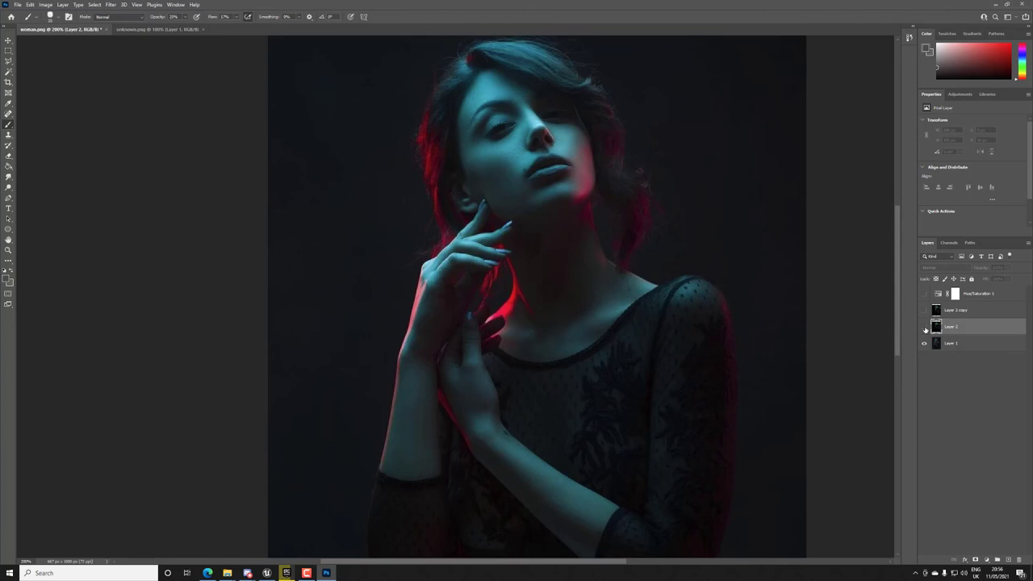
click(925, 327)
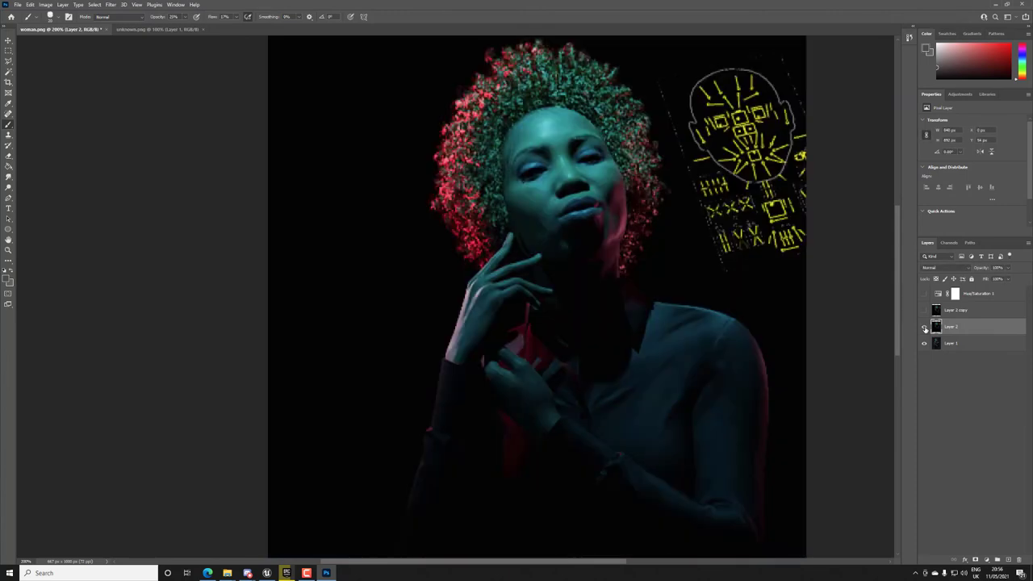
click(924, 327)
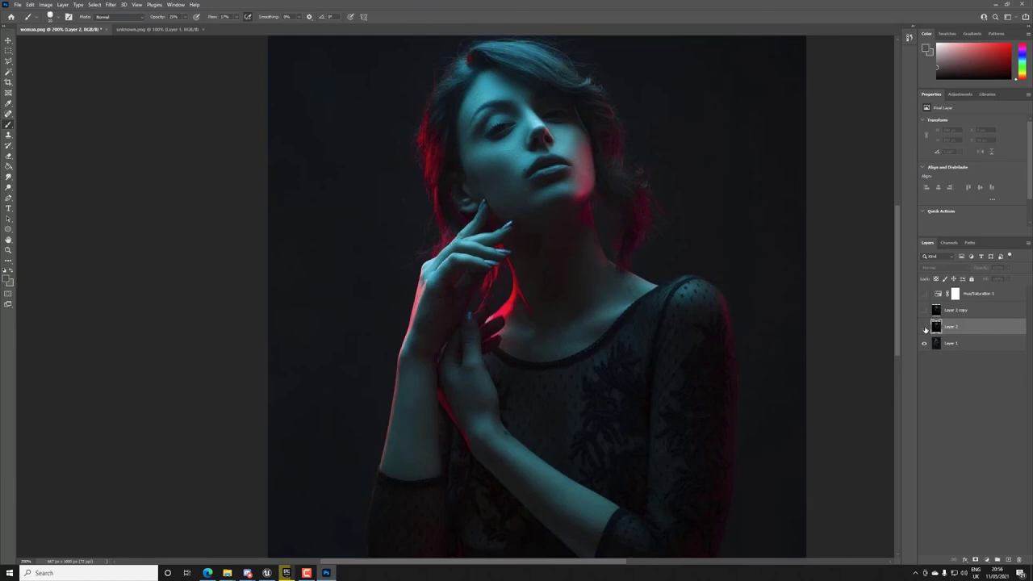
click(925, 326)
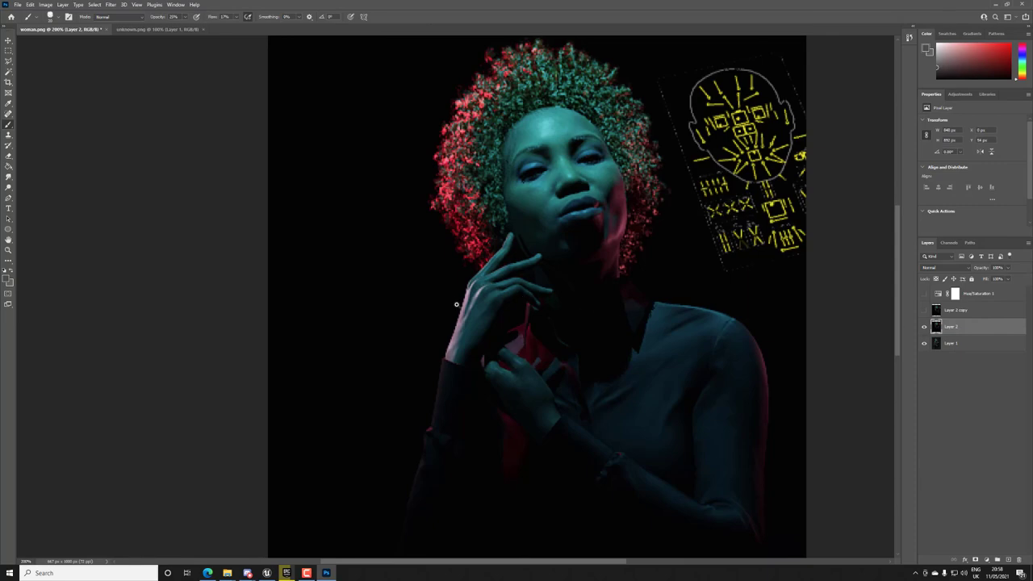
Examine the pink rim light on the raised hand up close, comparing Layer 2 with Layer 1
alt+scroll(464, 308, up, 1)
alt+scroll(464, 308, up, 3)
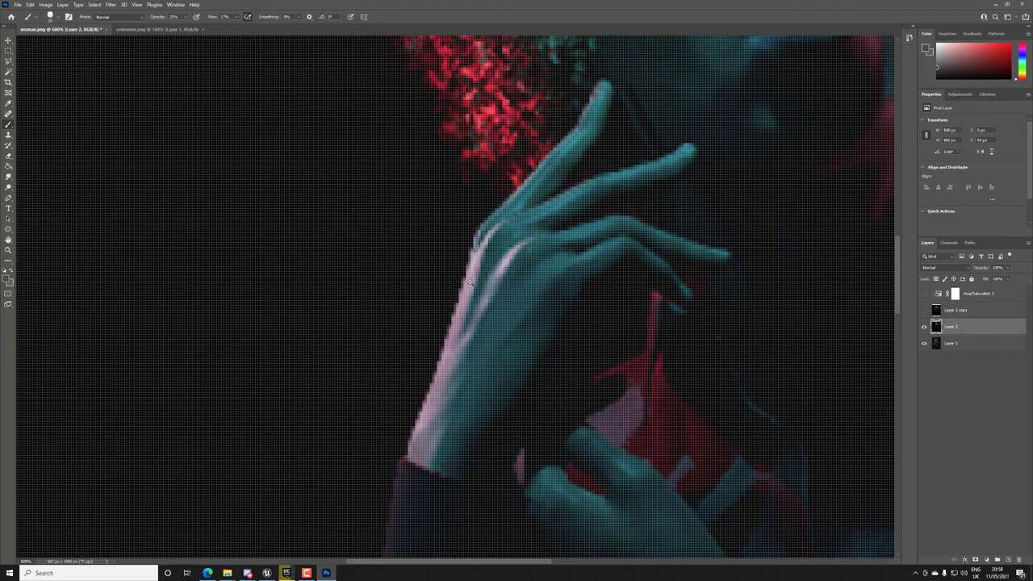
alt+scroll(469, 282, down, 1)
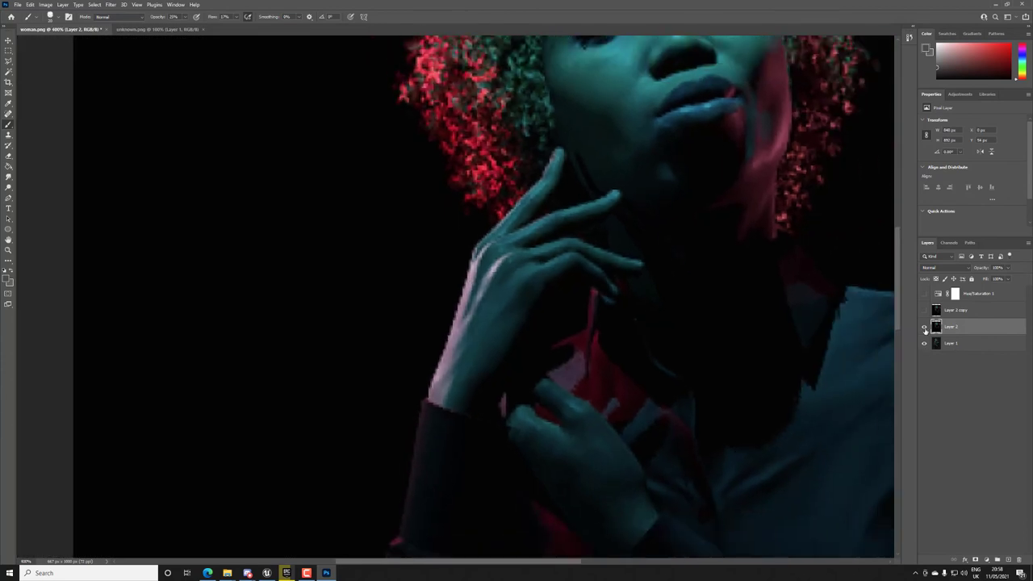
click(924, 327)
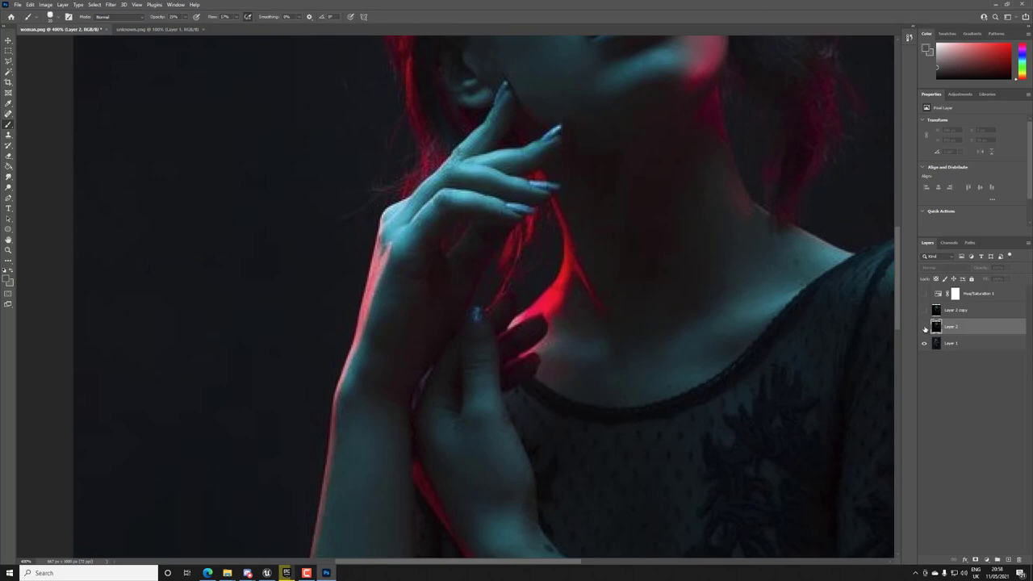
click(925, 326)
alt+scroll(633, 300, up, 1)
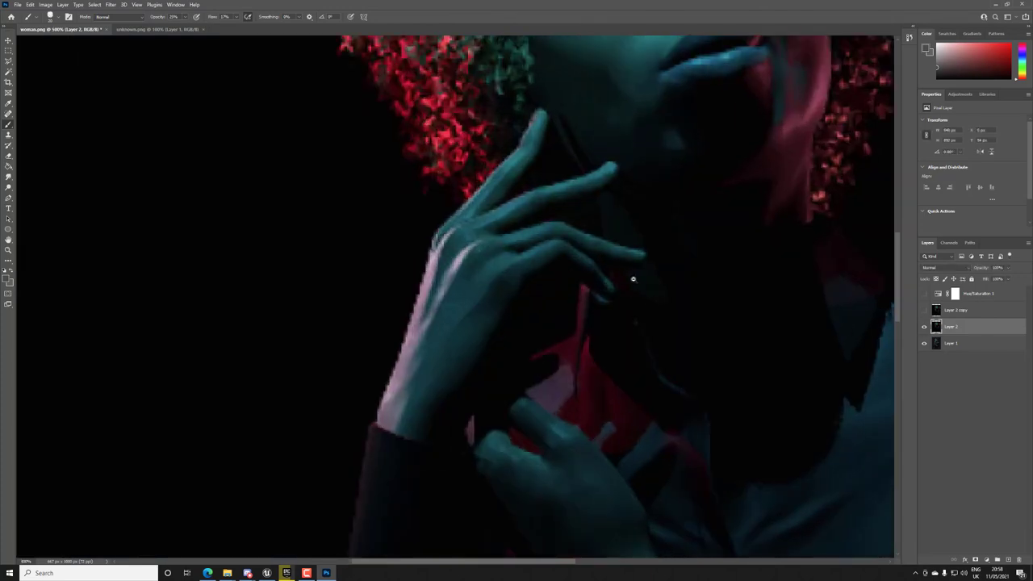
alt+scroll(634, 280, down, 4)
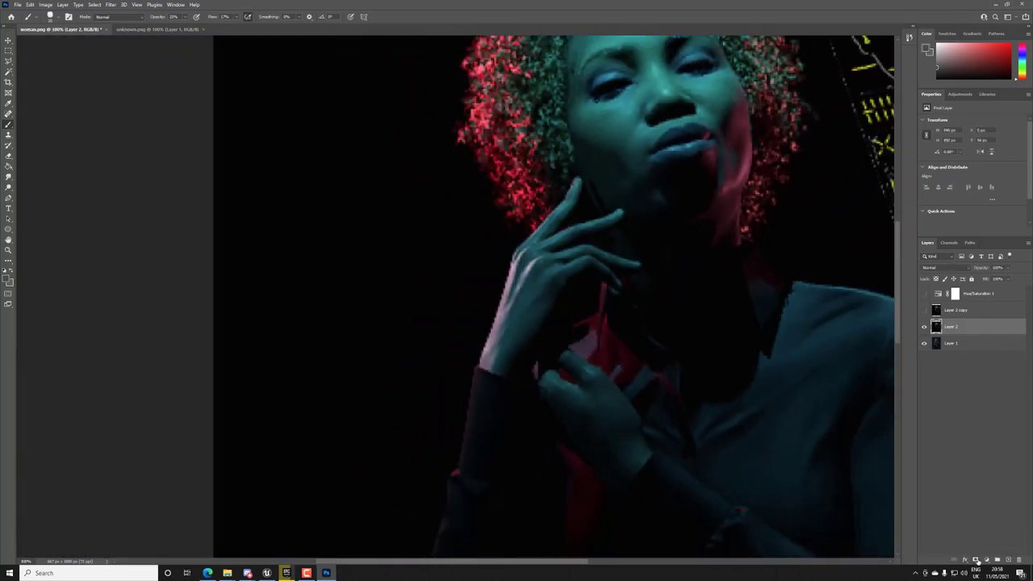
Add an Exposure adjustment layer above Layer 2 and raise its exposure to brighten the portrait
click(986, 560)
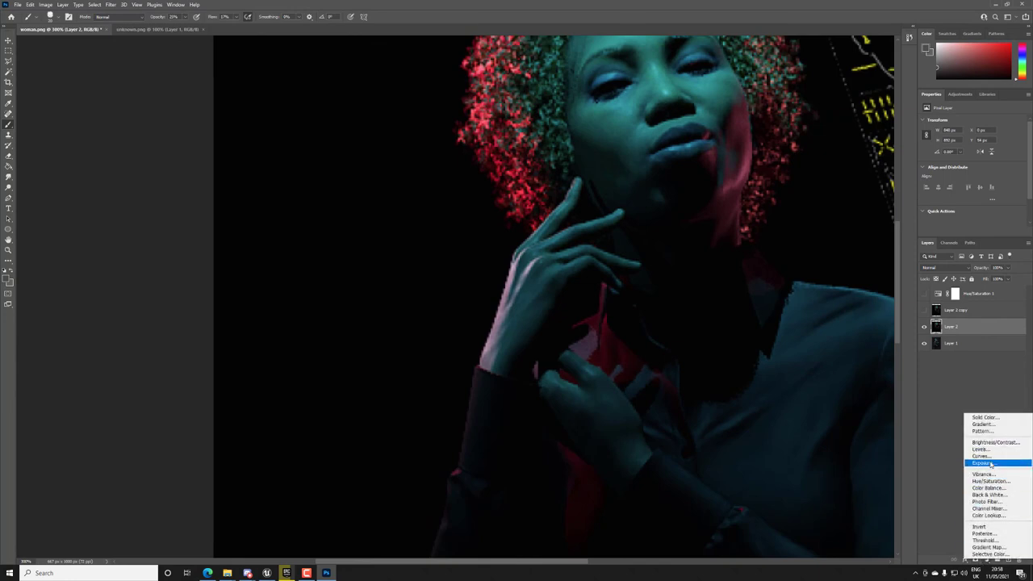
click(982, 463)
drag(967, 144, 988, 144)
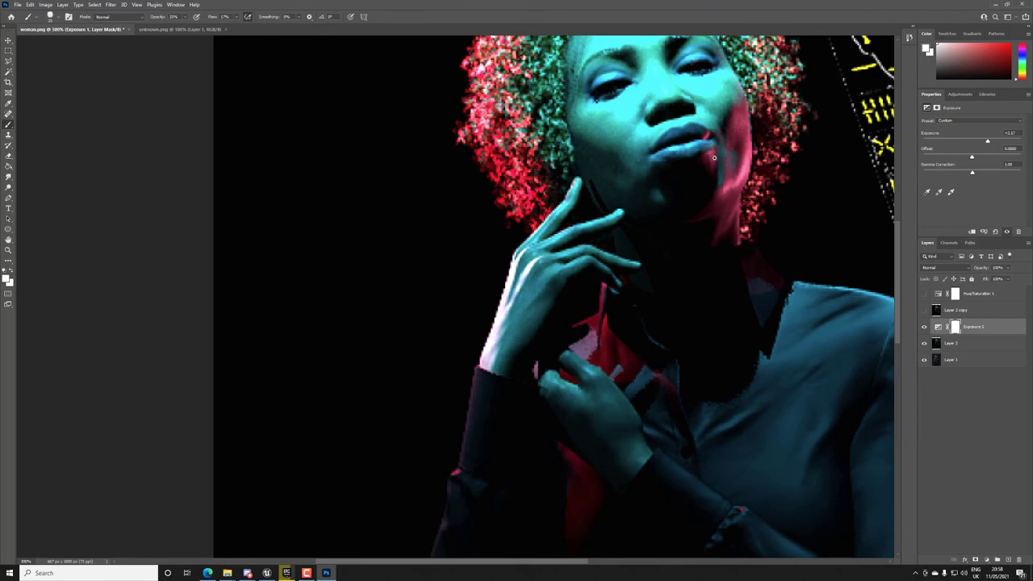
Inspect the brightened face and hair, and hide the Exposure adjustment layer to compare with the original brightness
ctrl+drag(714, 158, 706, 185)
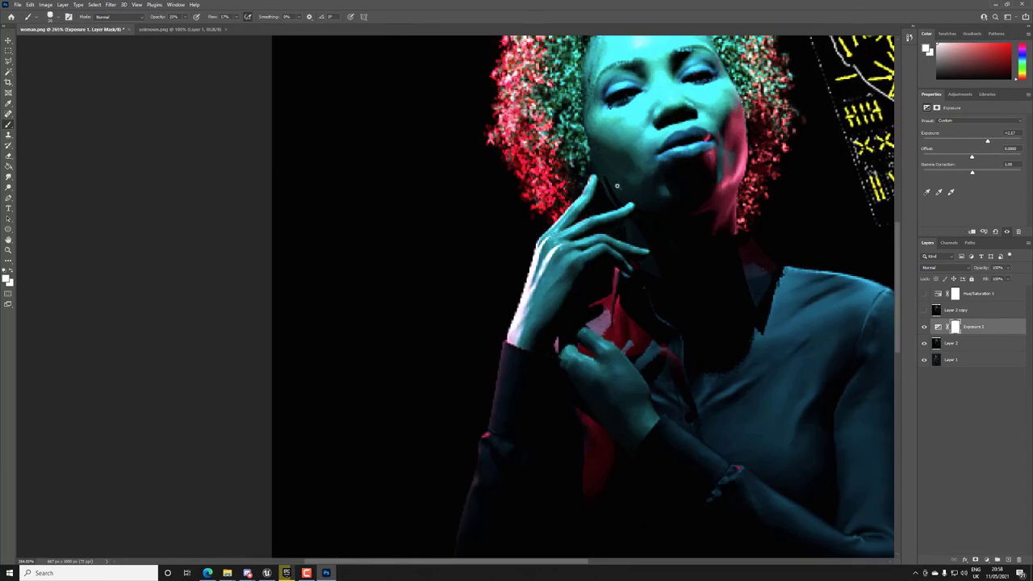
alt+scroll(629, 172, down, 1)
alt+scroll(637, 154, up, 2)
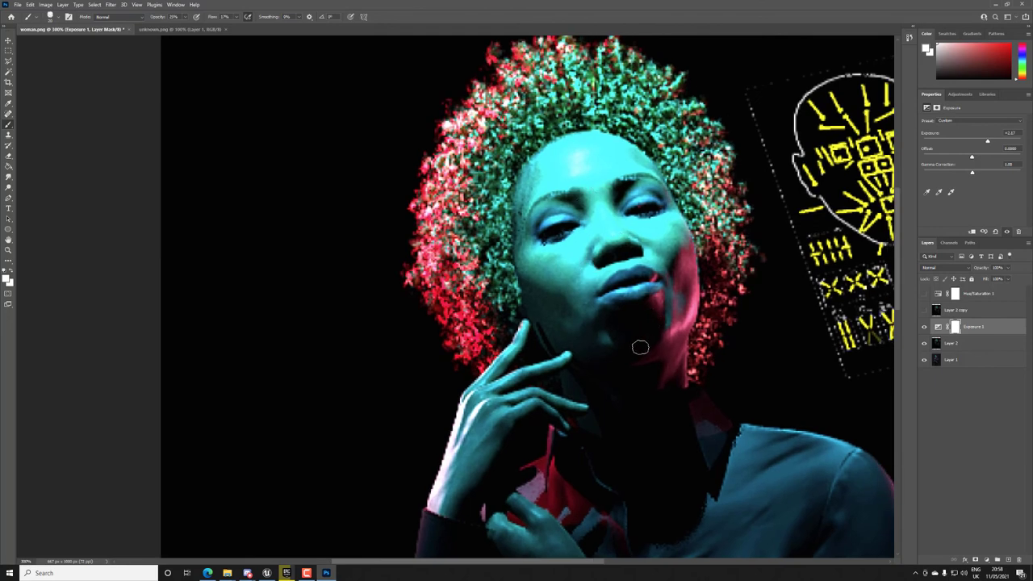
click(925, 327)
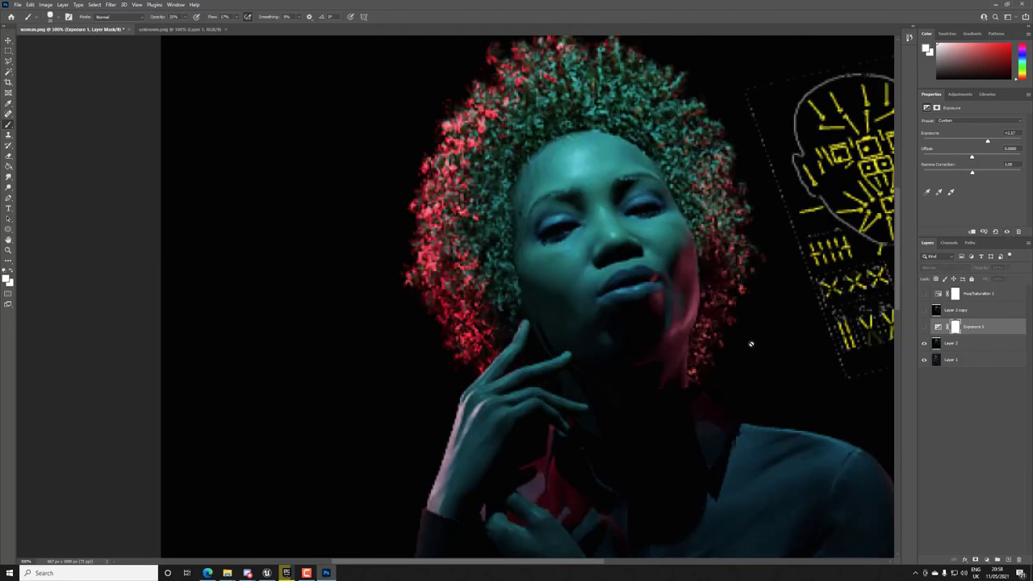